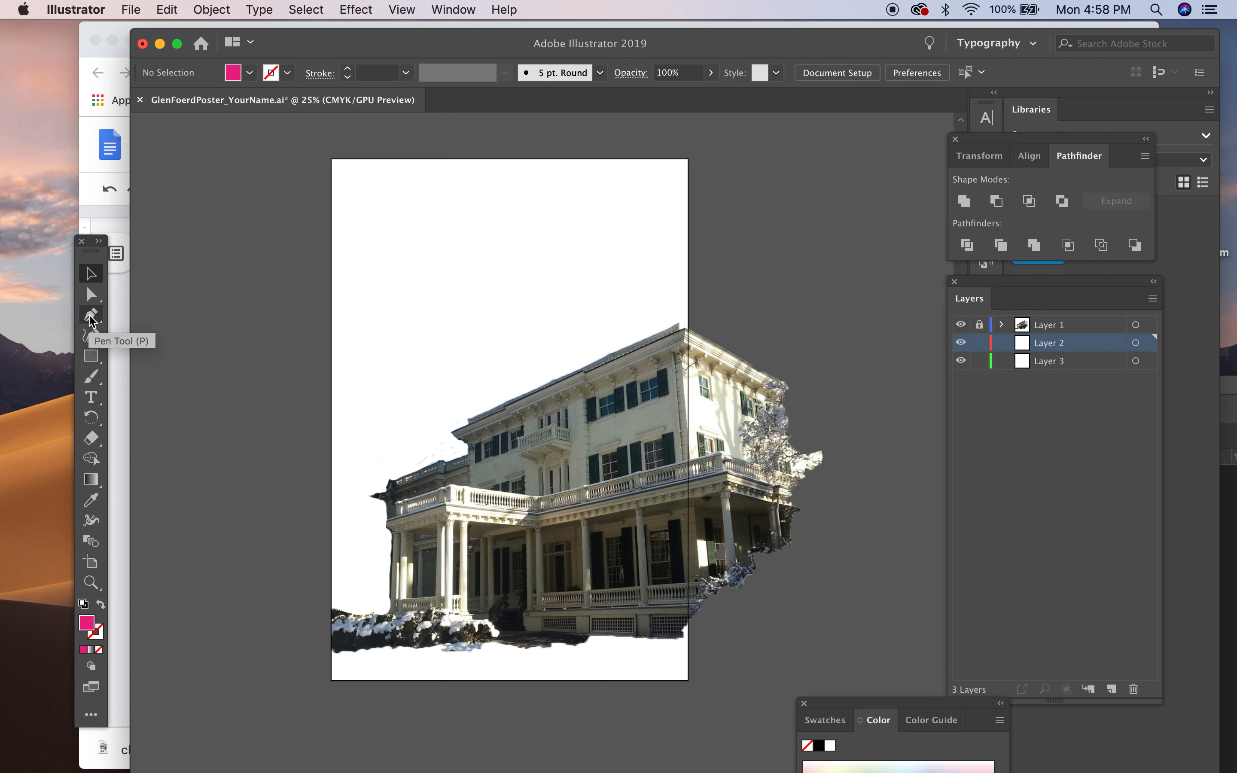
Draw a magenta Pen-tool quadrilateral behind the house across the page, about 9.5–18.6 in down the left edge and 4.4–17.9 in down the right
left_click(91, 356)
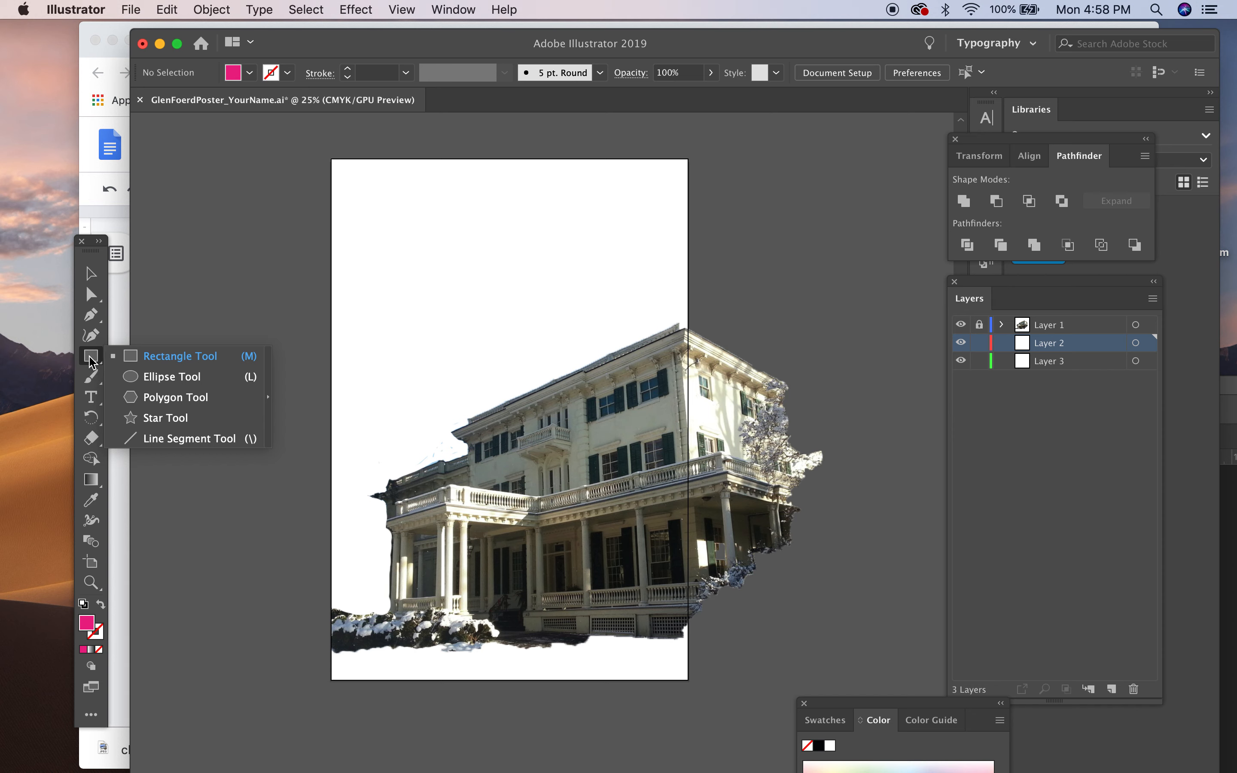
left_click(94, 322)
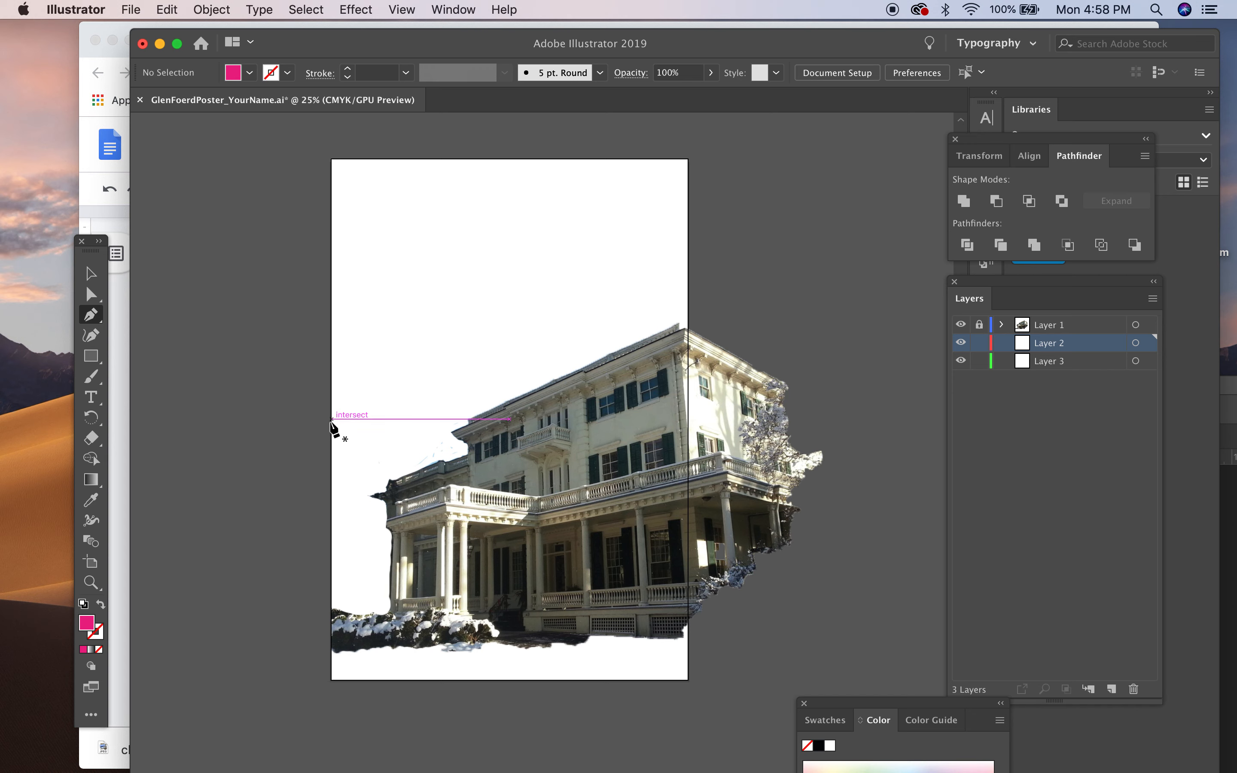
left_click(331, 419)
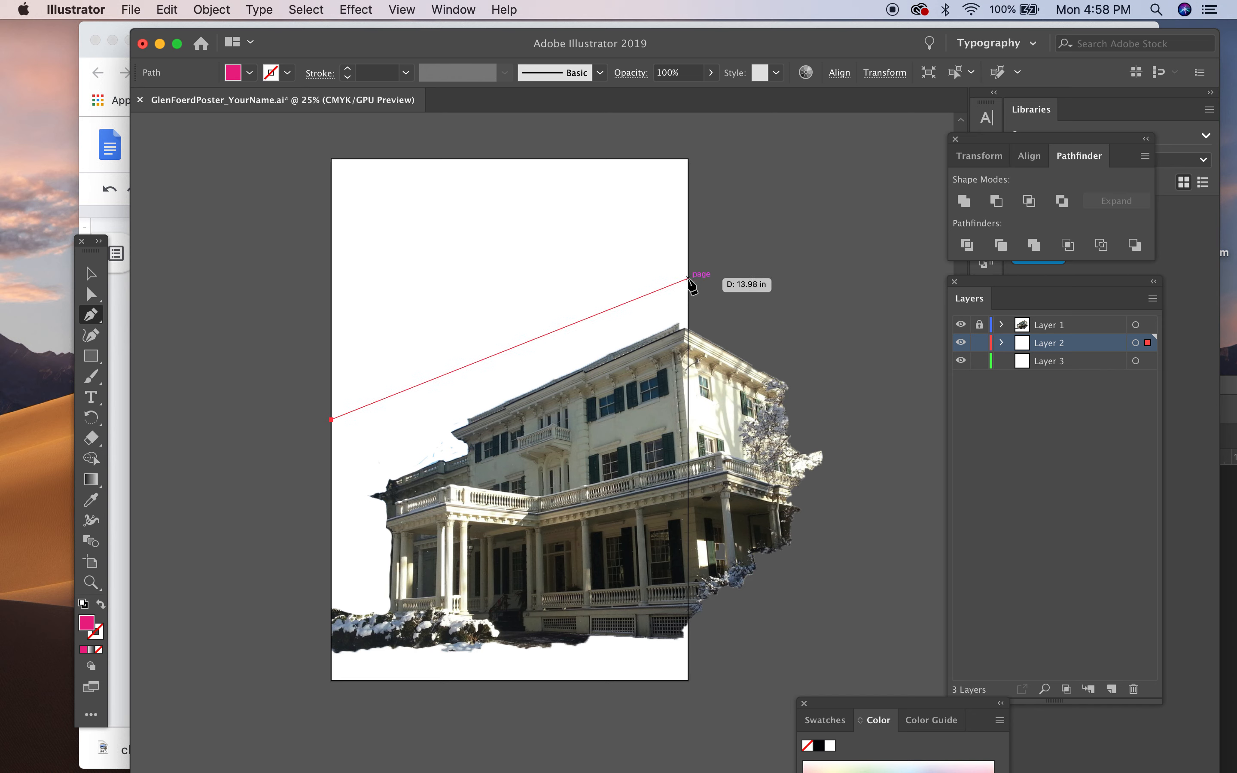
left_click(688, 278)
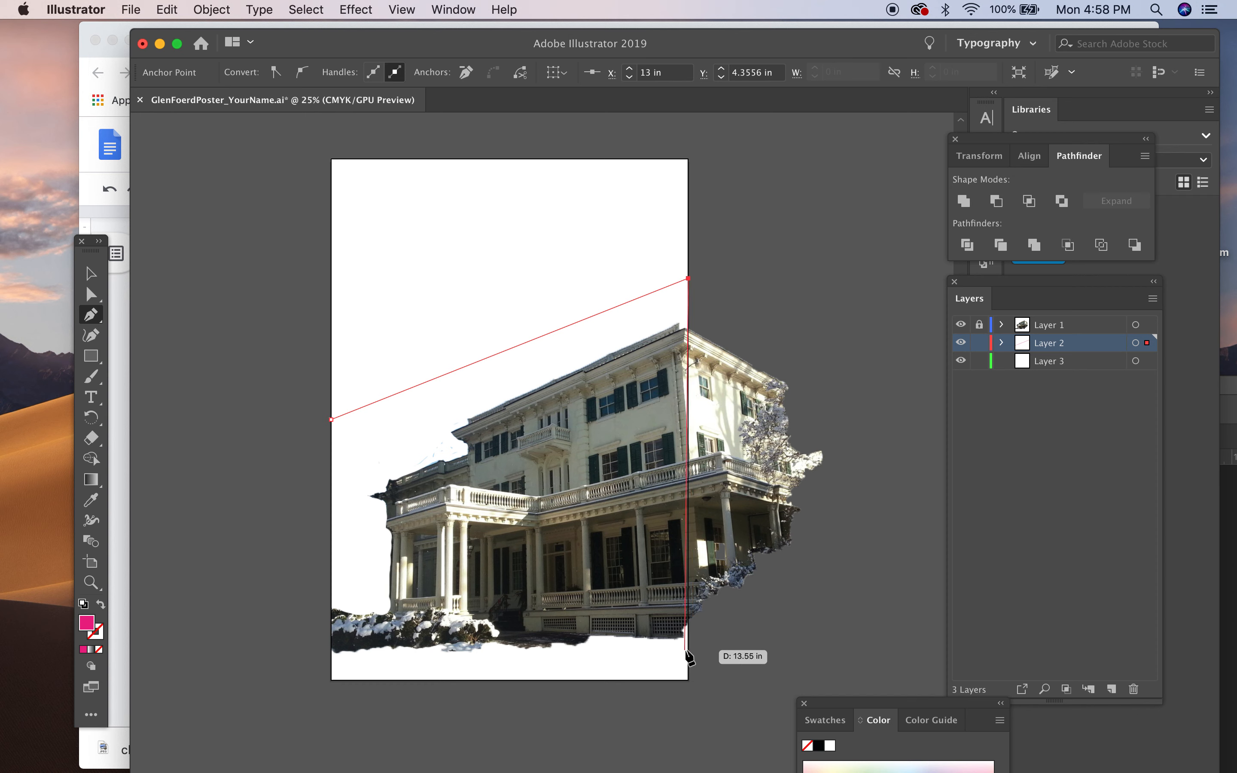
left_click(688, 649)
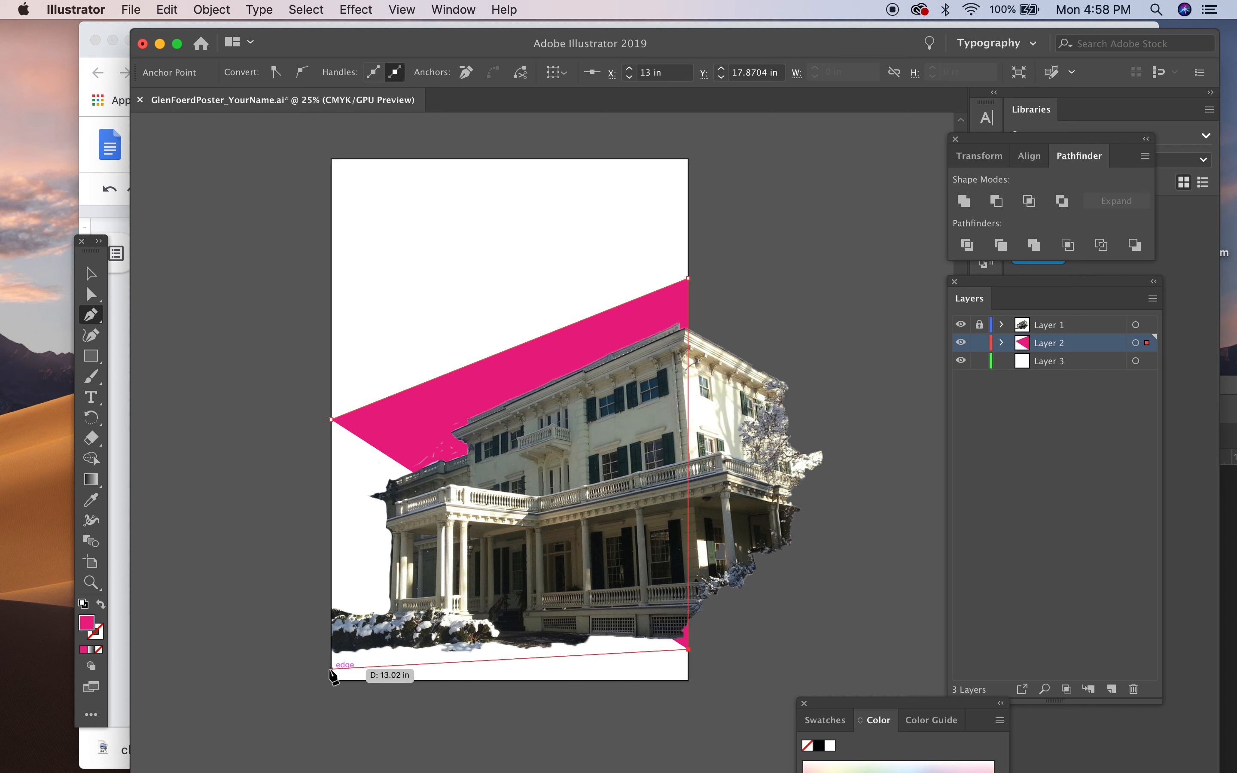
left_click(331, 668)
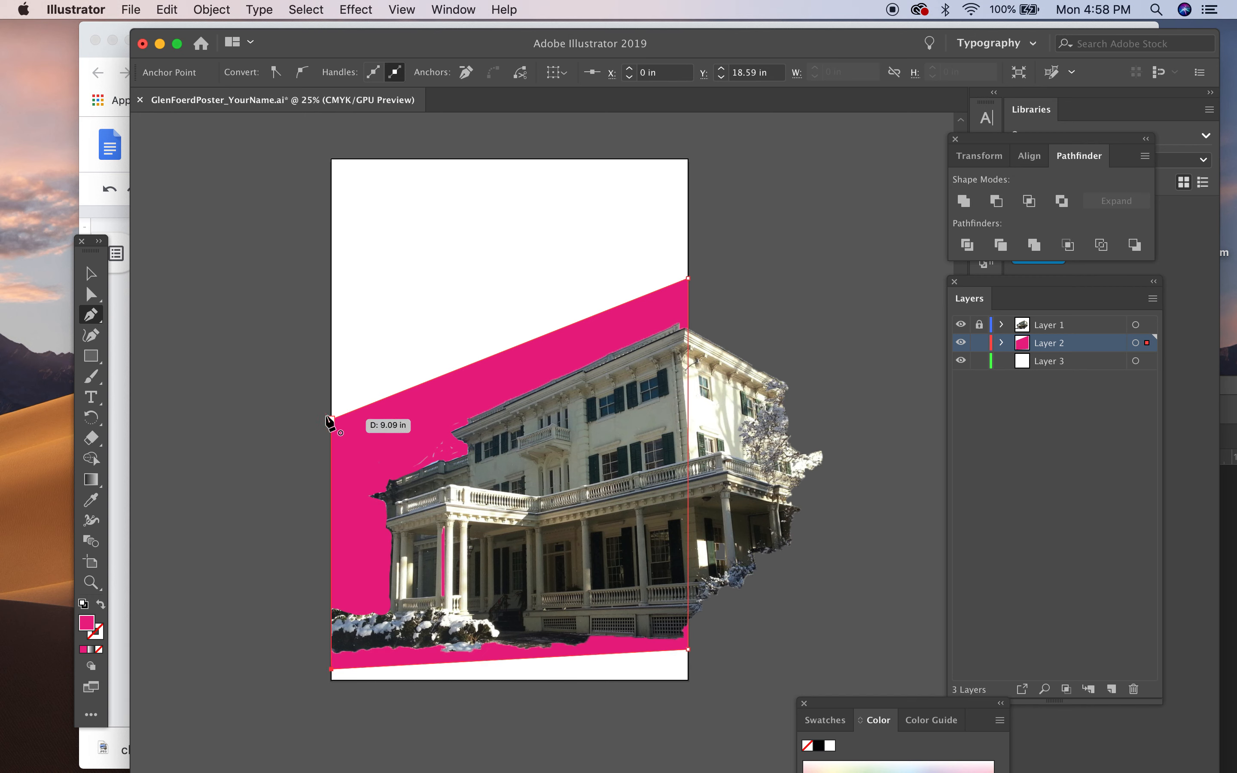
left_click(331, 419)
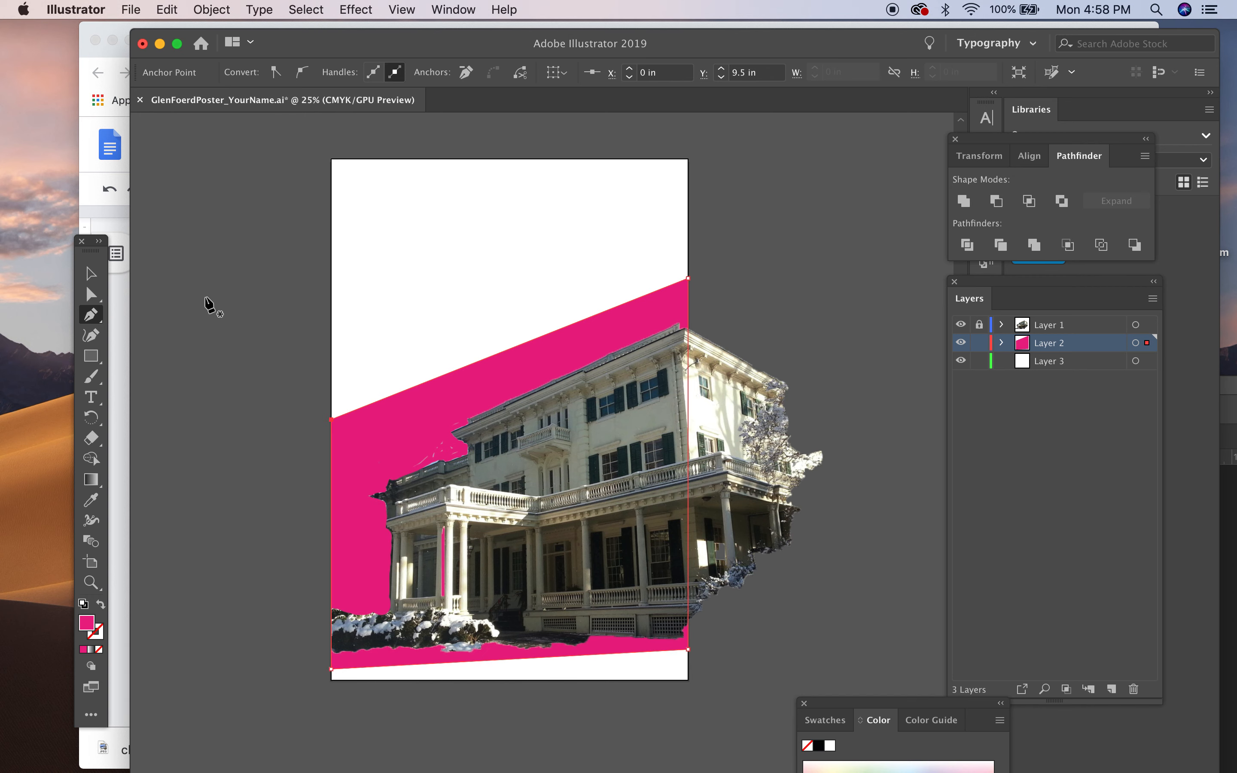
left_click(91, 273)
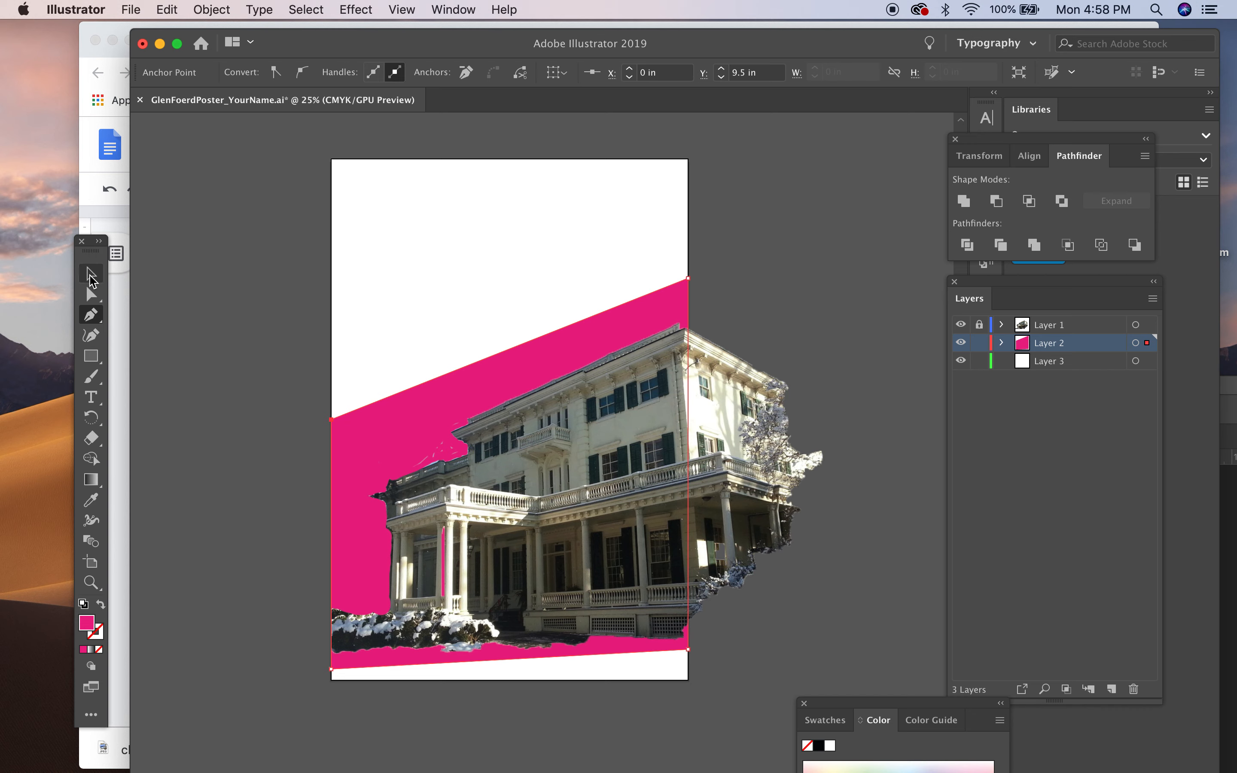
left_click(238, 285)
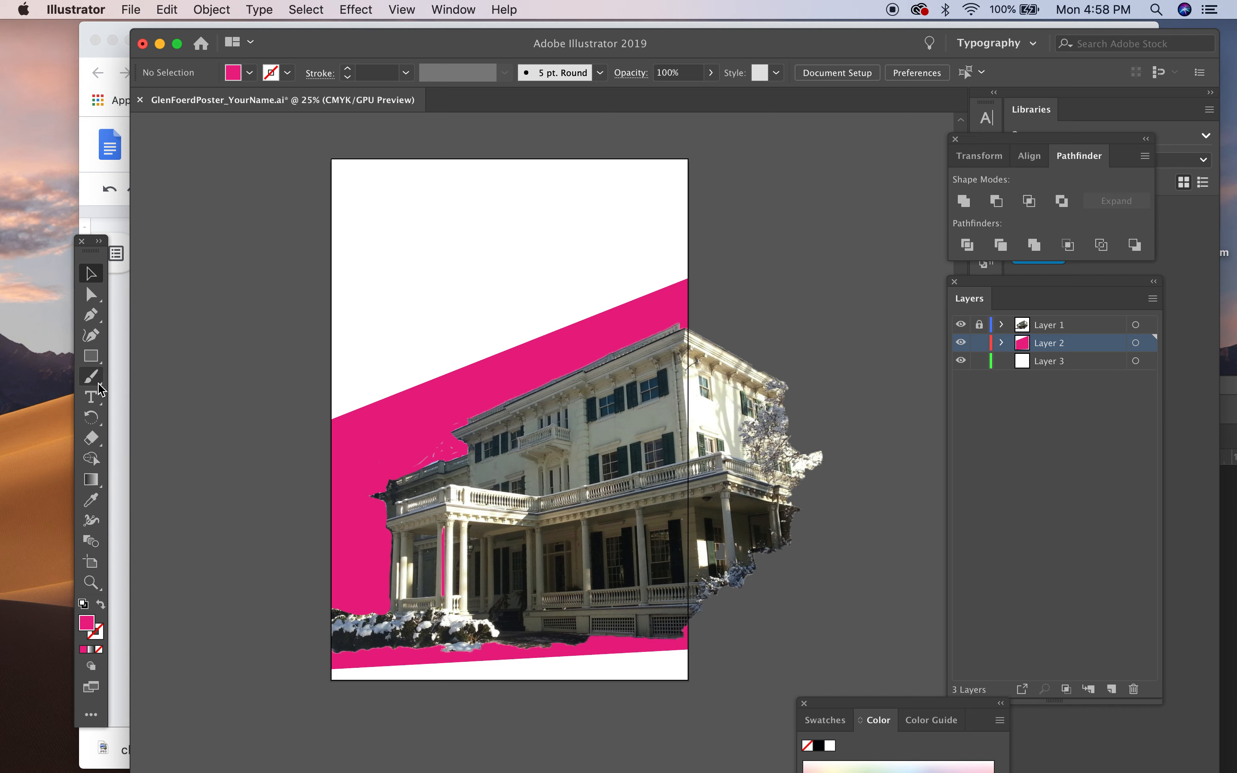
Draw a slanted Pen-tool band above the magenta shape, about 4.1–8.8 in down the page's left edge and 0.4–3.2 in down the right
left_click(94, 313)
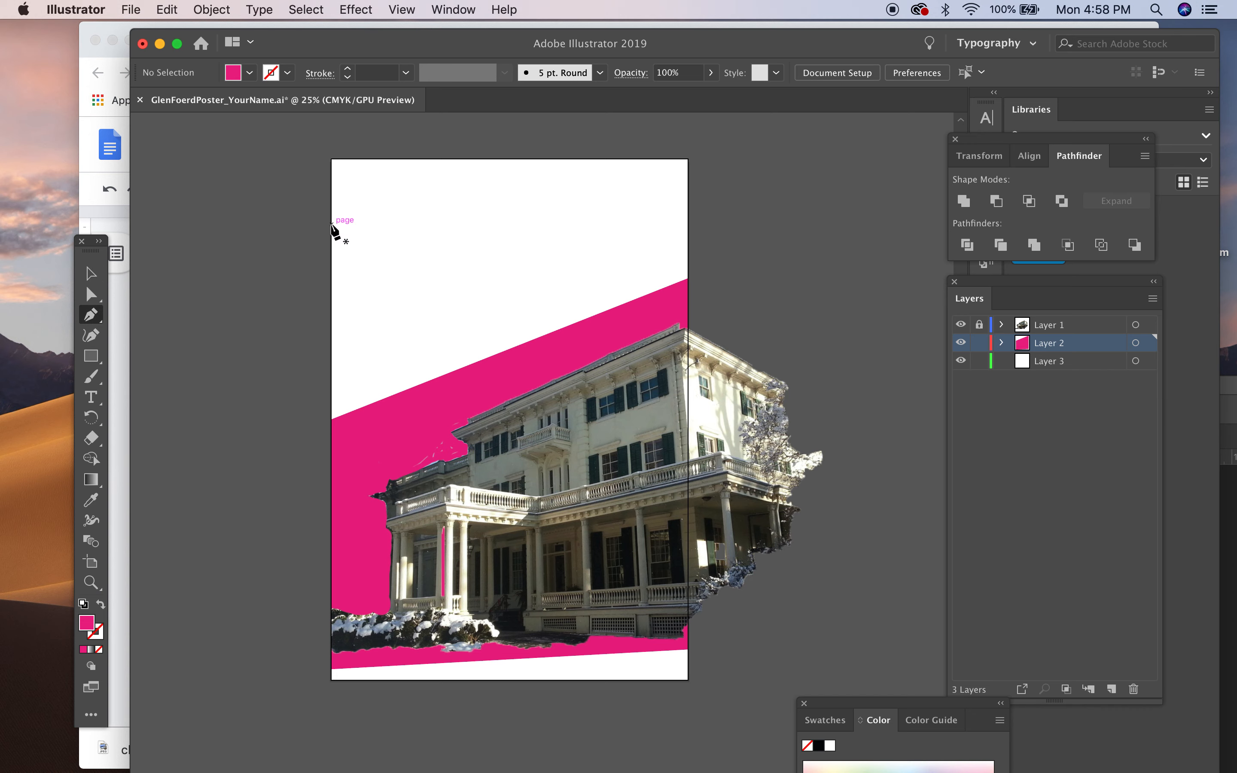
left_click(331, 271)
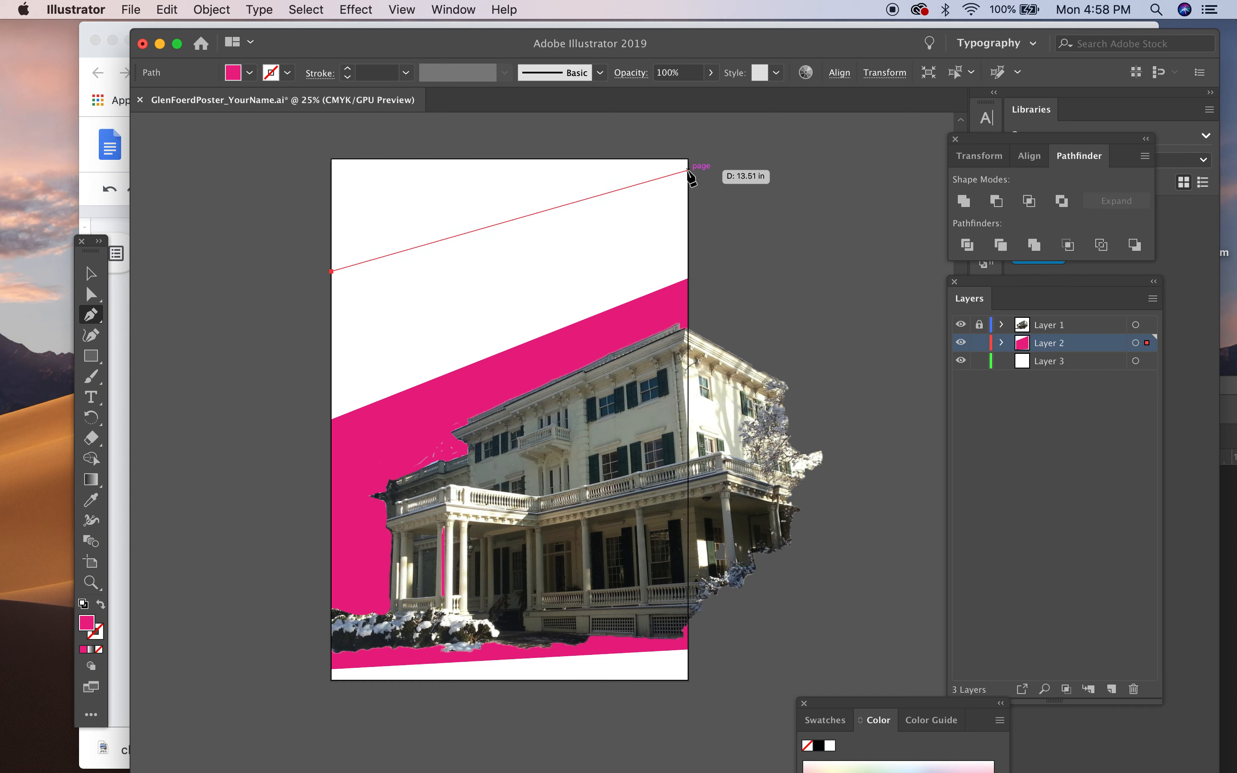
left_click(688, 170)
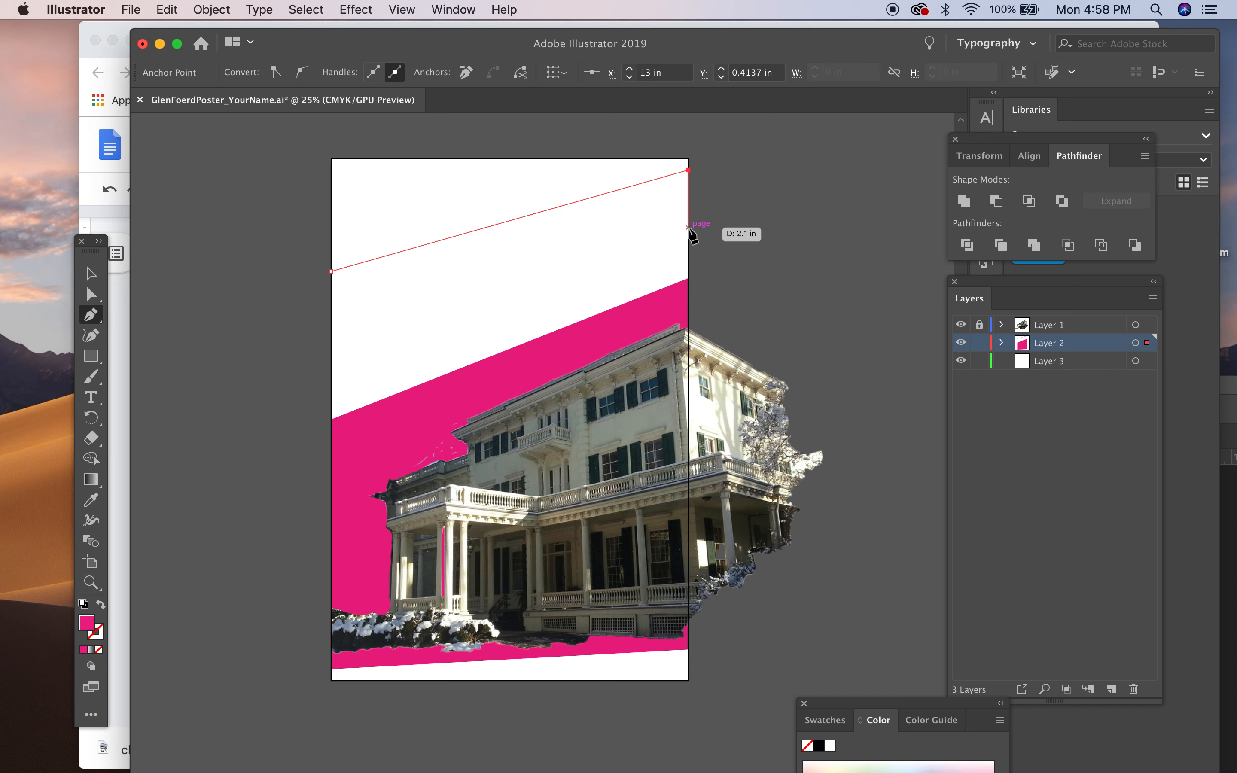
left_click(687, 247)
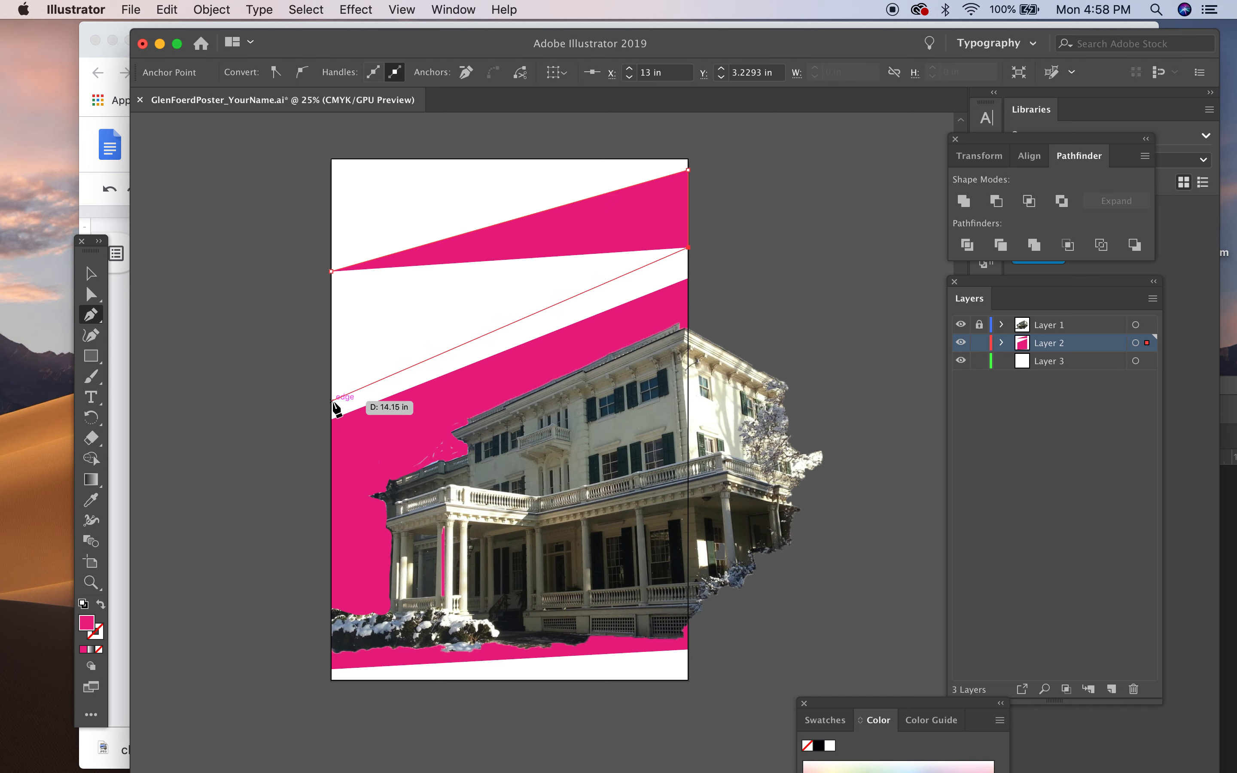
left_click(332, 401)
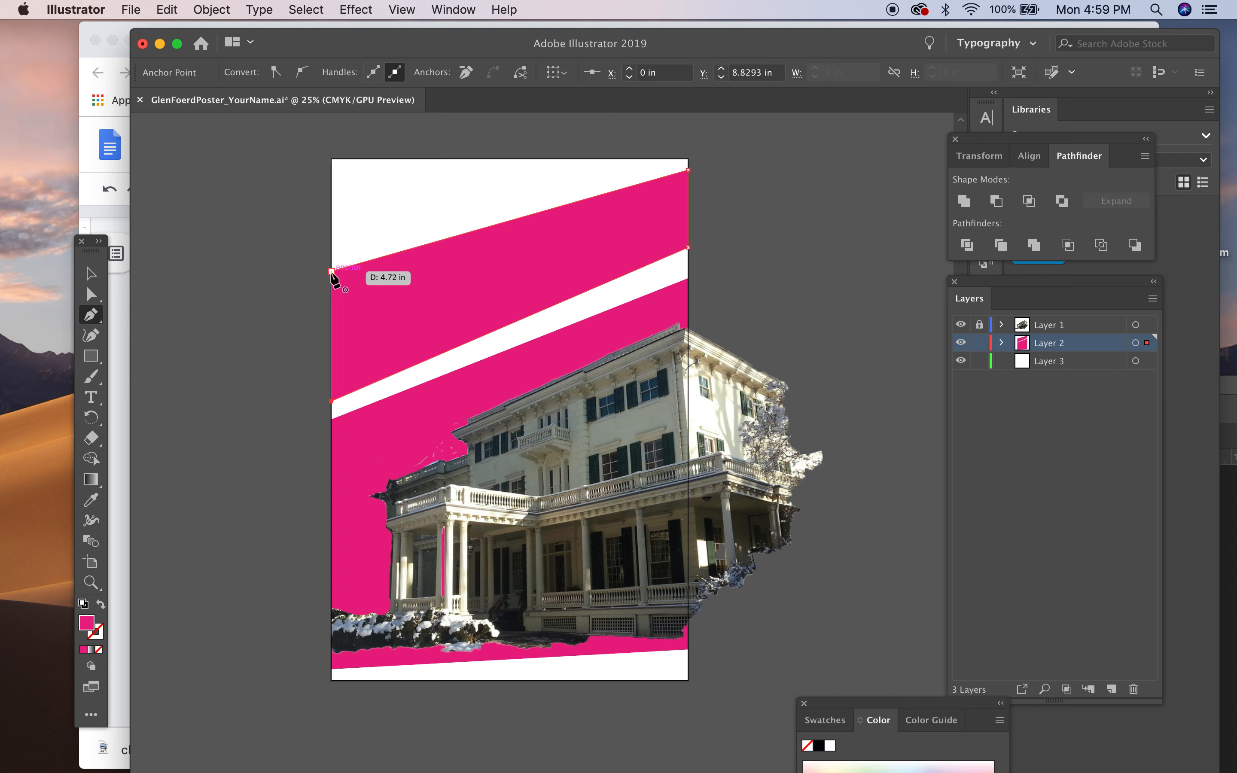
left_click(331, 271)
left_click(91, 274)
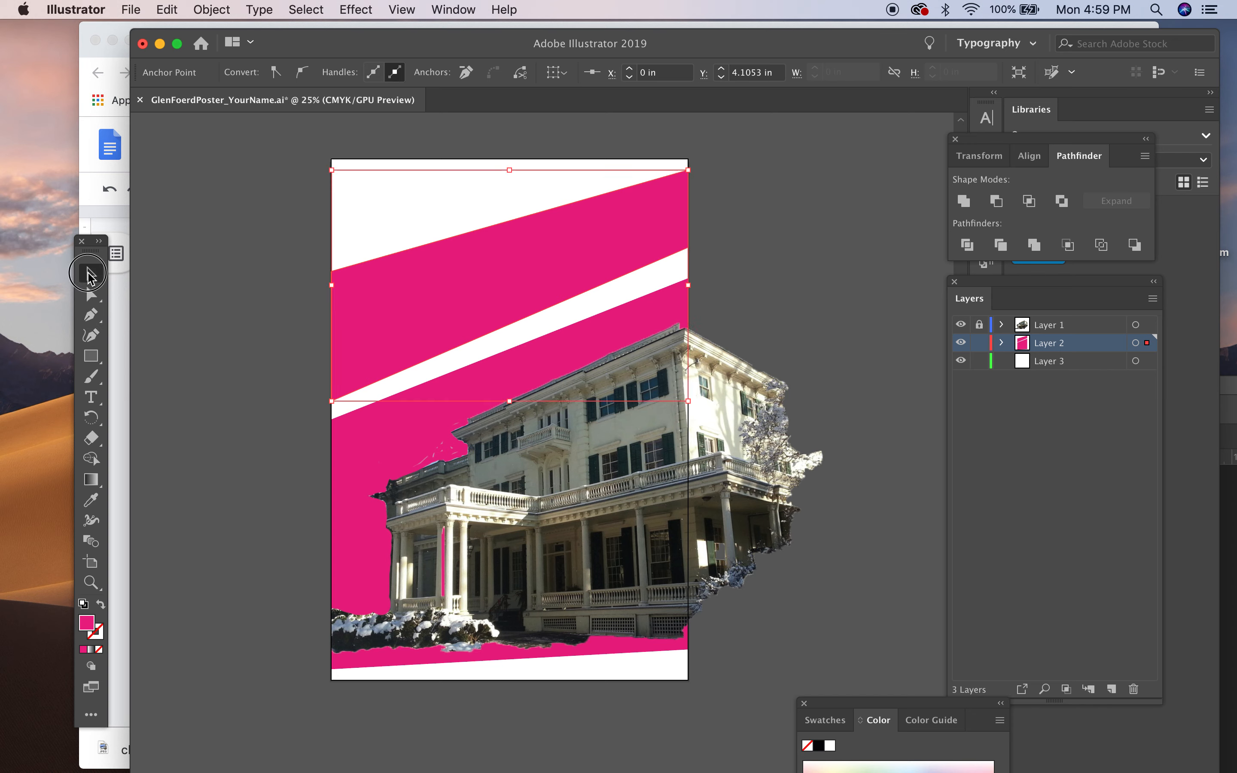
Try red and orange swatches on the upper slanted band, settle on a crimson fill, and deselect it
left_click(440, 290)
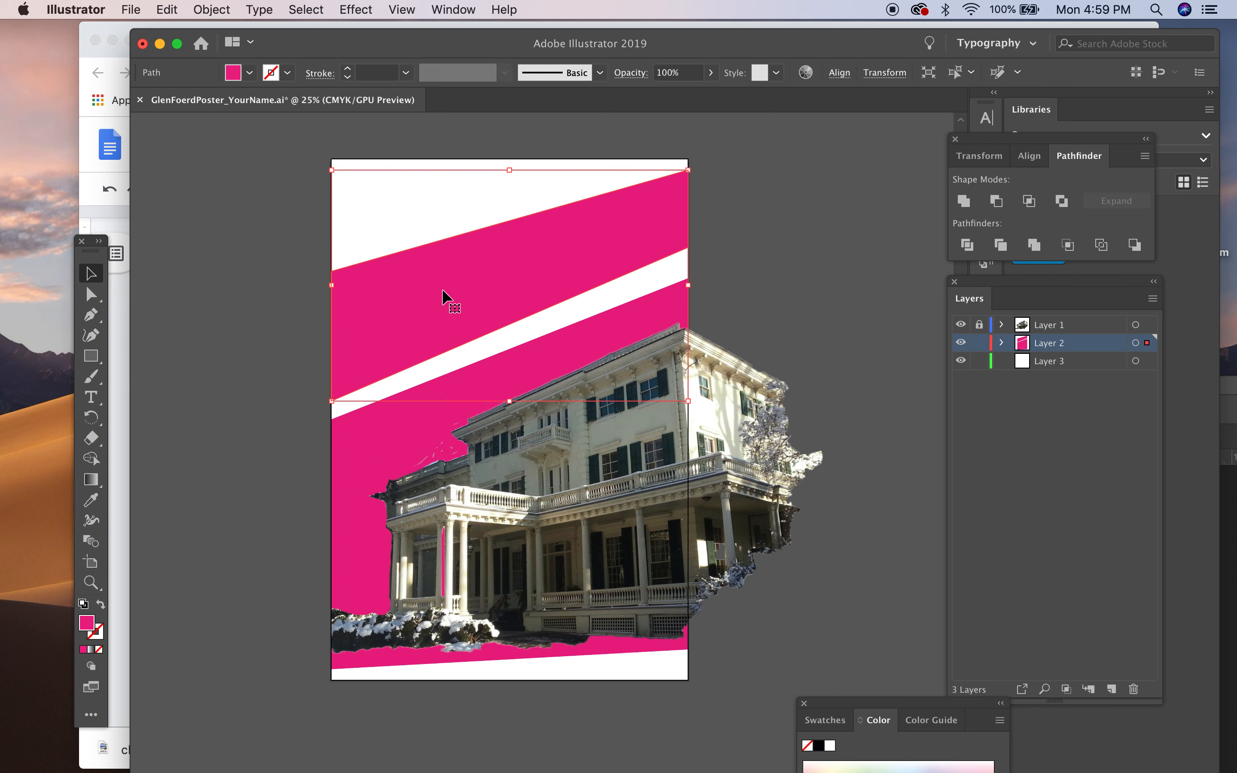
left_click(236, 80)
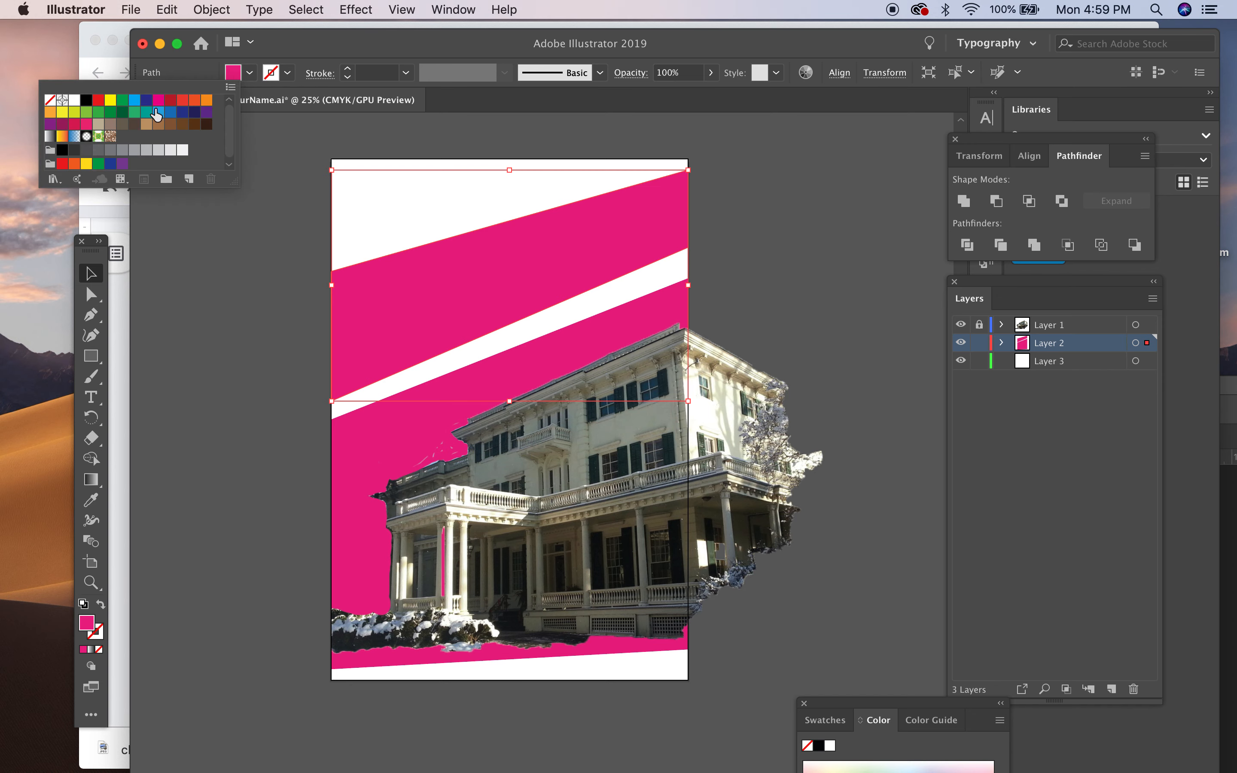
left_click(170, 100)
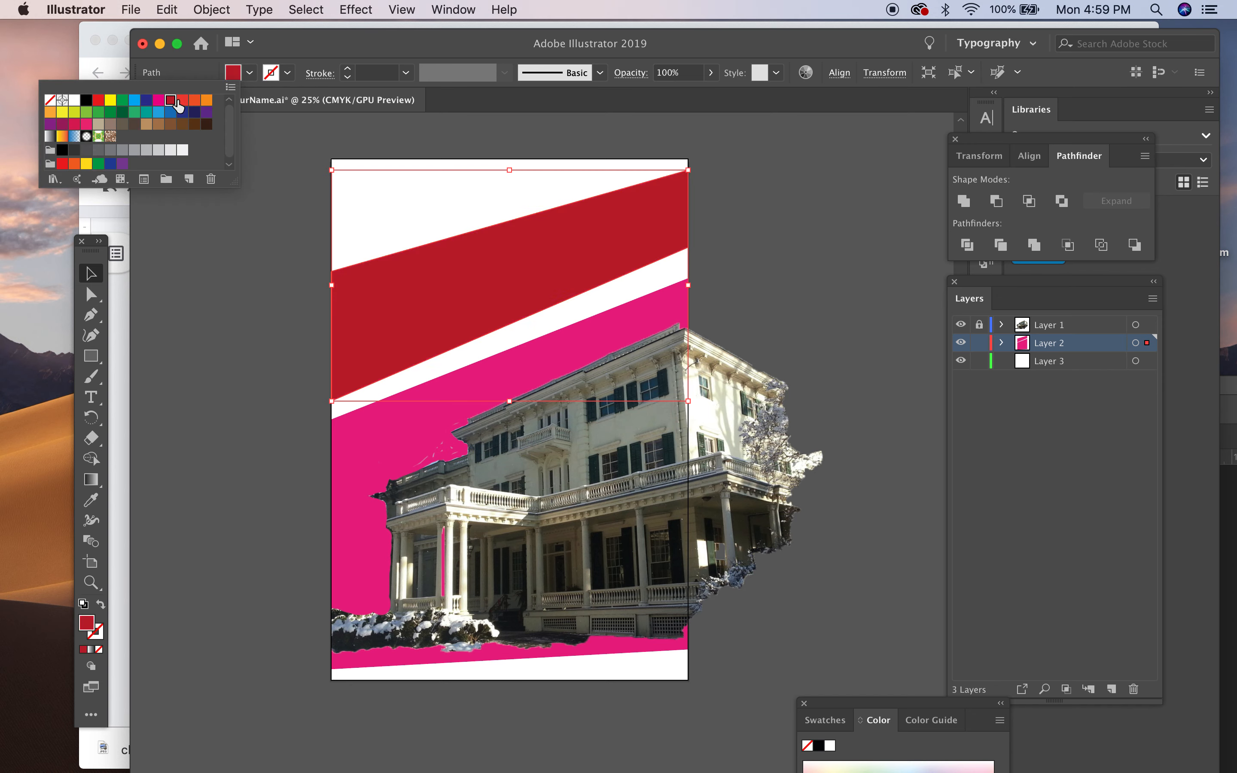
left_click(183, 101)
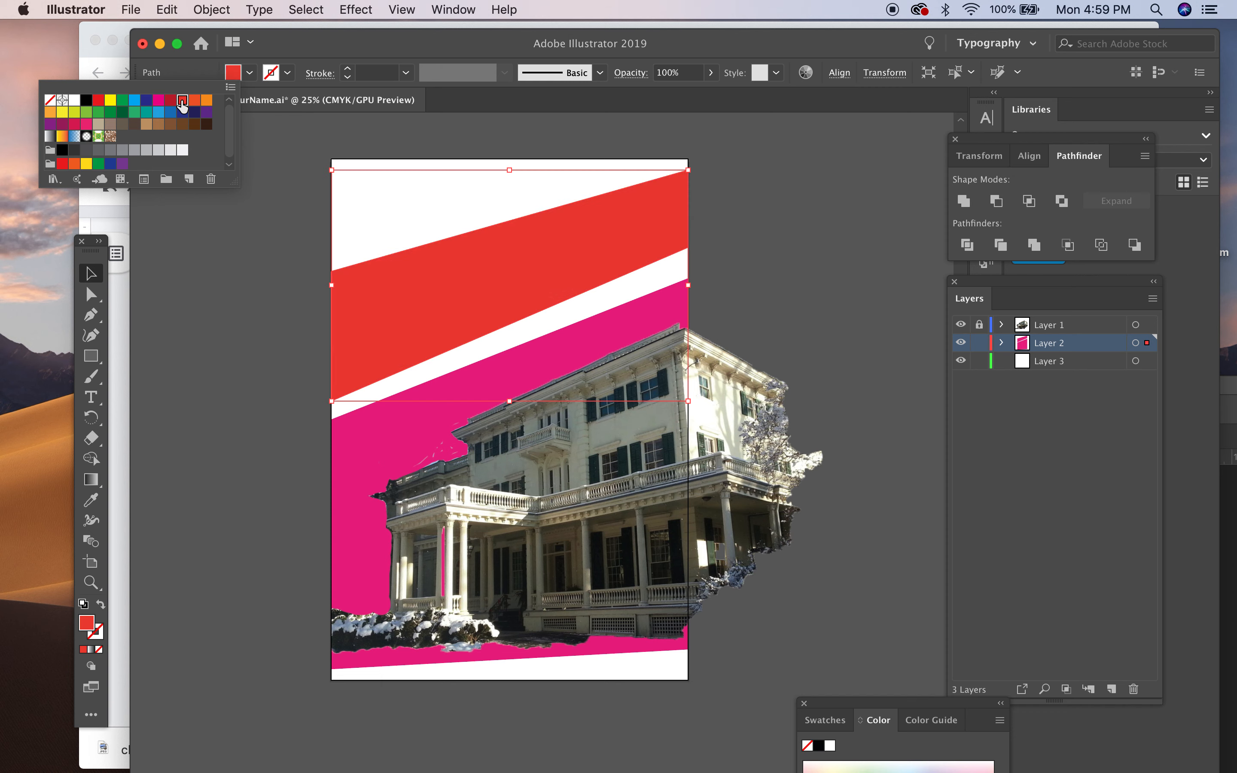
left_click(194, 100)
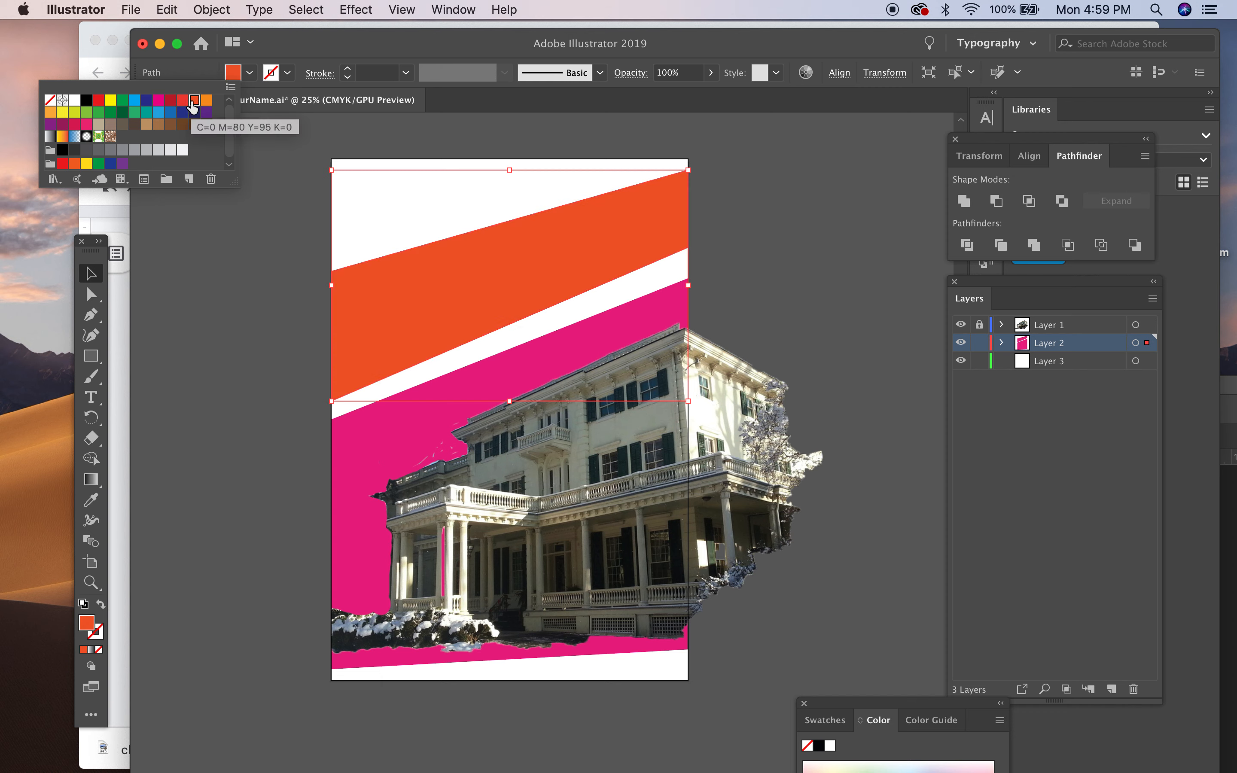
left_click(207, 101)
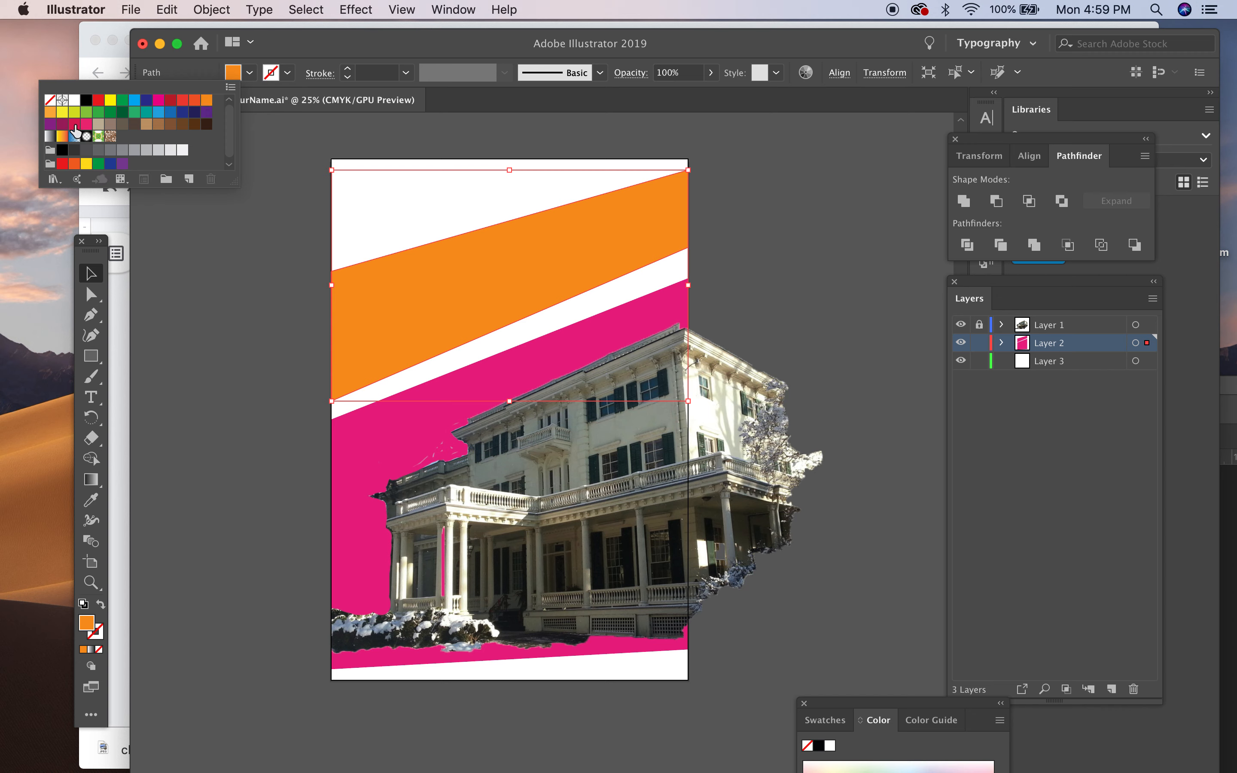
left_click(74, 124)
left_click(212, 317)
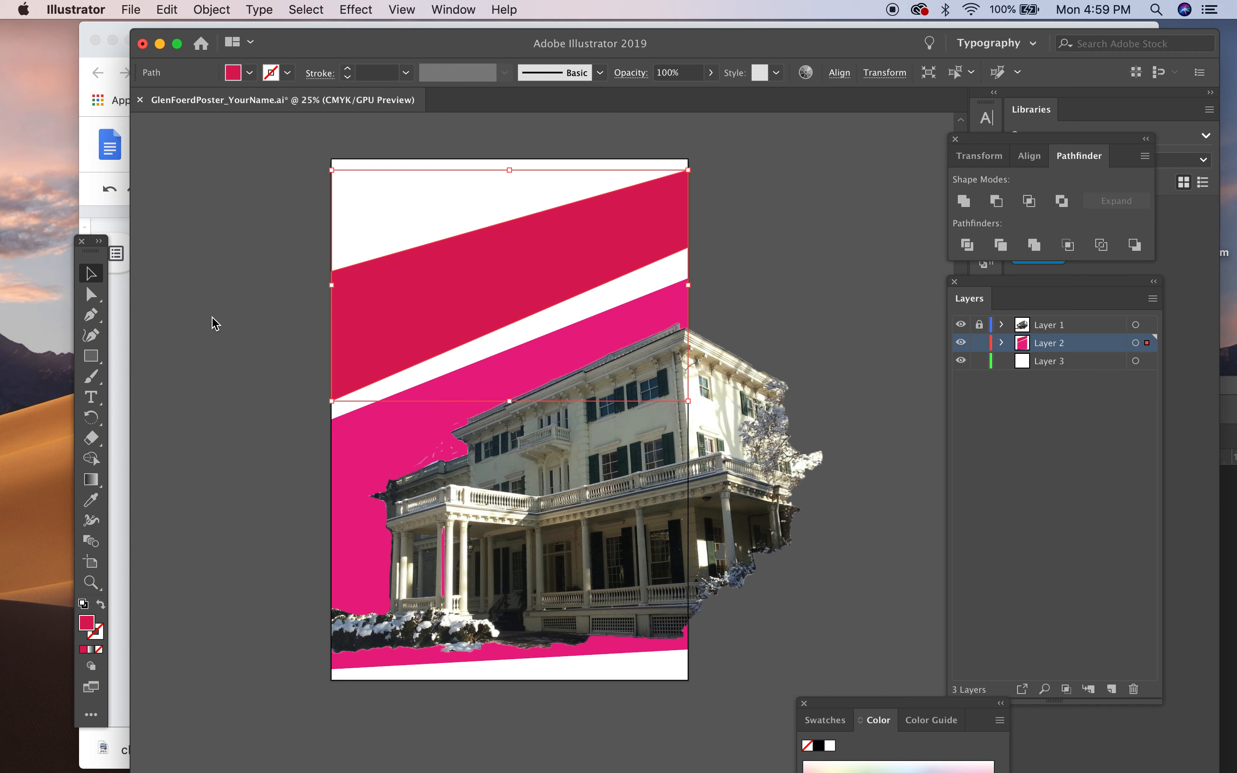
left_click(747, 212)
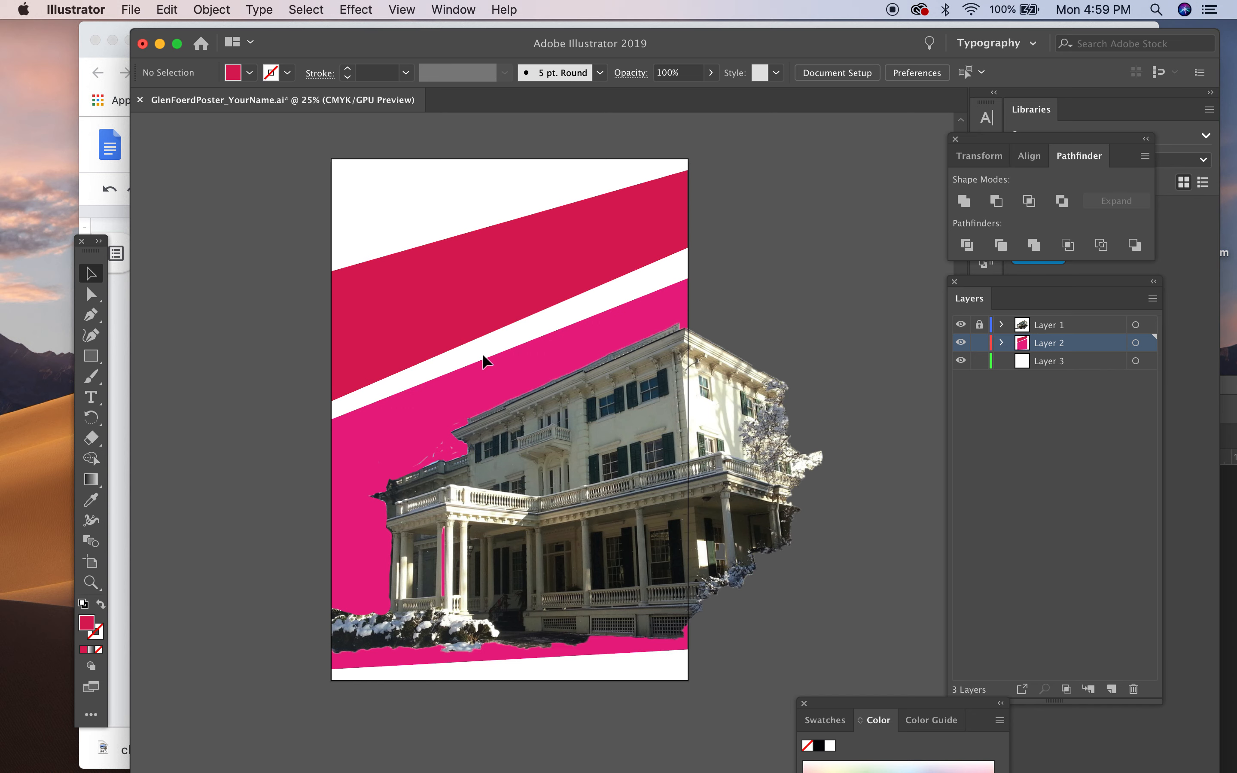
left_click(91, 399)
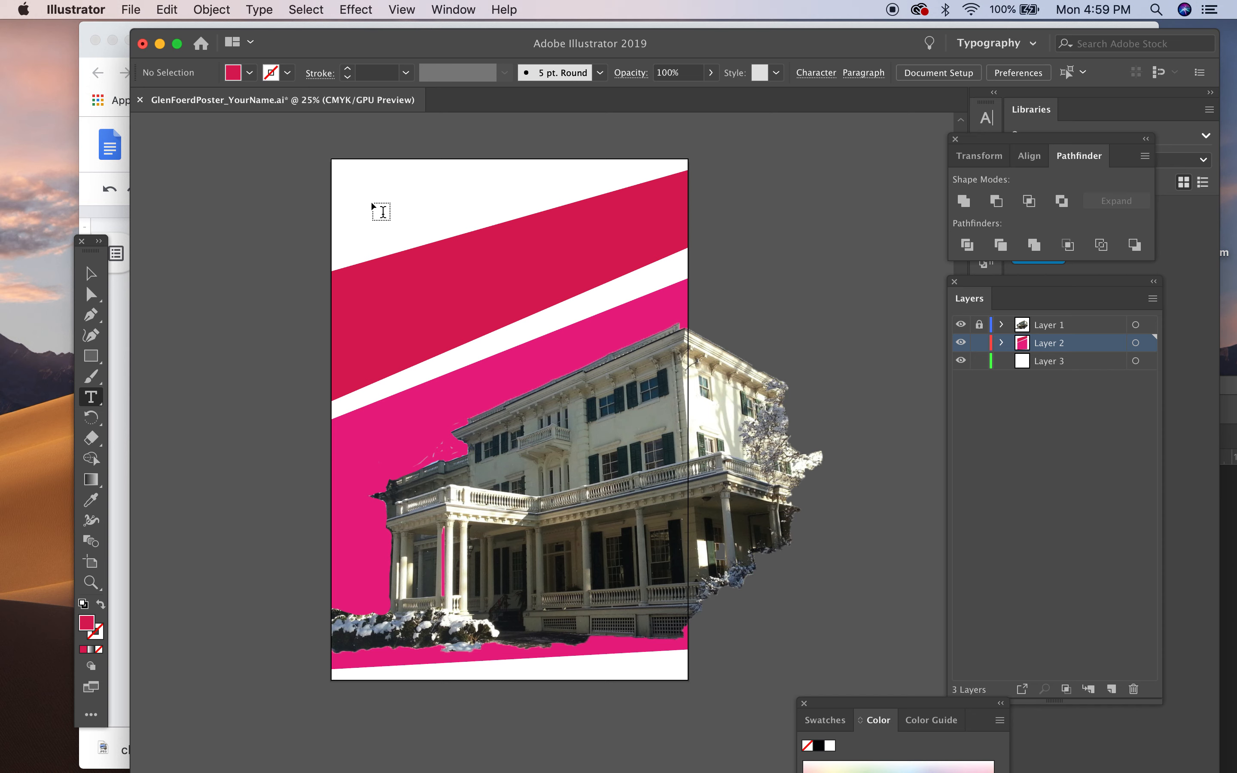
left_click(92, 276)
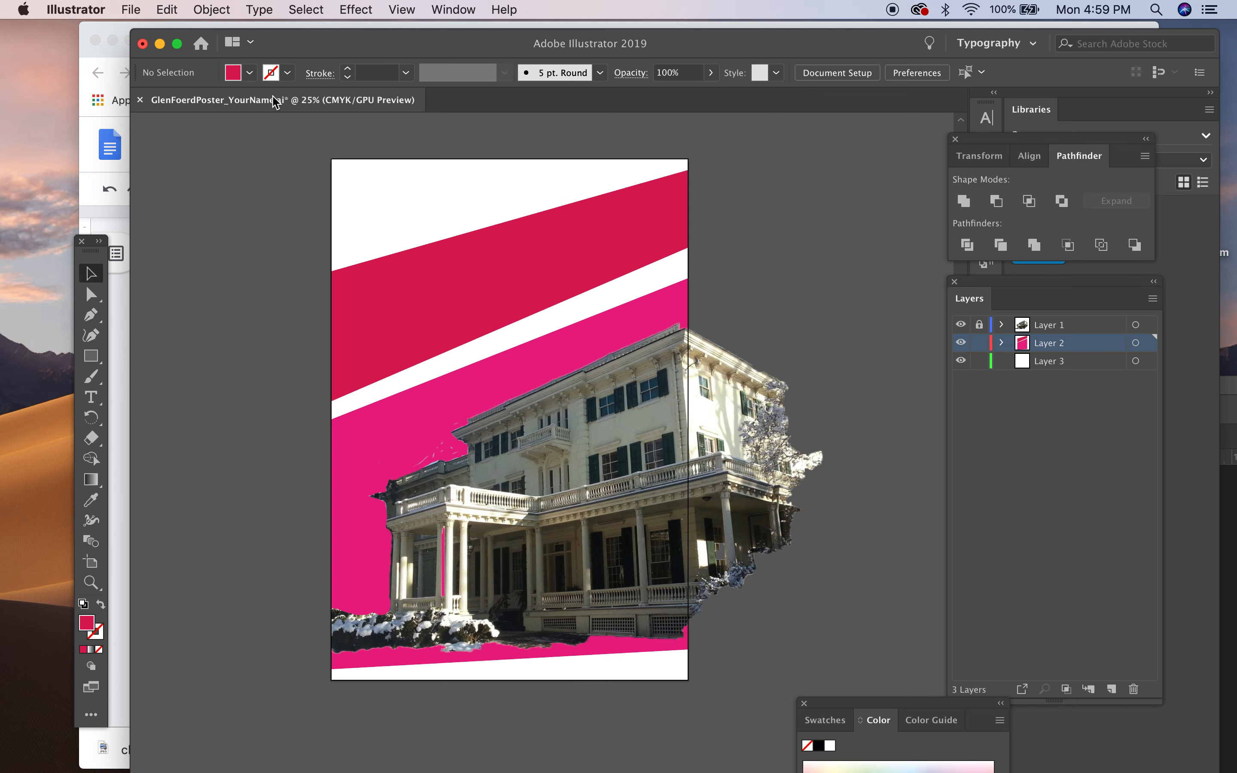
left_click(134, 11)
left_click(136, 11)
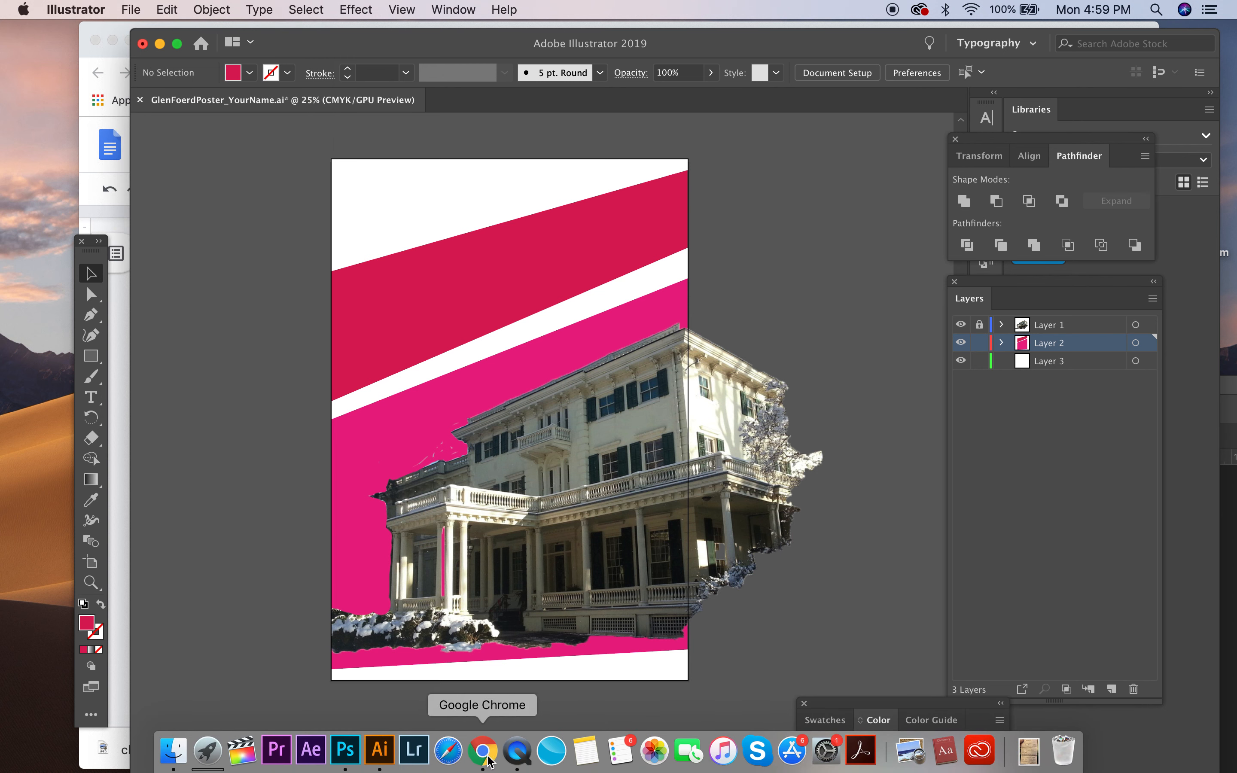
Switch to Photoshop and close the masked string-light photo without saving its changes
left_click(346, 752)
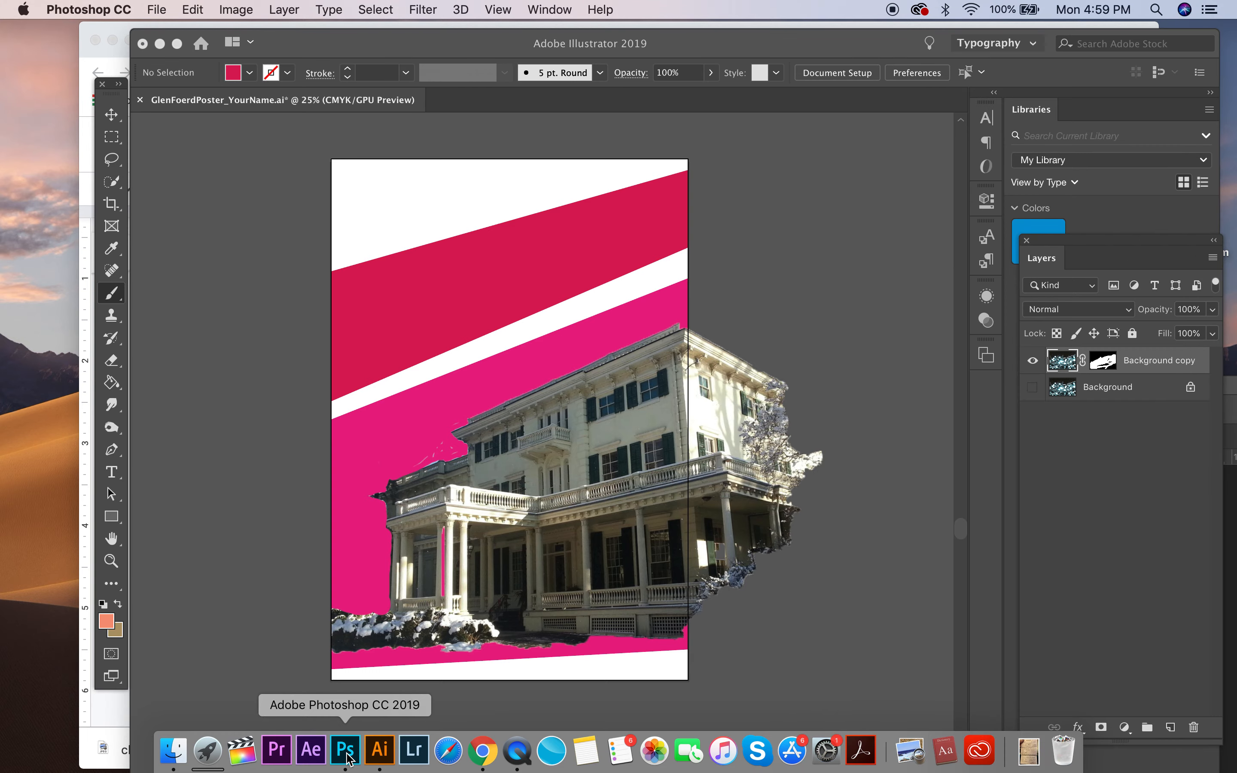
left_click_drag(801, 387, 546, 56)
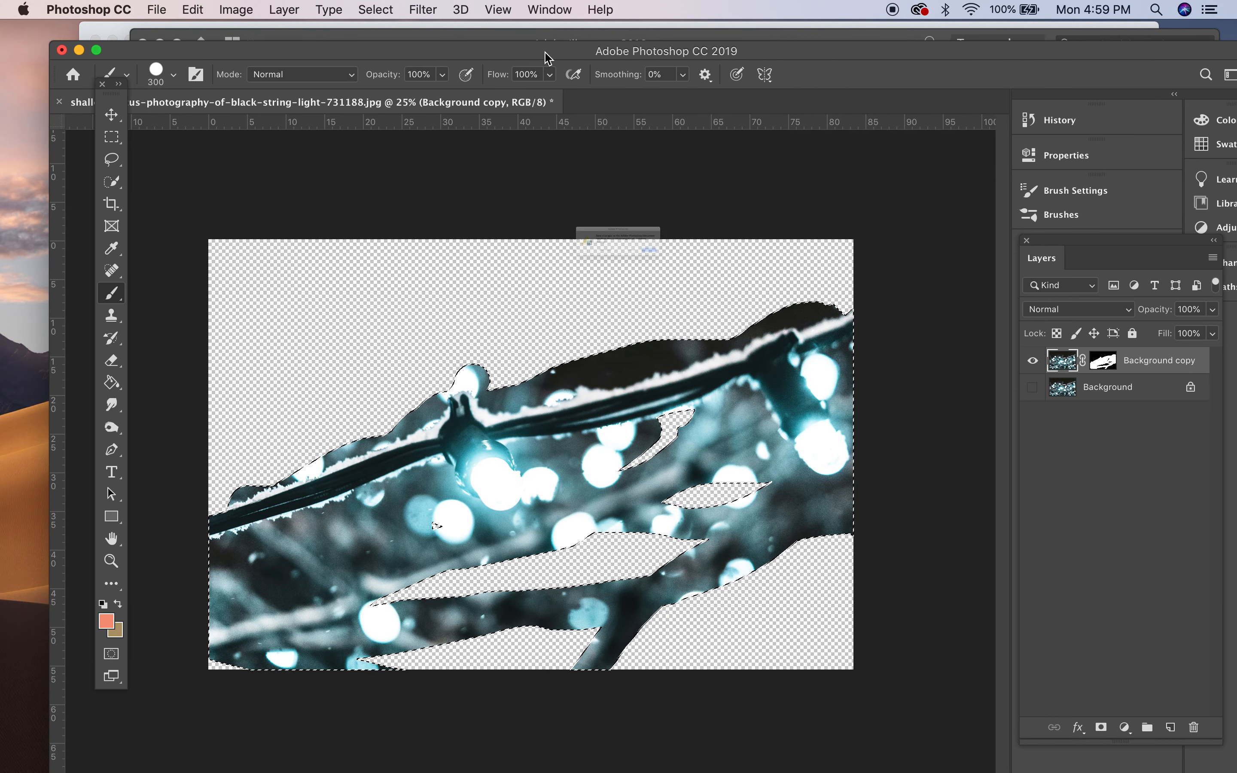
key("super+w")
left_click(582, 283)
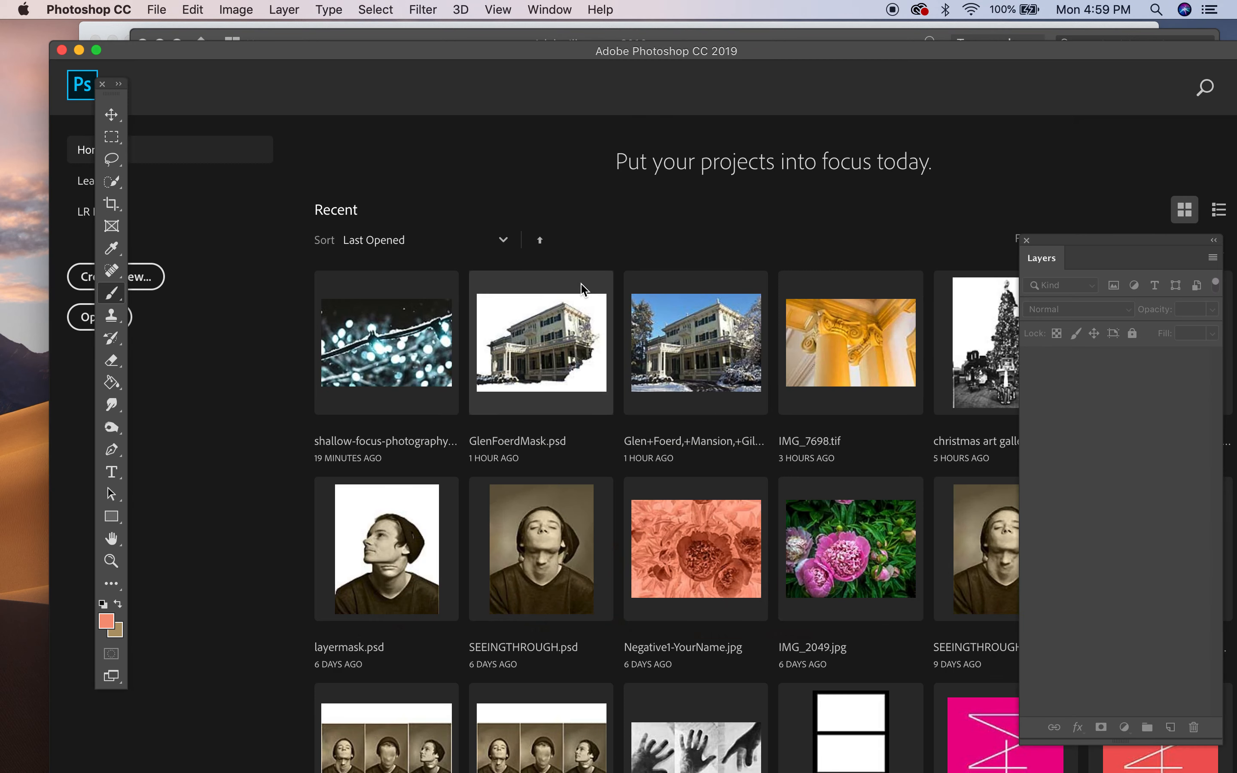
Preview the holiday photos in the GRAPHIC folder and open christmas-balls-695973.jpg
key("super+o")
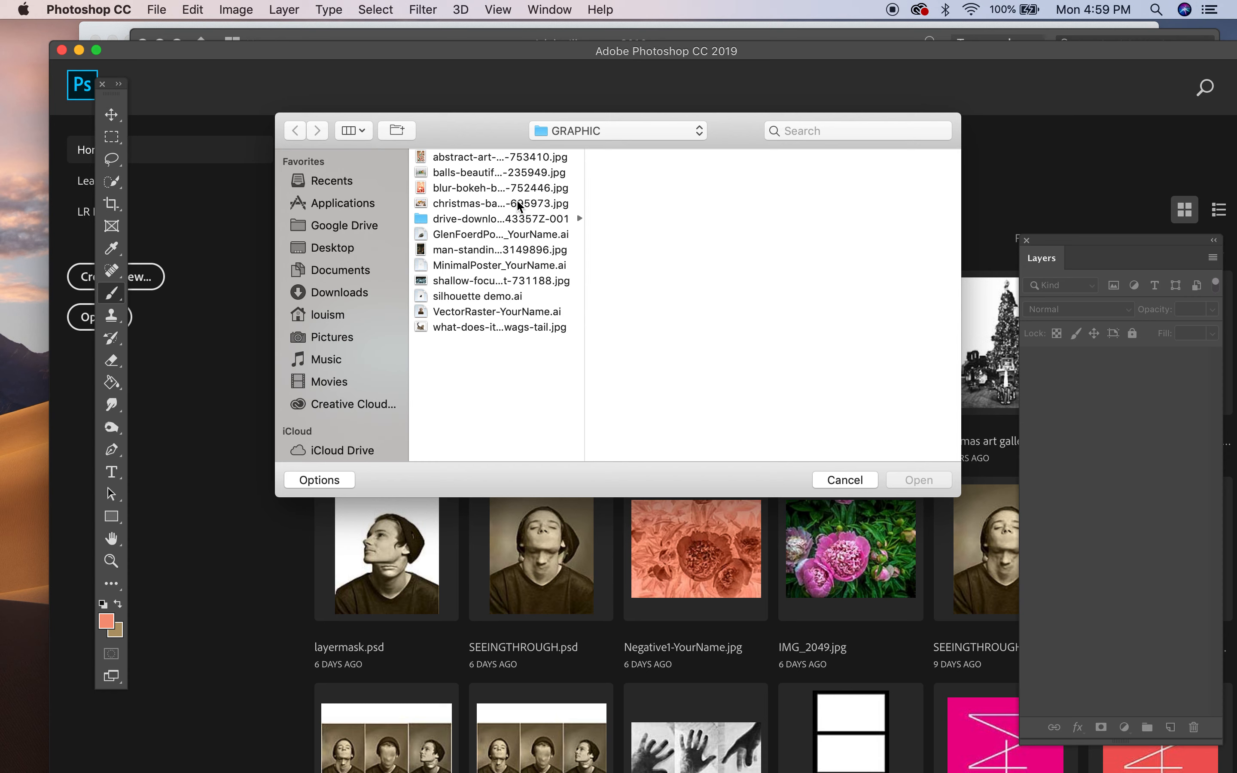
left_click(521, 188)
left_click(514, 174)
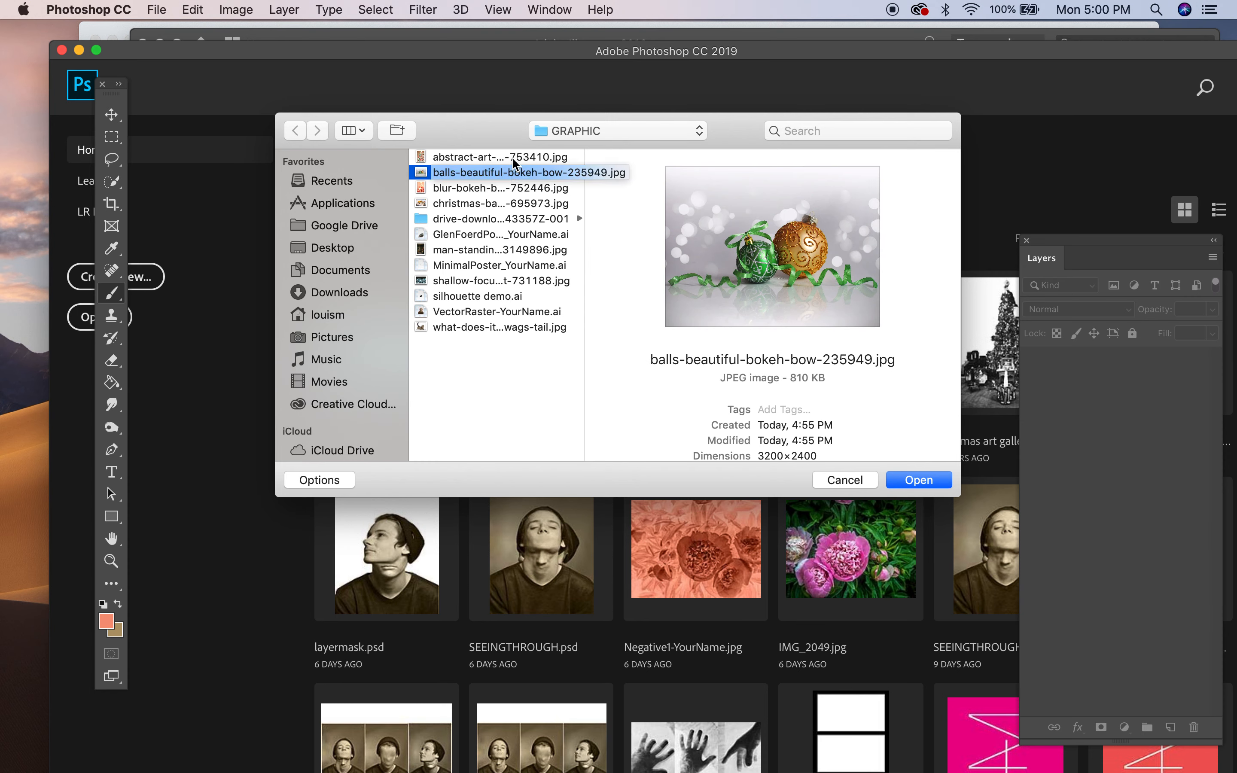
left_click(515, 162)
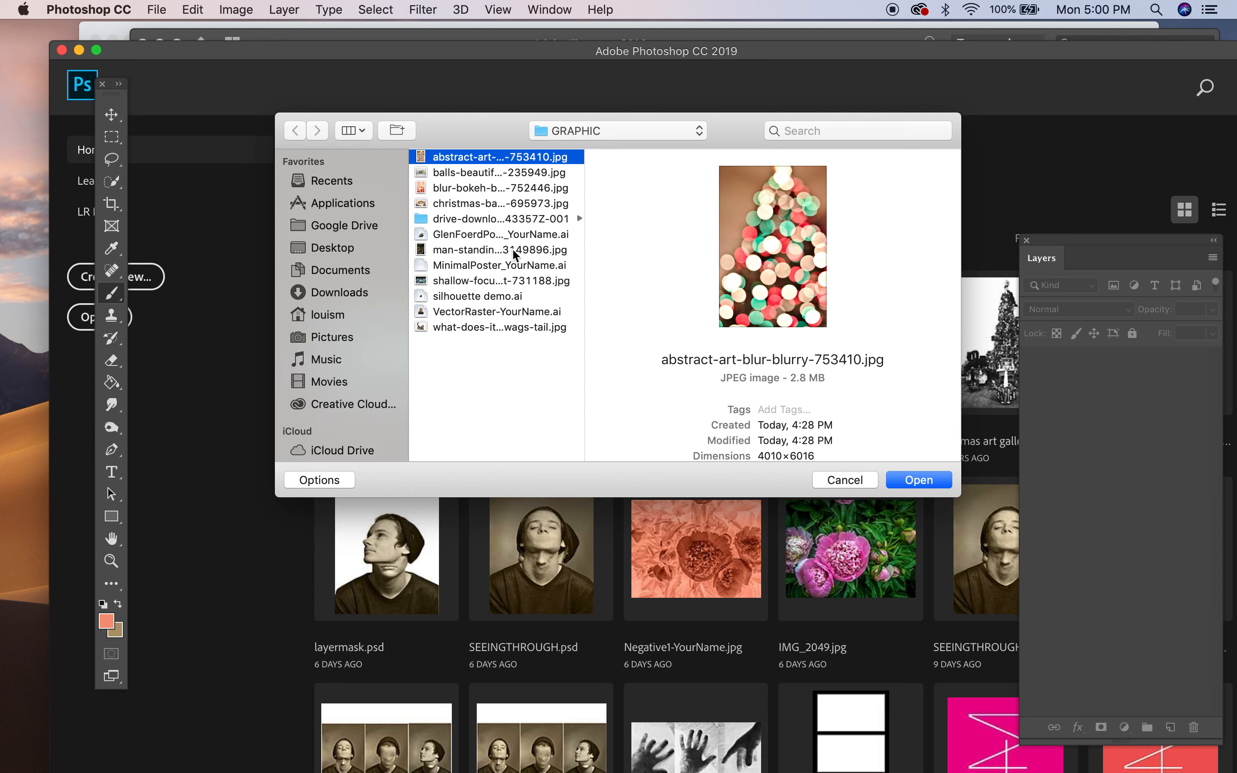
left_click(514, 282)
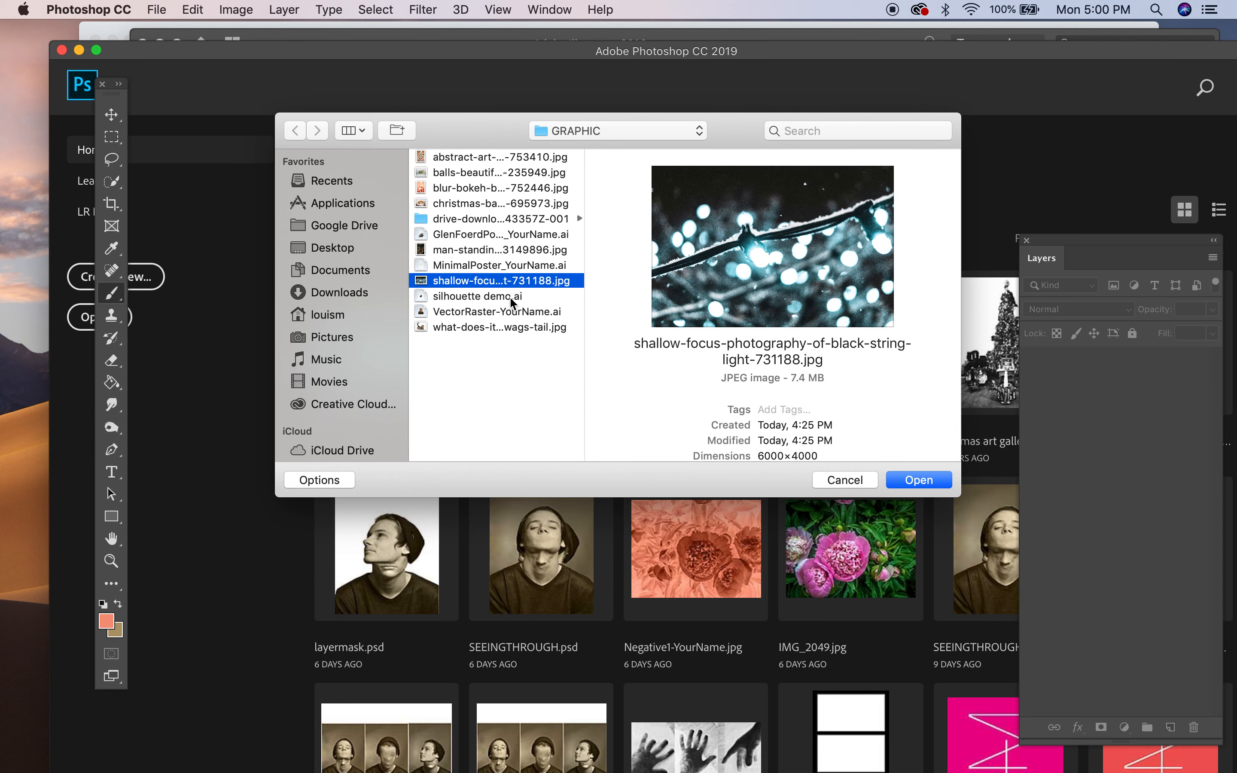
left_click(510, 329)
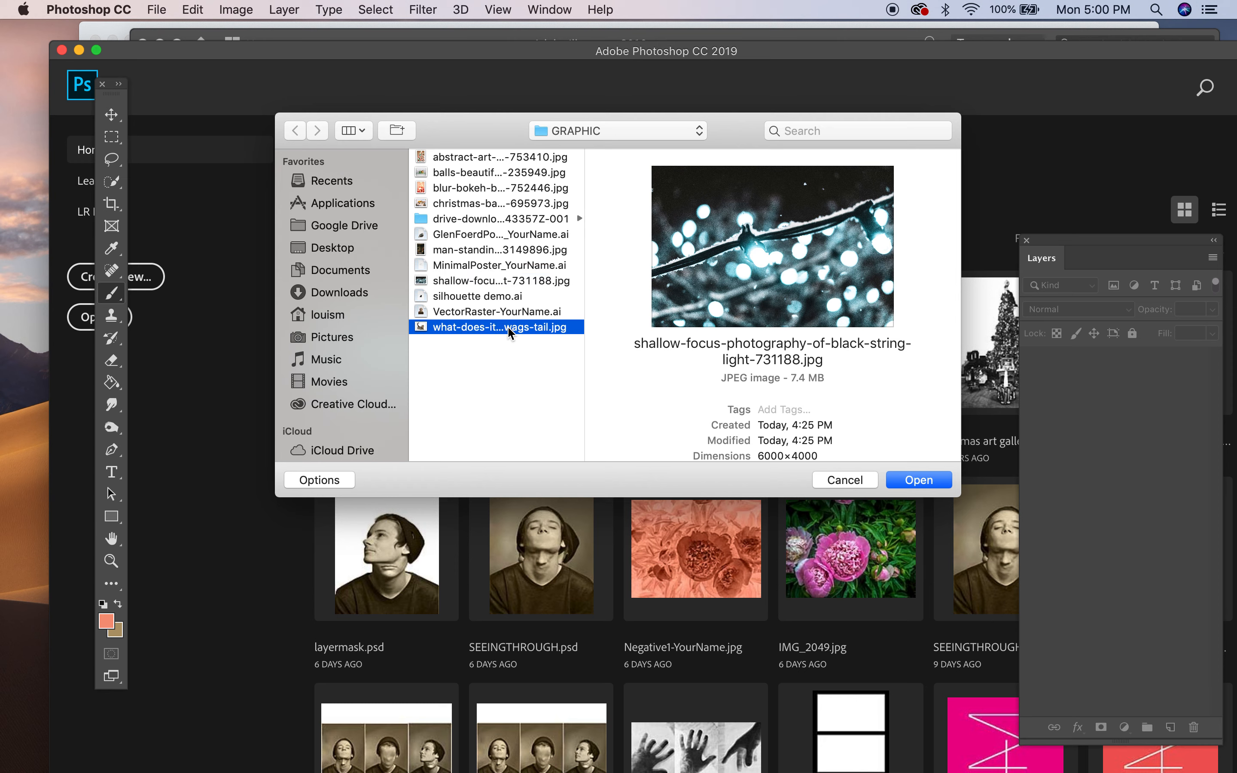
left_click(495, 190)
left_click(495, 202)
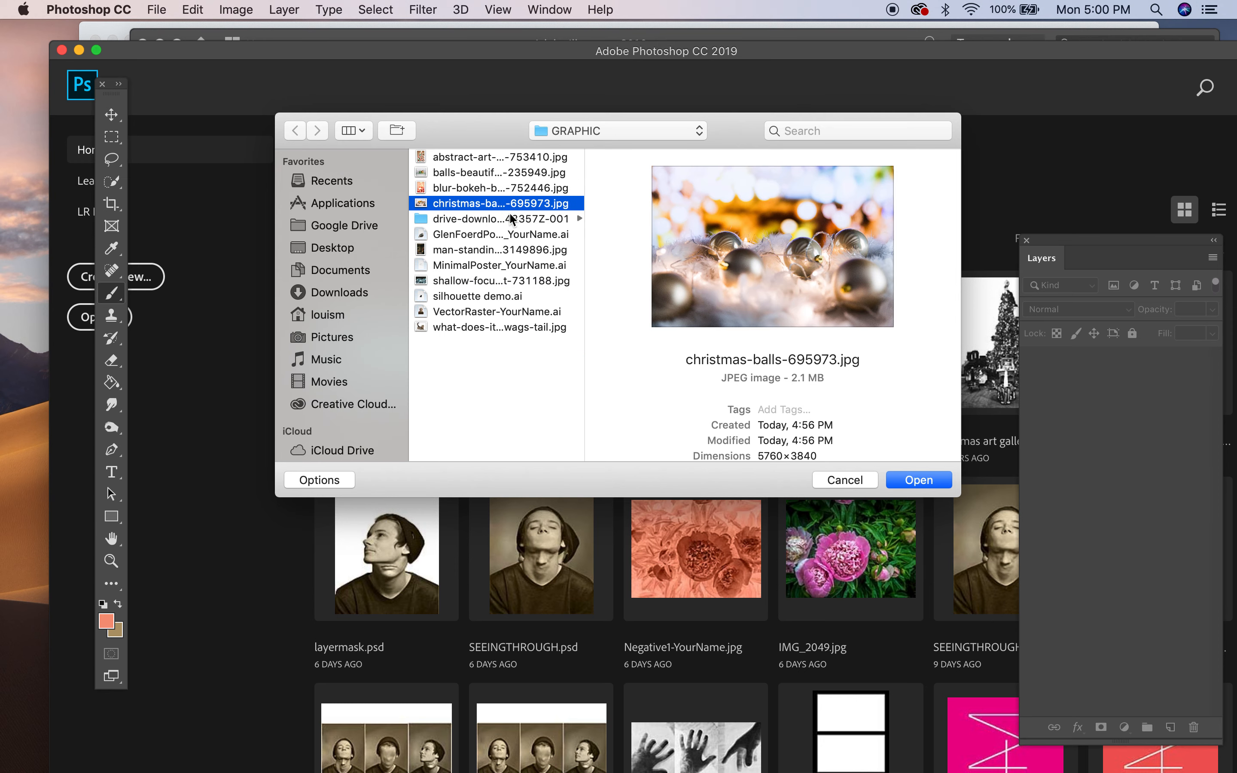
left_click(914, 481)
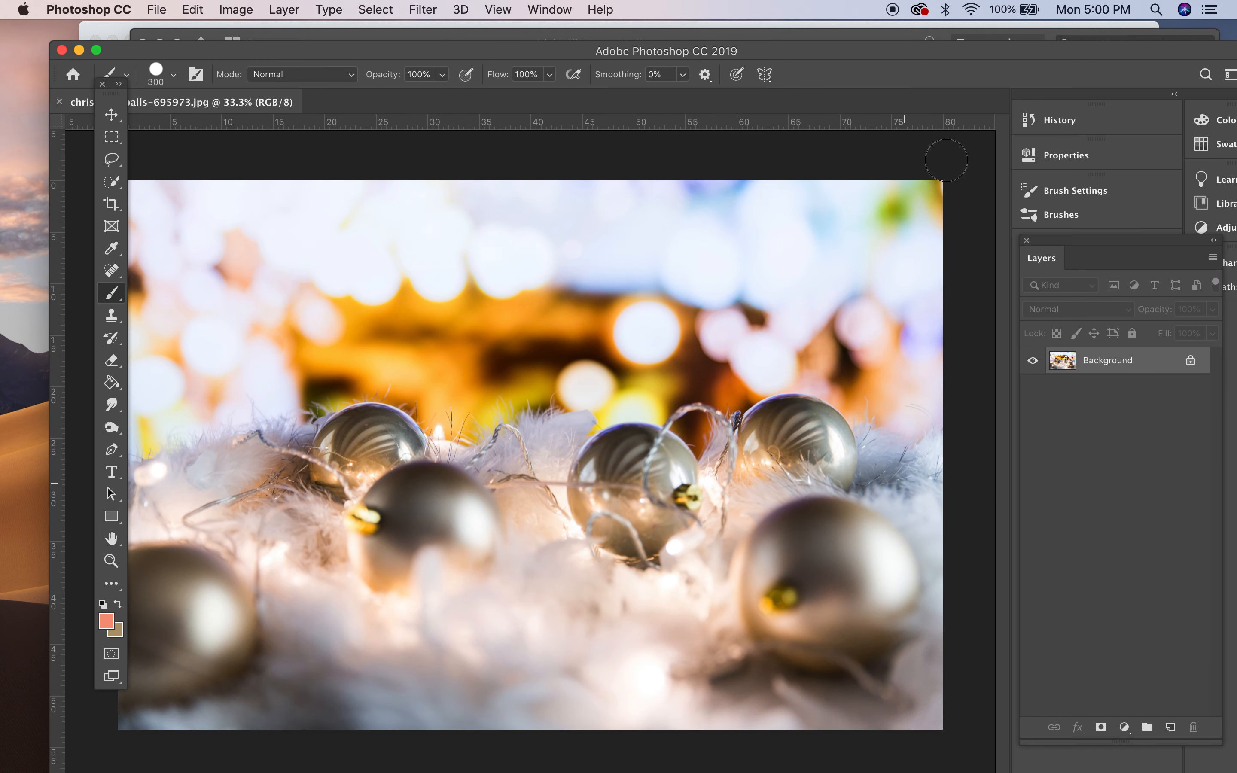
Duplicate the Background layer of the ornament photo and hide the original layer
mouse_move(809, 49)
left_mouse_down()
mouse_move(1236, 85)
mouse_move(1025, 85)
mouse_move(861, 59)
left_mouse_up()
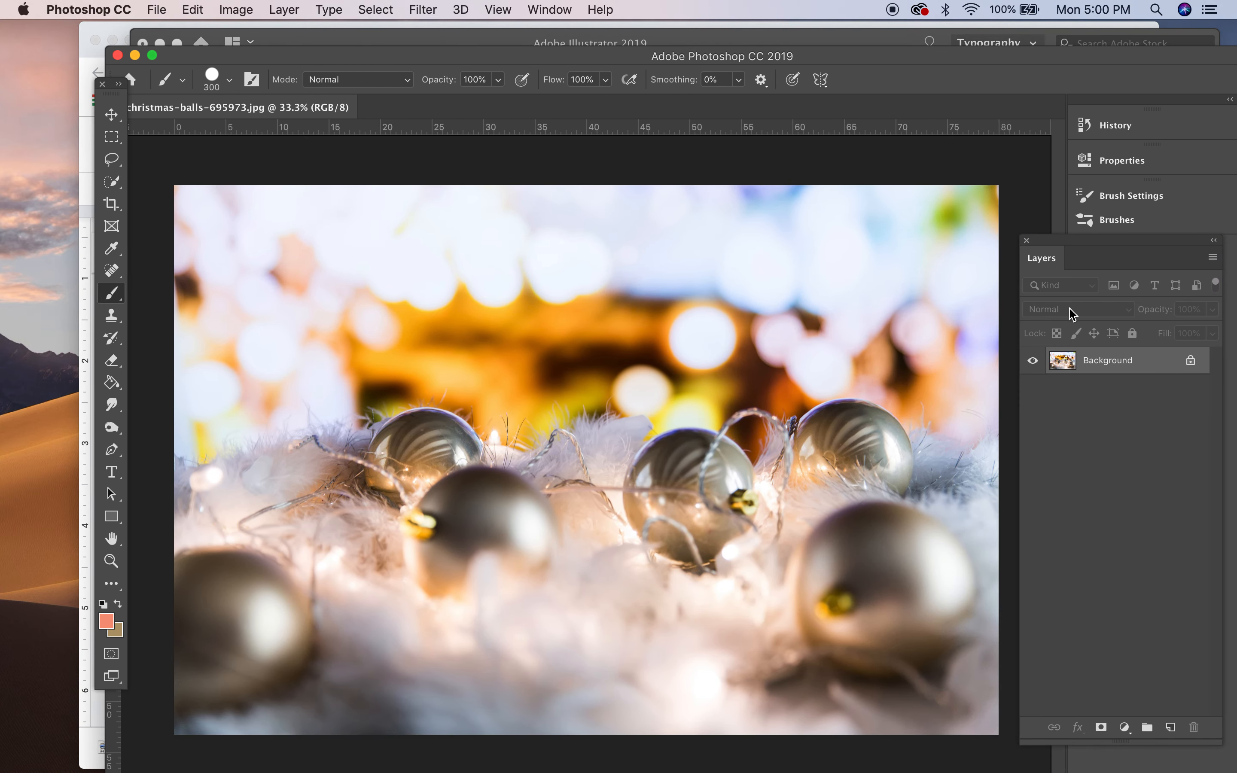
left_click_drag(1145, 362, 1171, 727)
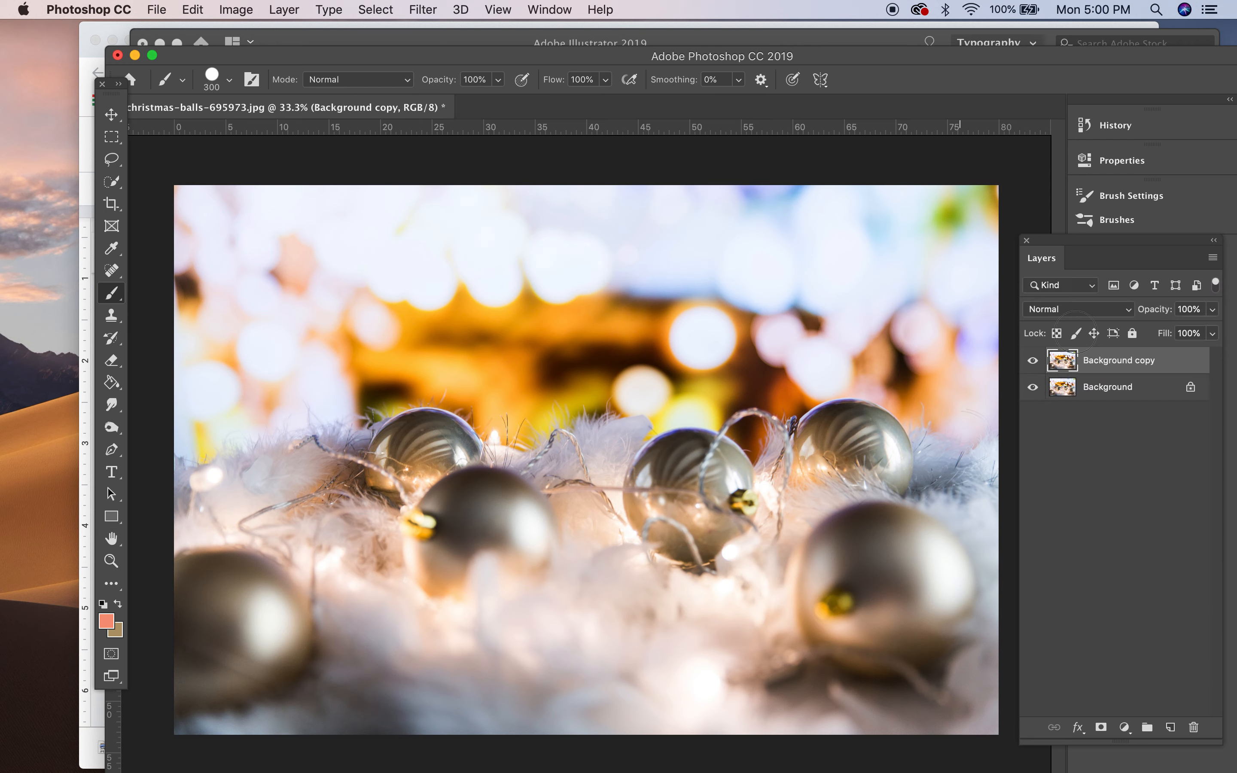
left_click(1033, 387)
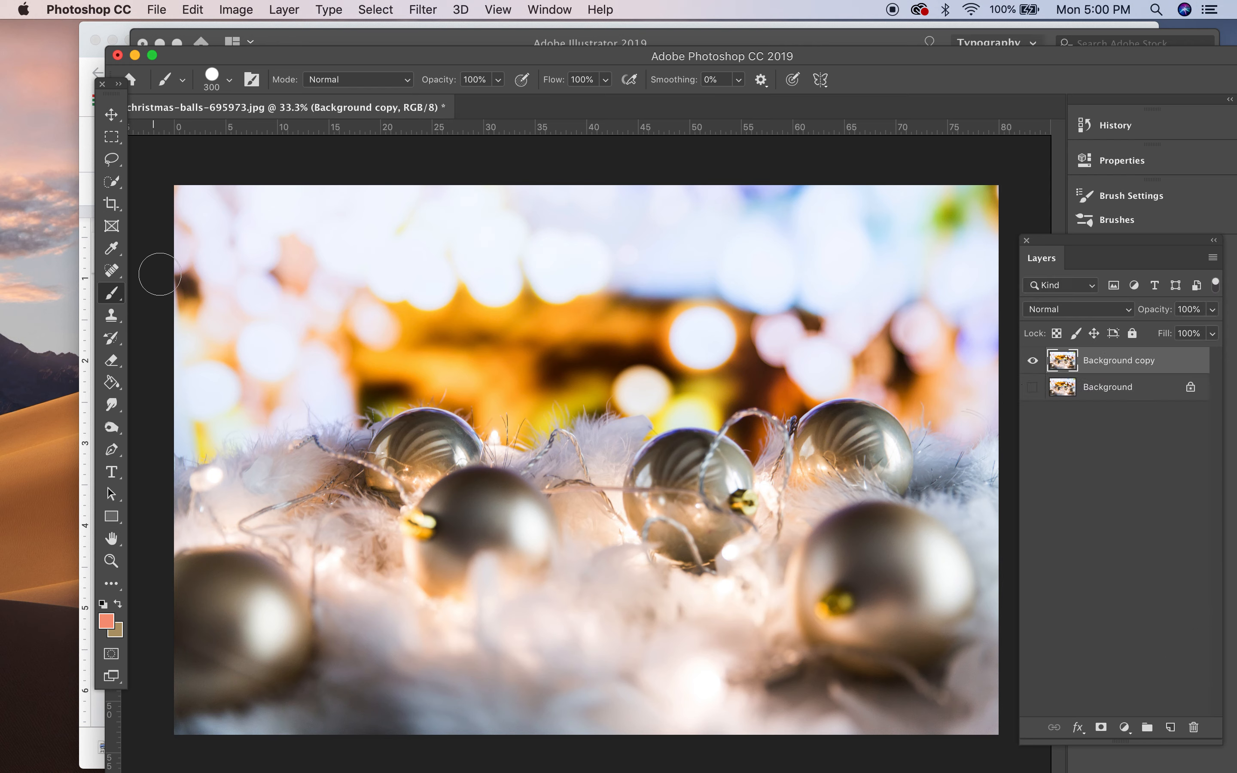
Quick-select the ornaments and all the white fur below the blurred lights, including the fur along the photo's left edge
left_click(111, 181)
mouse_move(206, 553)
left_mouse_down()
mouse_move(333, 497)
mouse_move(452, 486)
mouse_move(409, 453)
mouse_move(522, 491)
mouse_move(603, 434)
mouse_move(639, 465)
mouse_move(751, 478)
mouse_move(779, 455)
mouse_move(907, 463)
mouse_move(990, 506)
mouse_move(976, 645)
left_mouse_up()
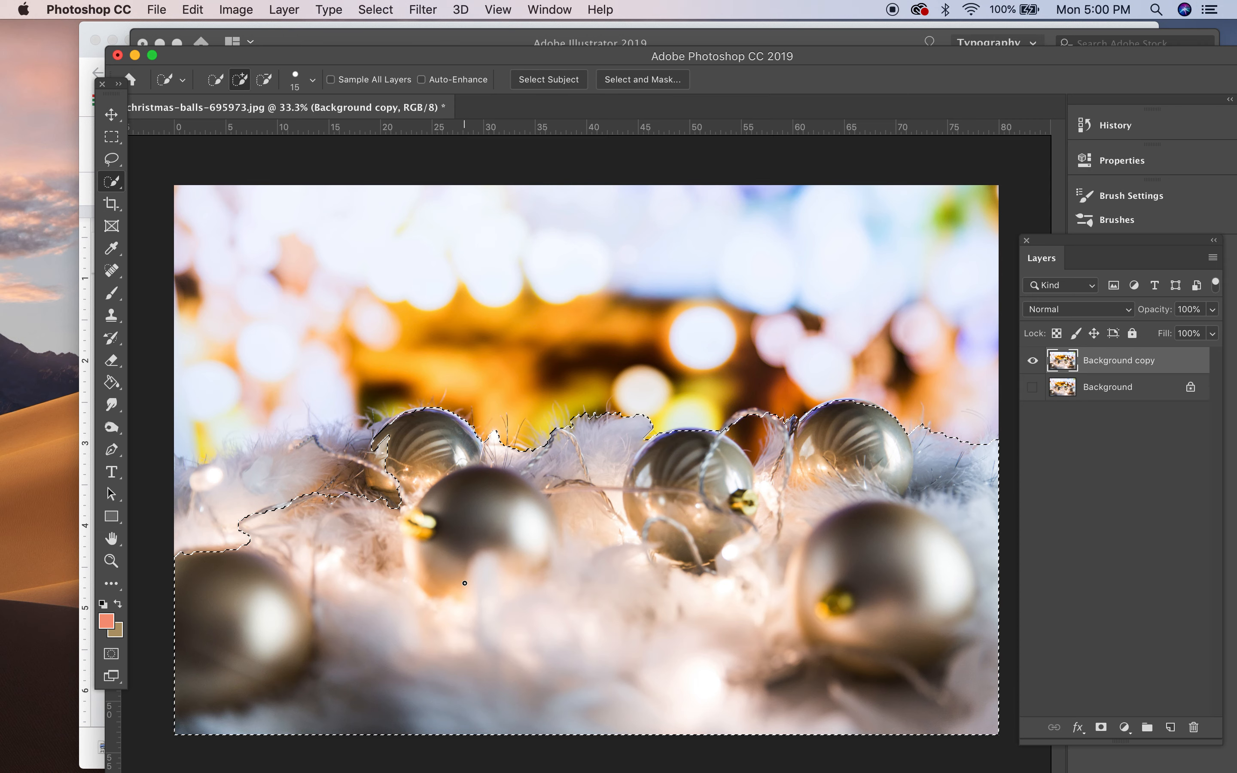
left_click_drag(337, 477, 350, 423)
left_click_drag(307, 470, 253, 475)
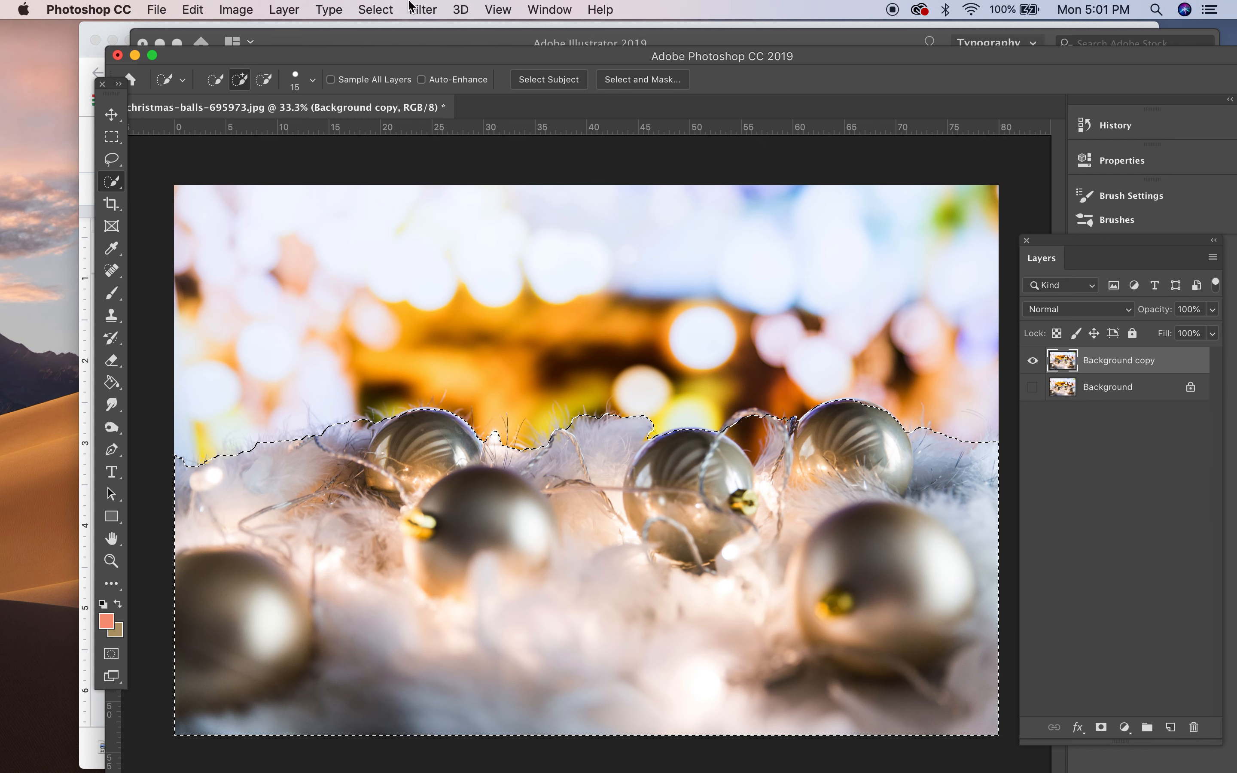
Bring the selection into Select and Mask, set the preview transparency to 100%, and enable Smart Radius
left_click(384, 7)
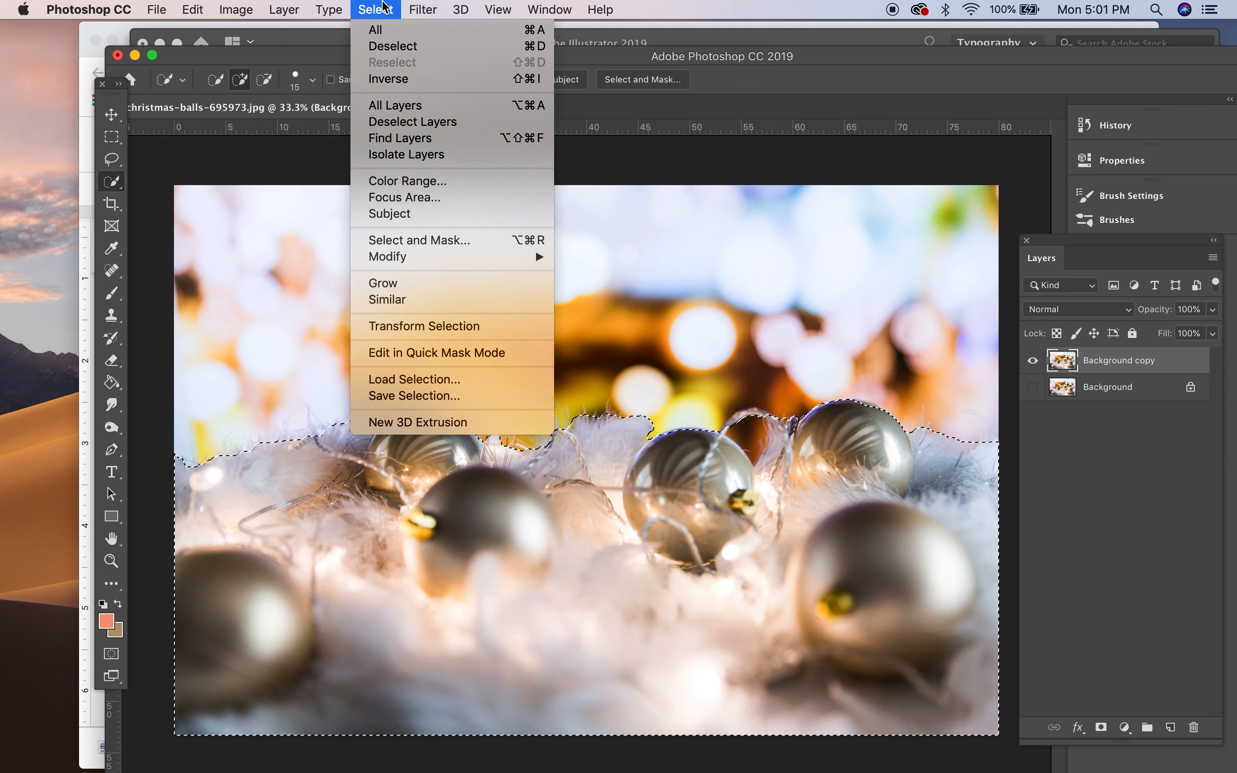
left_click(385, 7)
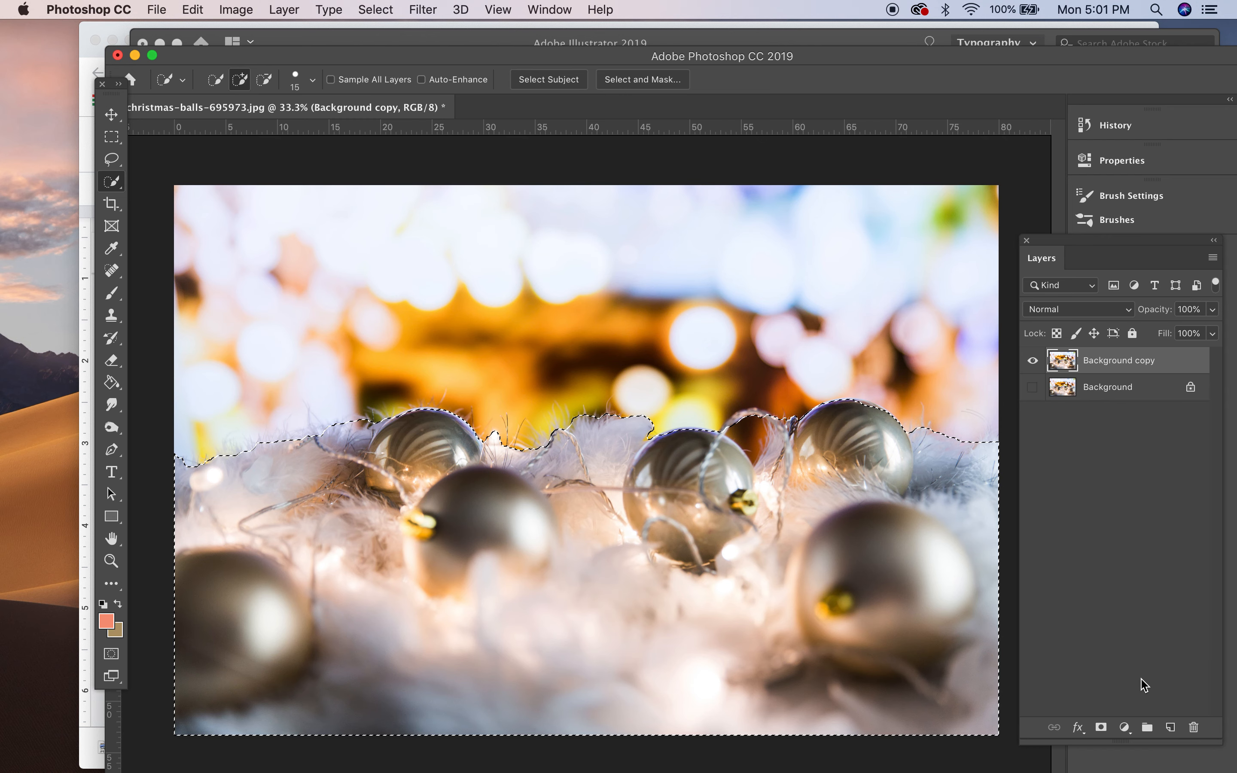
left_click(375, 9)
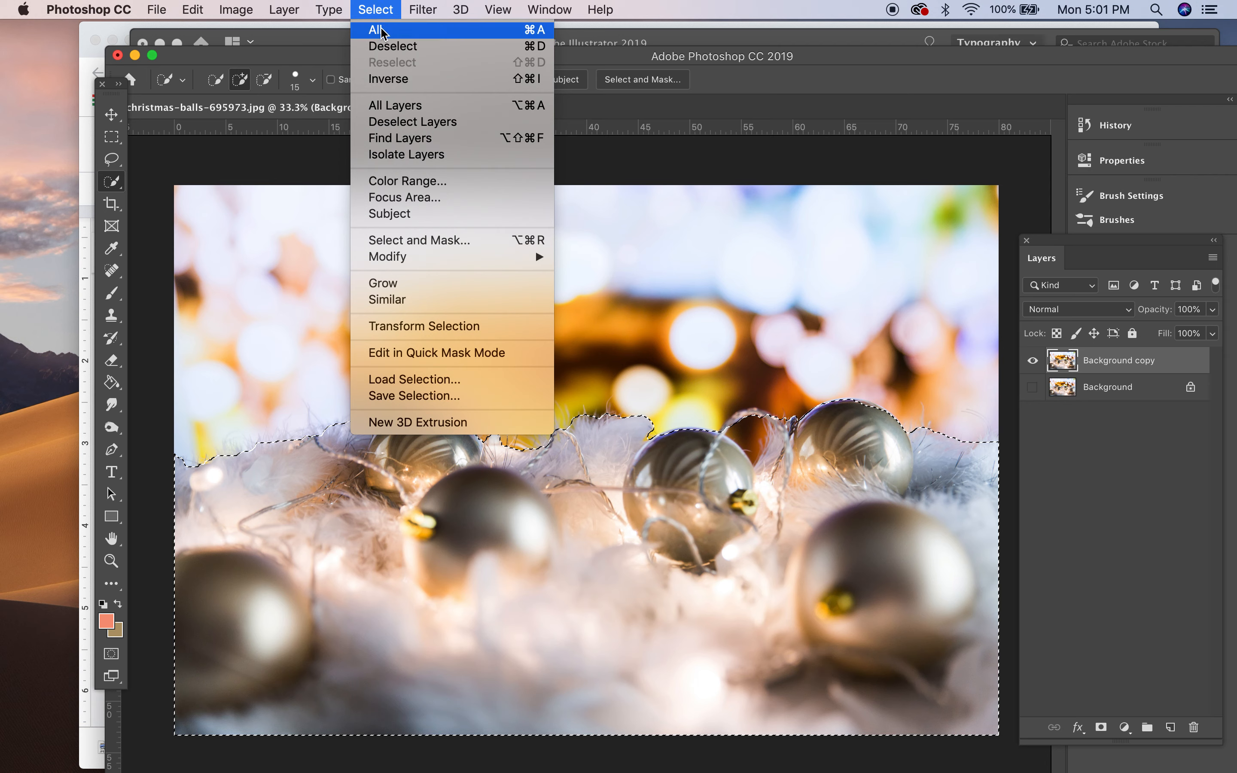
left_click(425, 240)
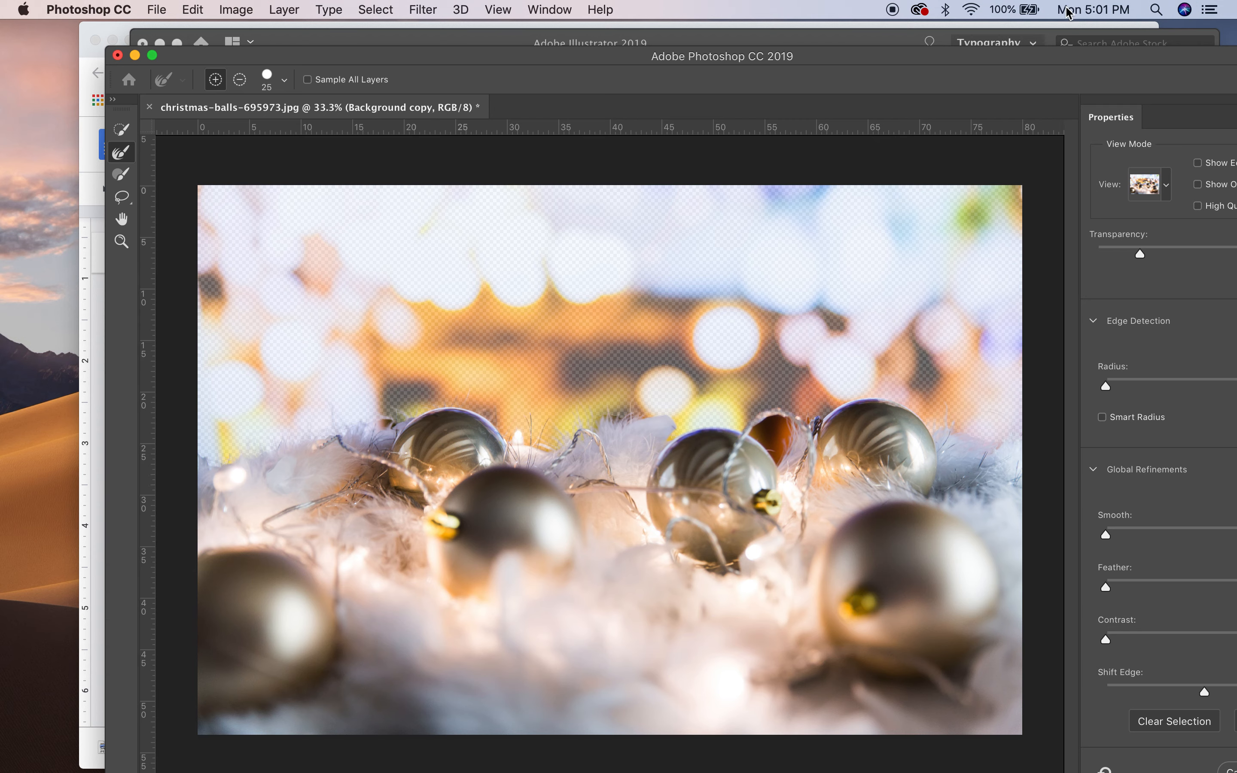
left_click_drag(1075, 56, 976, 42)
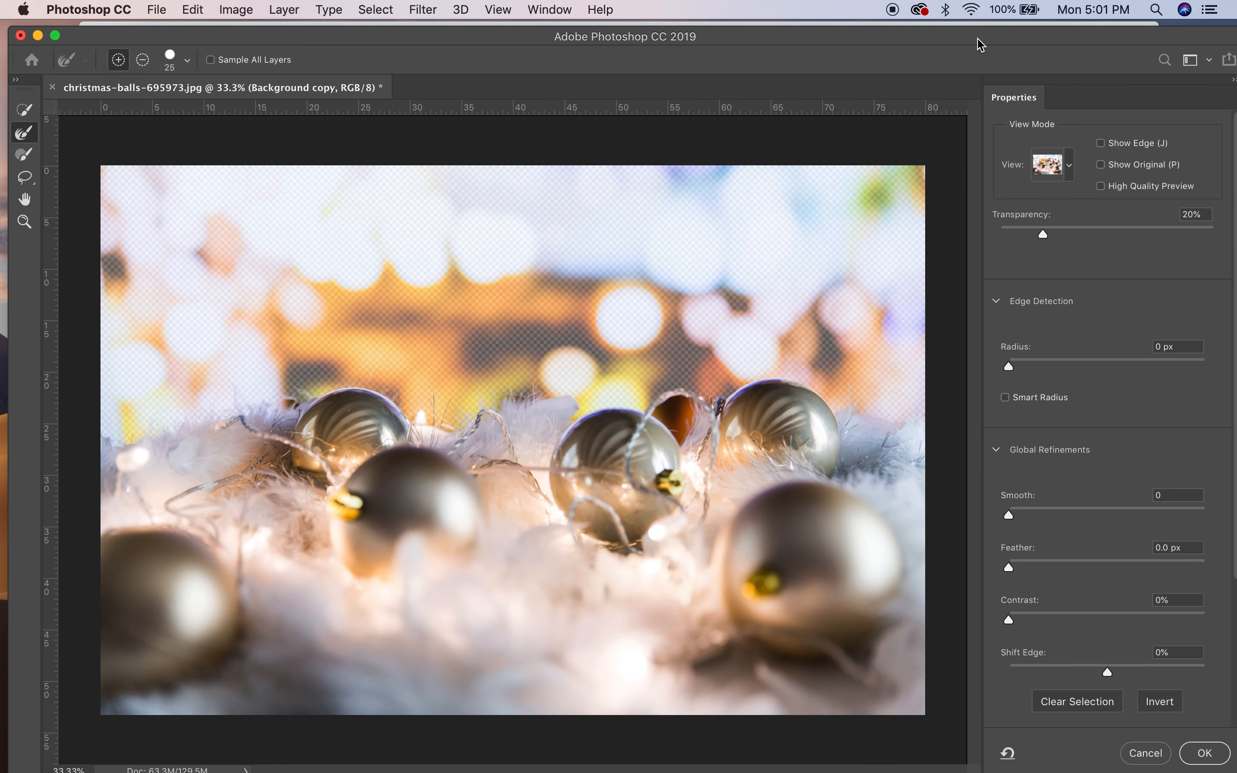
left_click_drag(1043, 235, 1229, 251)
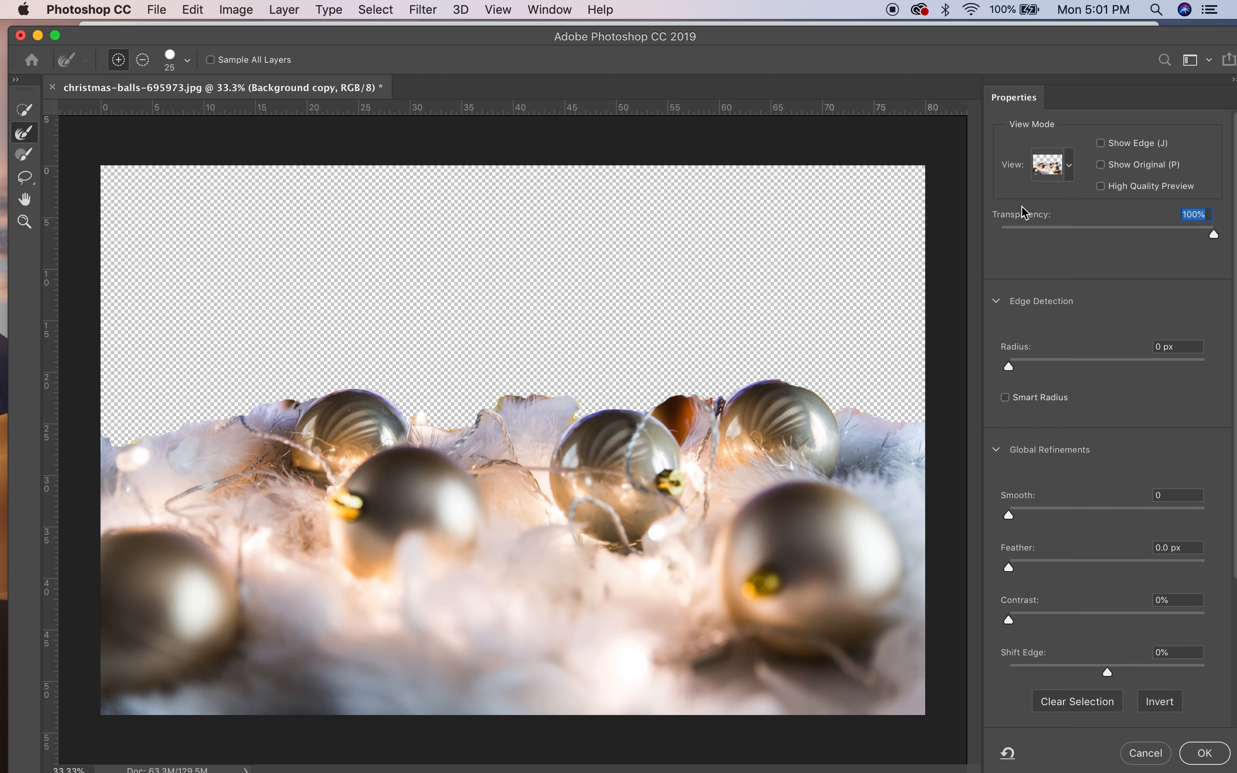
left_click(1005, 398)
Refine the fur edge between the two middle glass ornaments using a 100 px Refine Edge brush
key("bracketright")
key("bracketright")
key("bracketright")
key("bracketright")
key("bracketright")
key("bracketright")
key("bracketright")
key("bracketright")
key("bracketright")
key("bracketright")
key("bracketright")
key("bracketright")
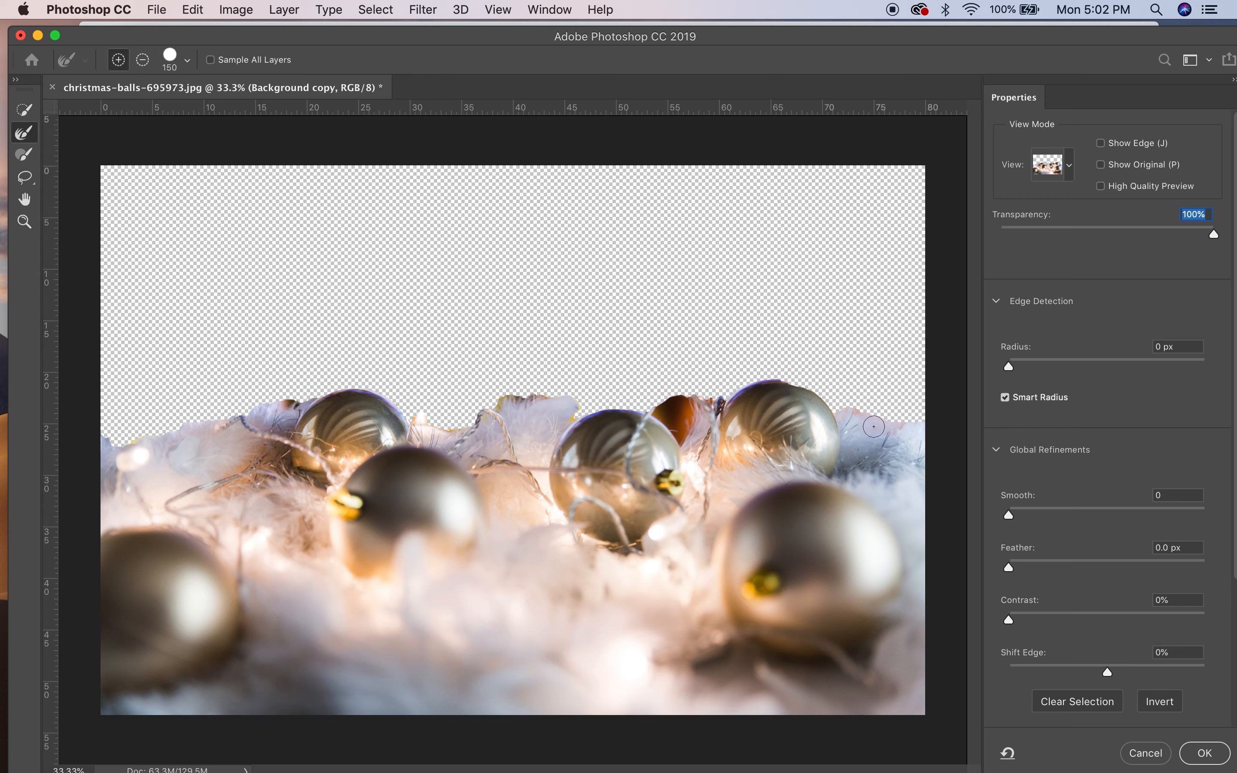
key("bracketleft")
key("bracketleft")
key("super+equal")
key("super+equal")
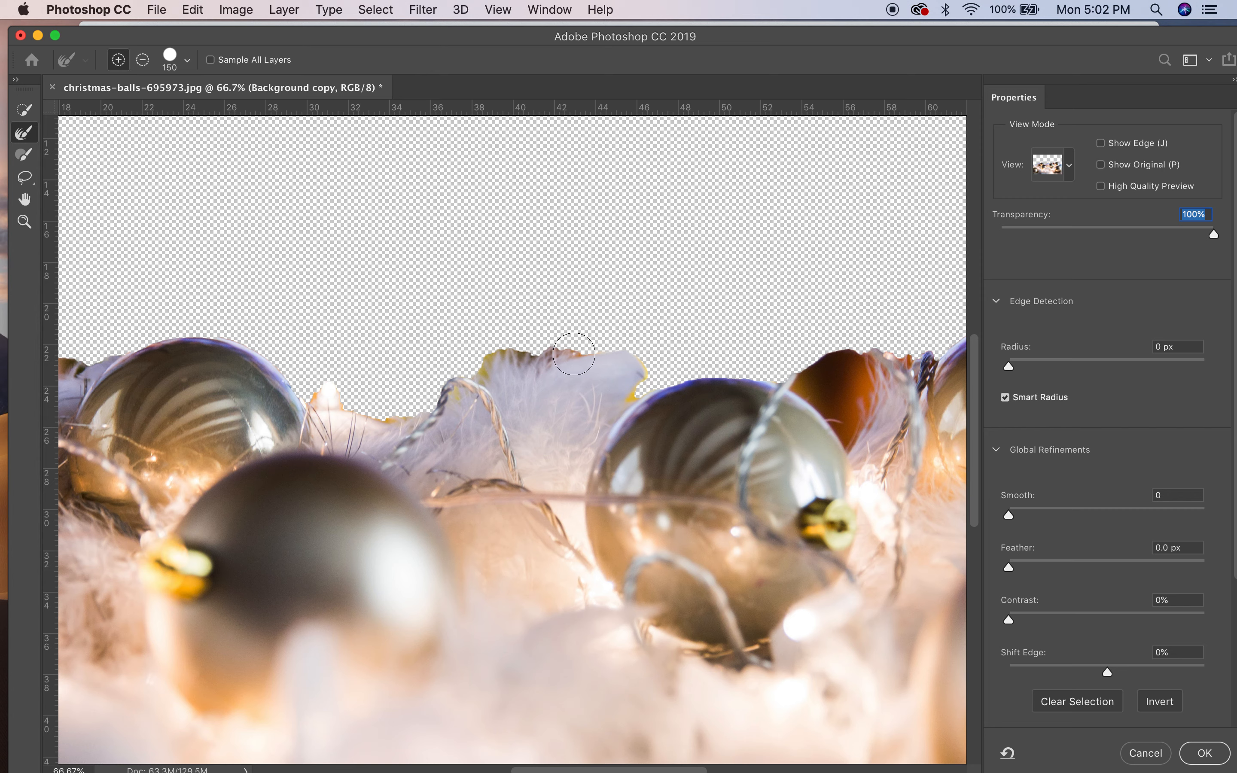
key("bracketleft")
key("bracketleft")
mouse_move(574, 353)
left_mouse_down()
mouse_move(489, 365)
mouse_move(472, 386)
left_mouse_up()
mouse_move(619, 391)
left_mouse_down()
mouse_move(643, 371)
mouse_move(633, 387)
left_mouse_up()
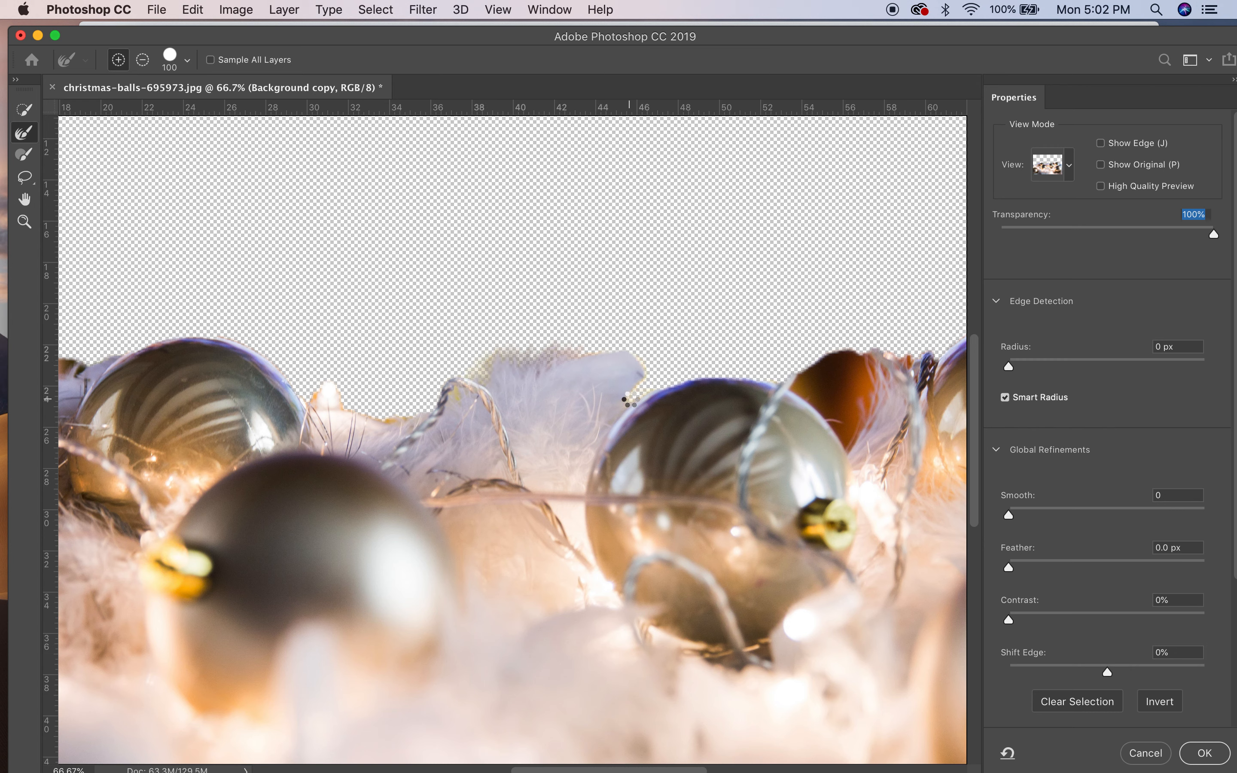
left_click_drag(370, 413, 414, 414)
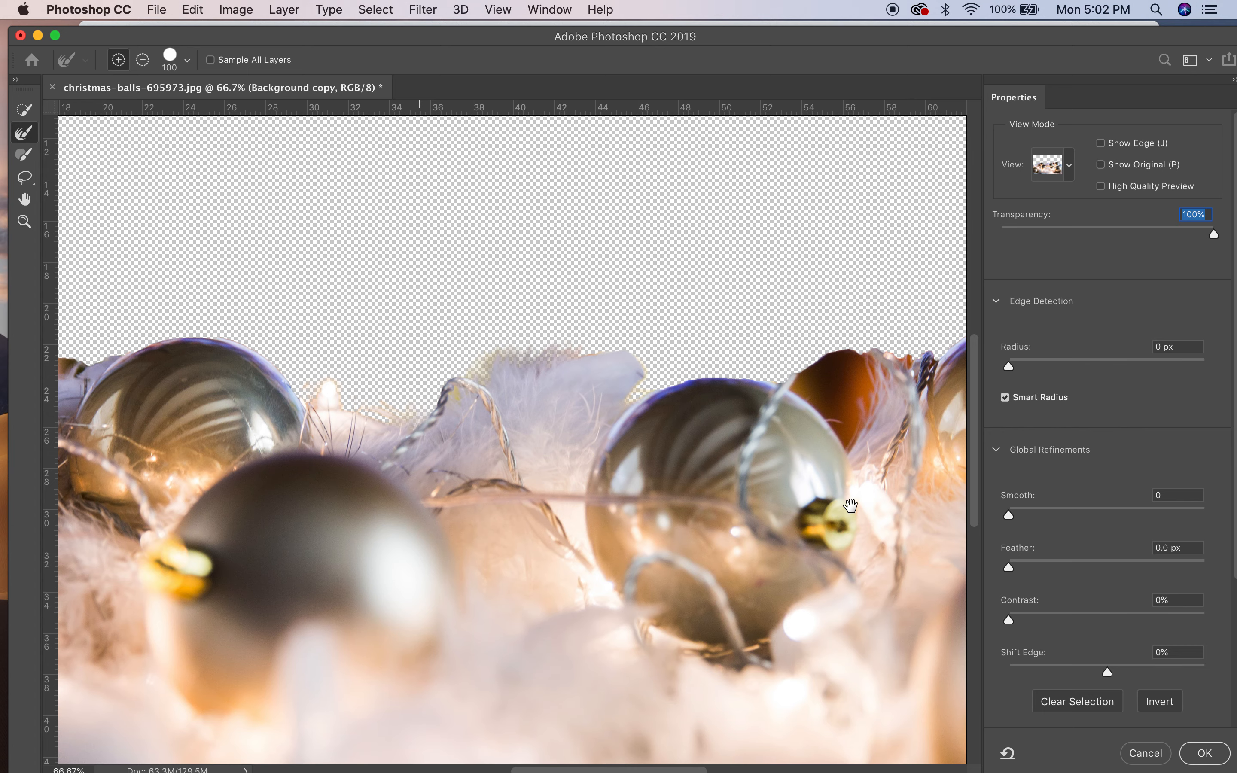
Refine the wire and fur edges around the rear right ornament, out to the photo's right edge, using a 60 px brush
left_click_drag(844, 505, 352, 413)
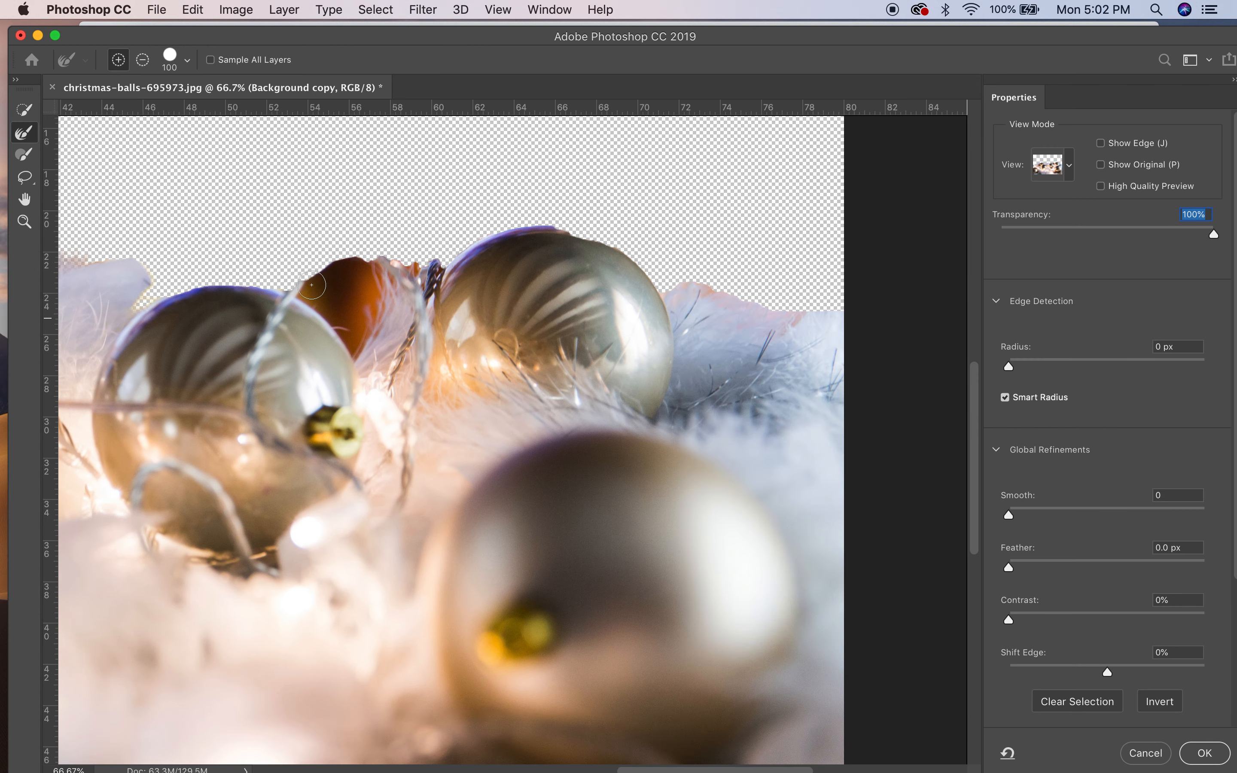
key("bracketleft")
key("bracketleft")
key("bracketleft")
key("bracketleft")
mouse_move(318, 278)
left_mouse_down()
mouse_move(373, 259)
mouse_move(448, 275)
mouse_move(506, 240)
mouse_move(569, 232)
mouse_move(554, 233)
mouse_move(635, 253)
mouse_move(665, 318)
mouse_move(680, 292)
mouse_move(713, 287)
mouse_move(815, 320)
mouse_move(751, 307)
left_mouse_up()
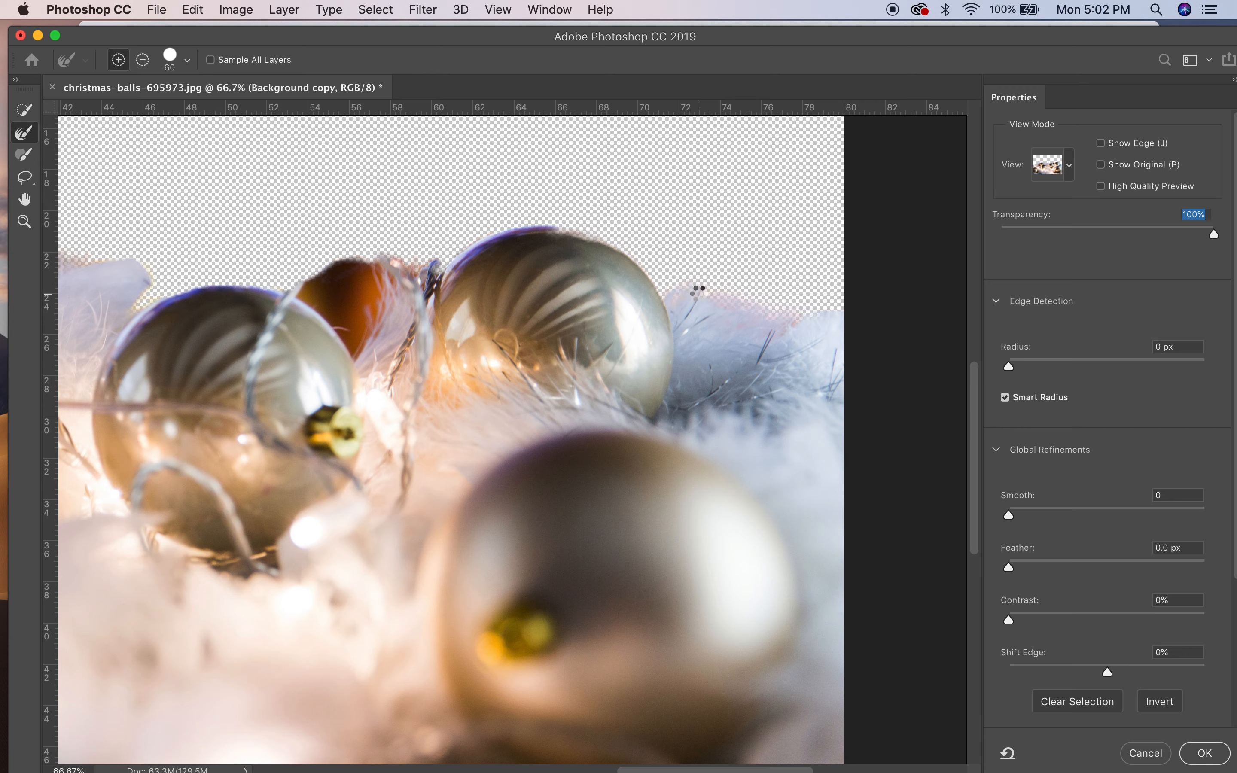
left_click_drag(809, 319, 831, 317)
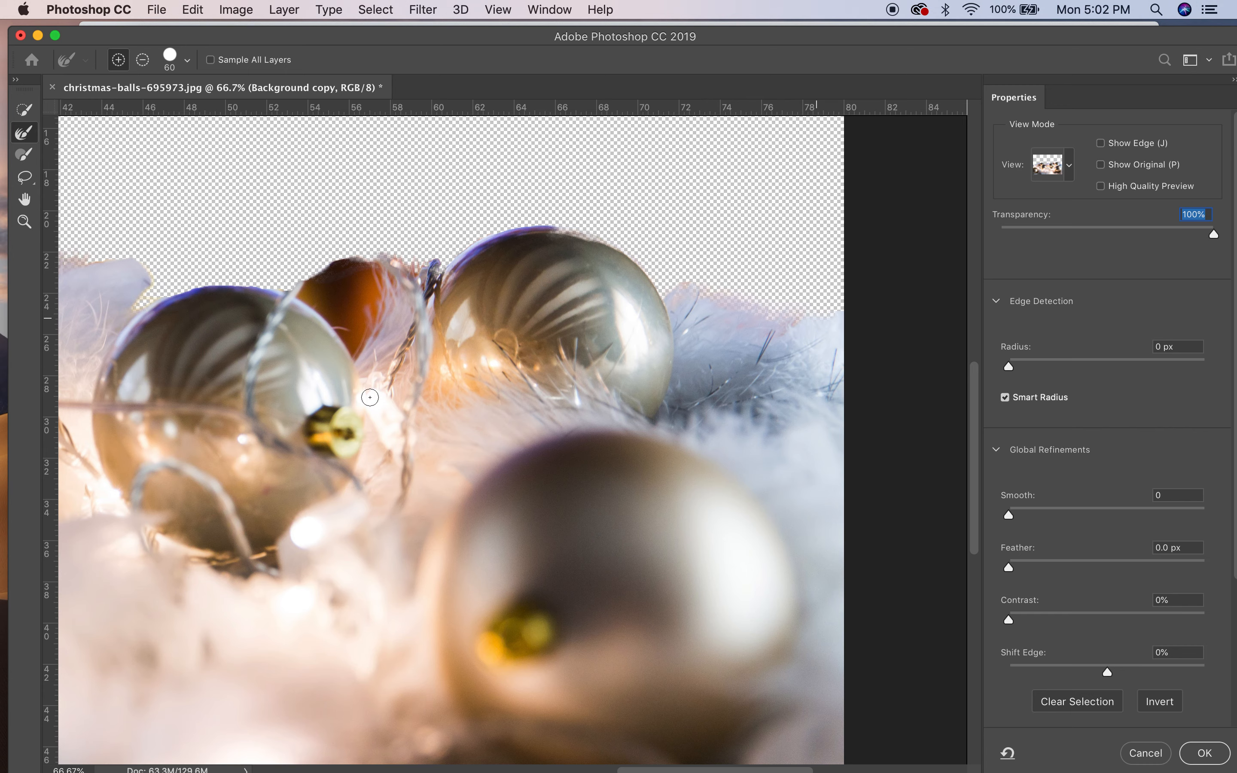
Refine the fur edge from the rear left ornament to the photo's left edge with the 60 px brush
key("space")
left_click_drag(370, 397, 974, 365)
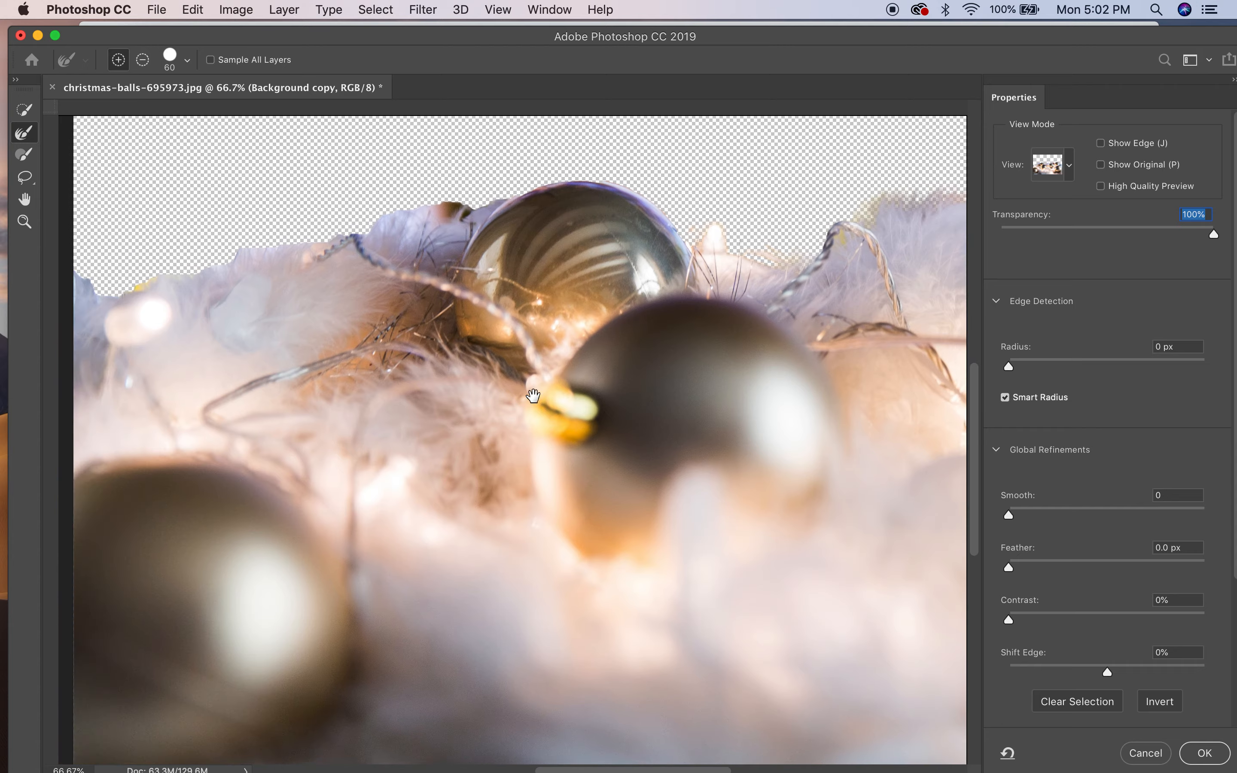
key("super+r")
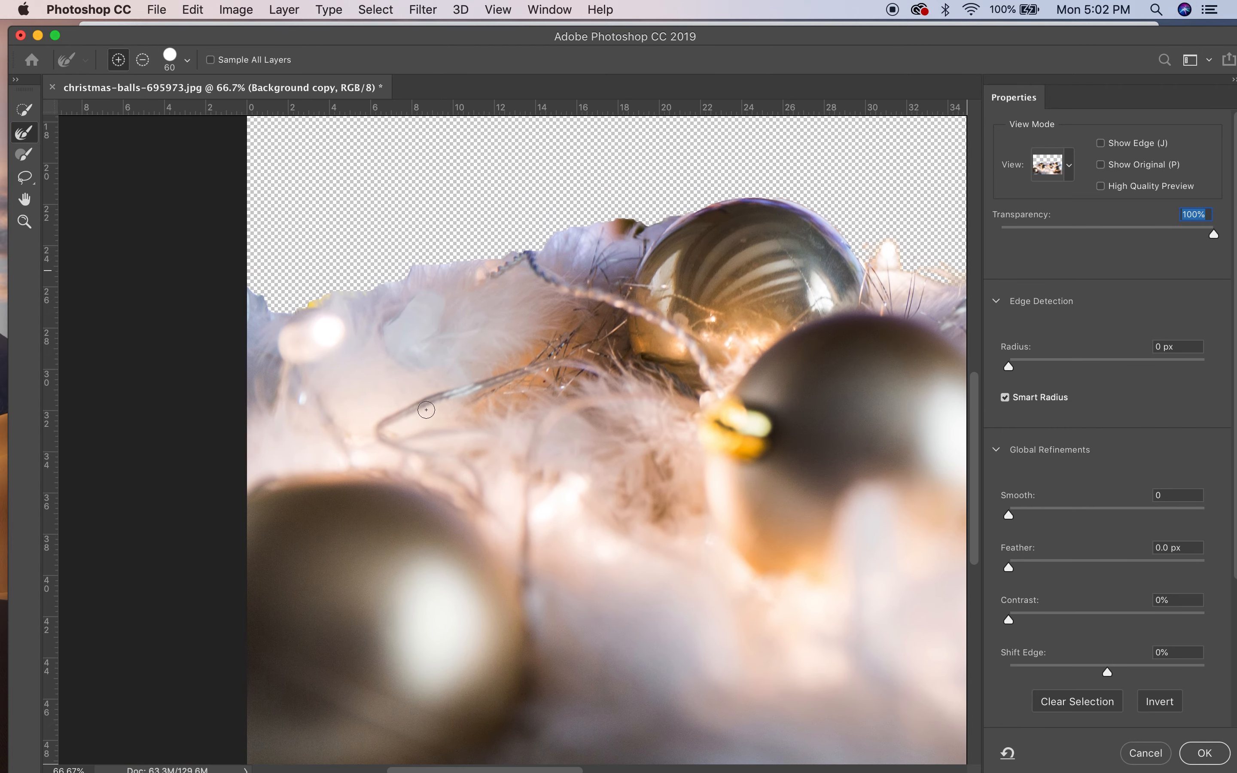
mouse_move(685, 214)
left_mouse_down()
mouse_move(603, 220)
mouse_move(536, 252)
mouse_move(413, 275)
mouse_move(302, 315)
mouse_move(243, 304)
left_mouse_up()
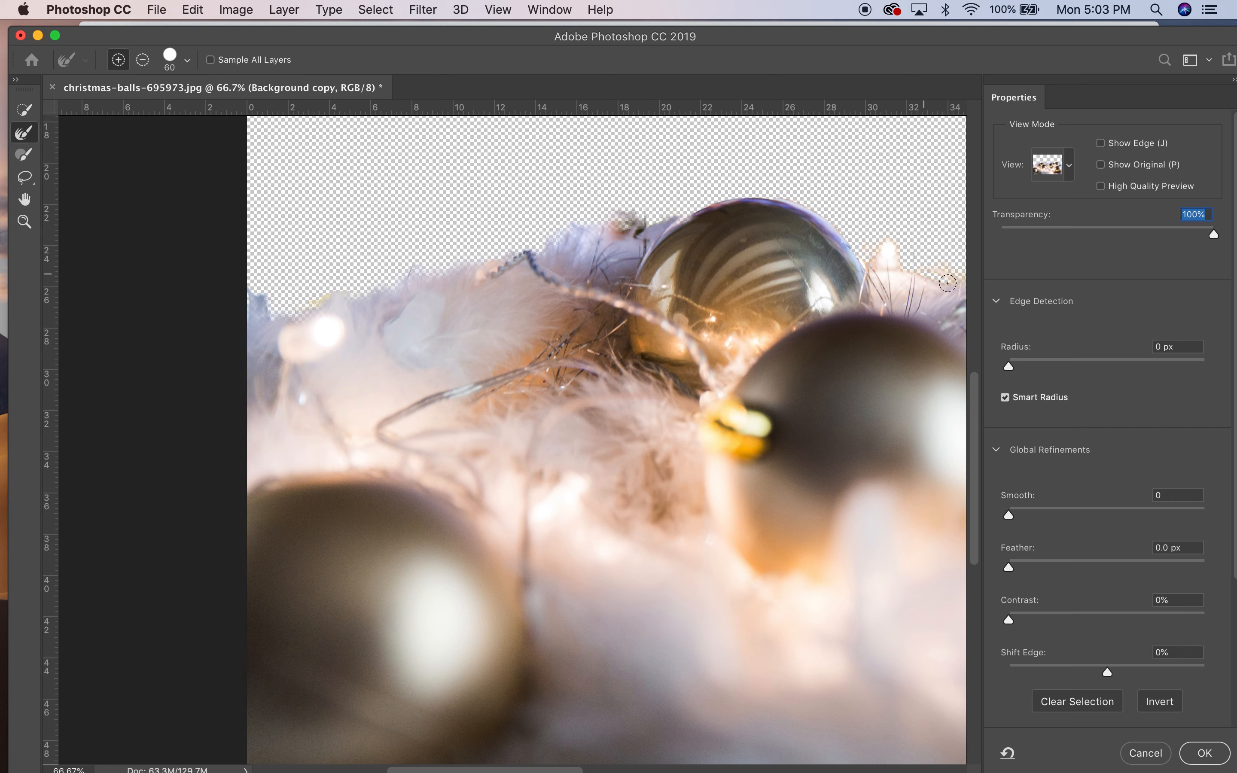
Output the refined edge as a selection and turn it into a layer mask on the Background copy layer
scroll(1052, 533, "down", 5)
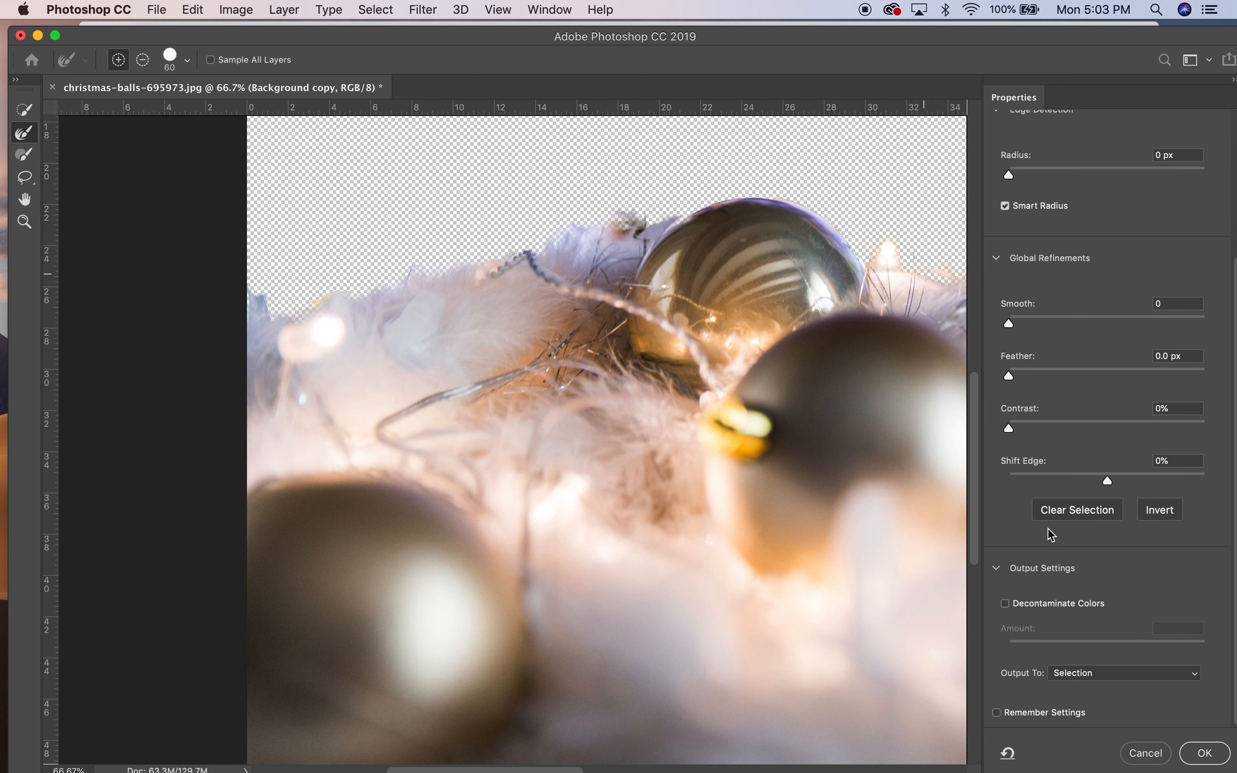
left_click(1202, 753)
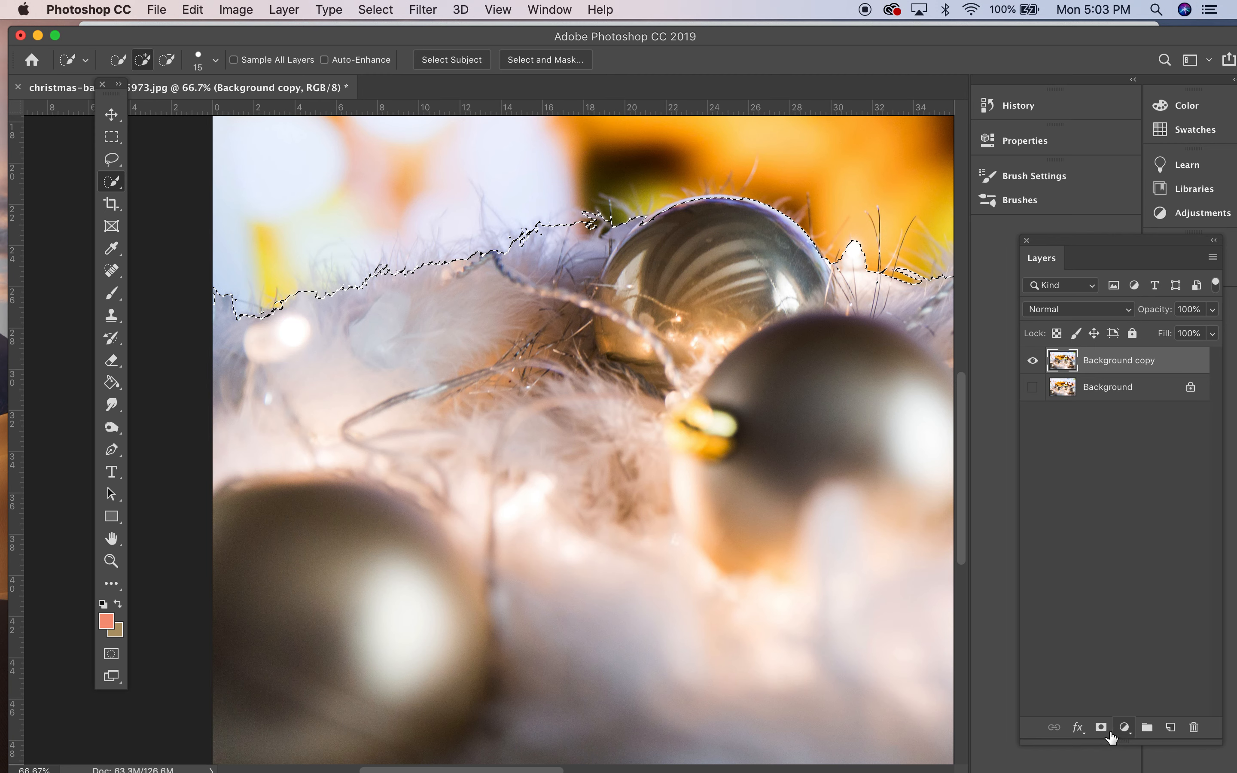
left_click(1102, 728)
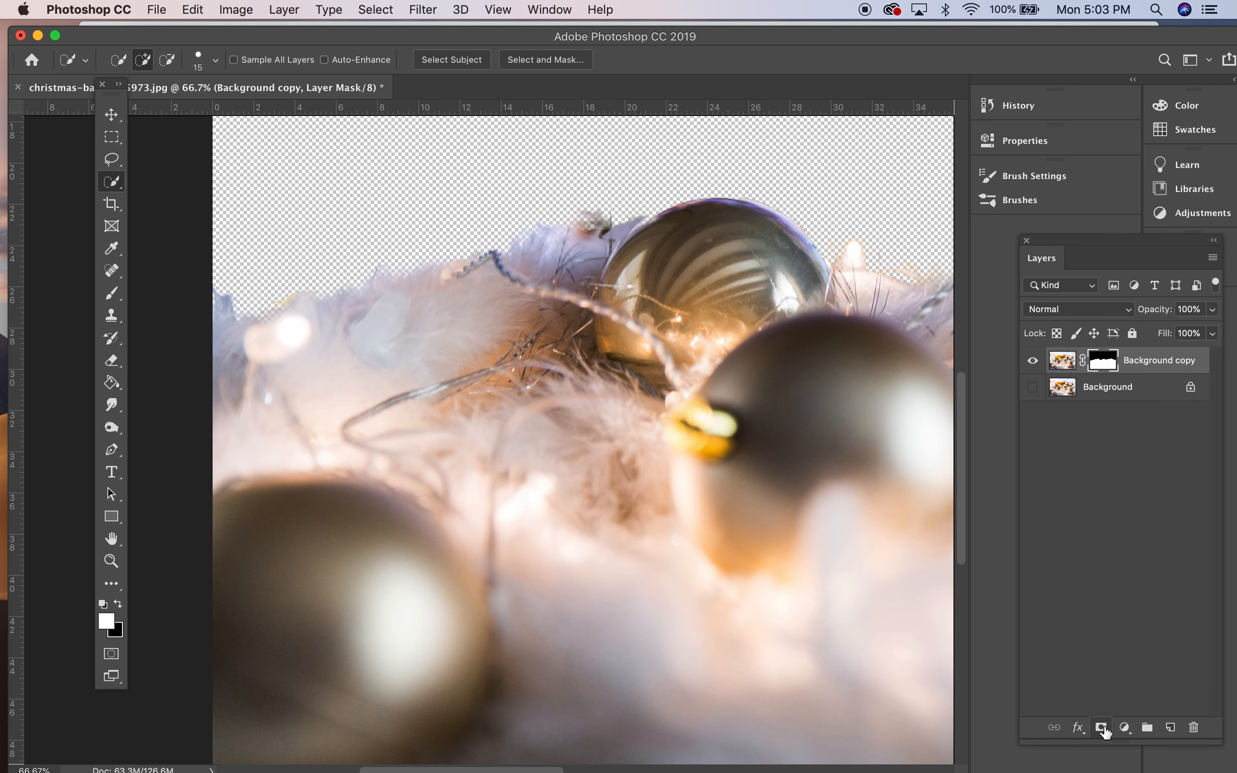
Export the masked ornament image as a PNG with transparency, named christmas-balls-695973.png, in the GRAPHIC folder
scroll(1102, 728, "up", 4)
scroll(1102, 728, "left", 9)
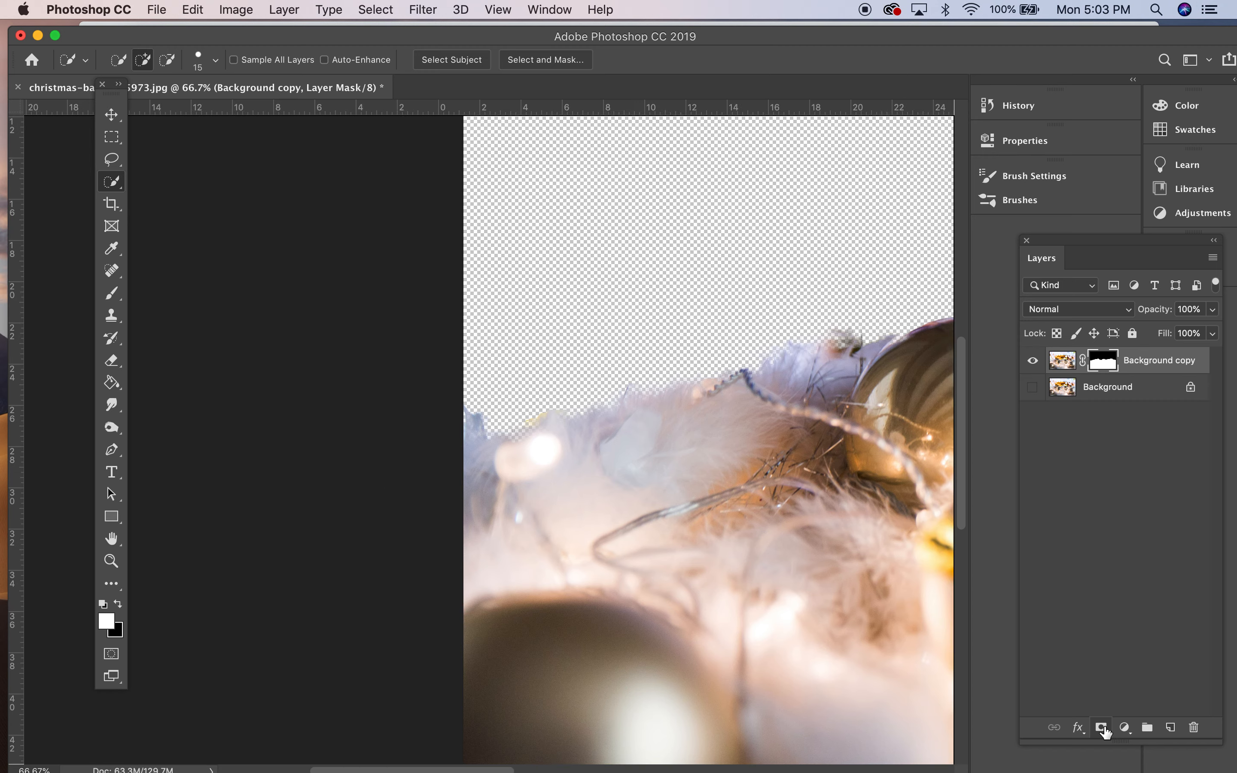
scroll(1103, 728, "right", 10)
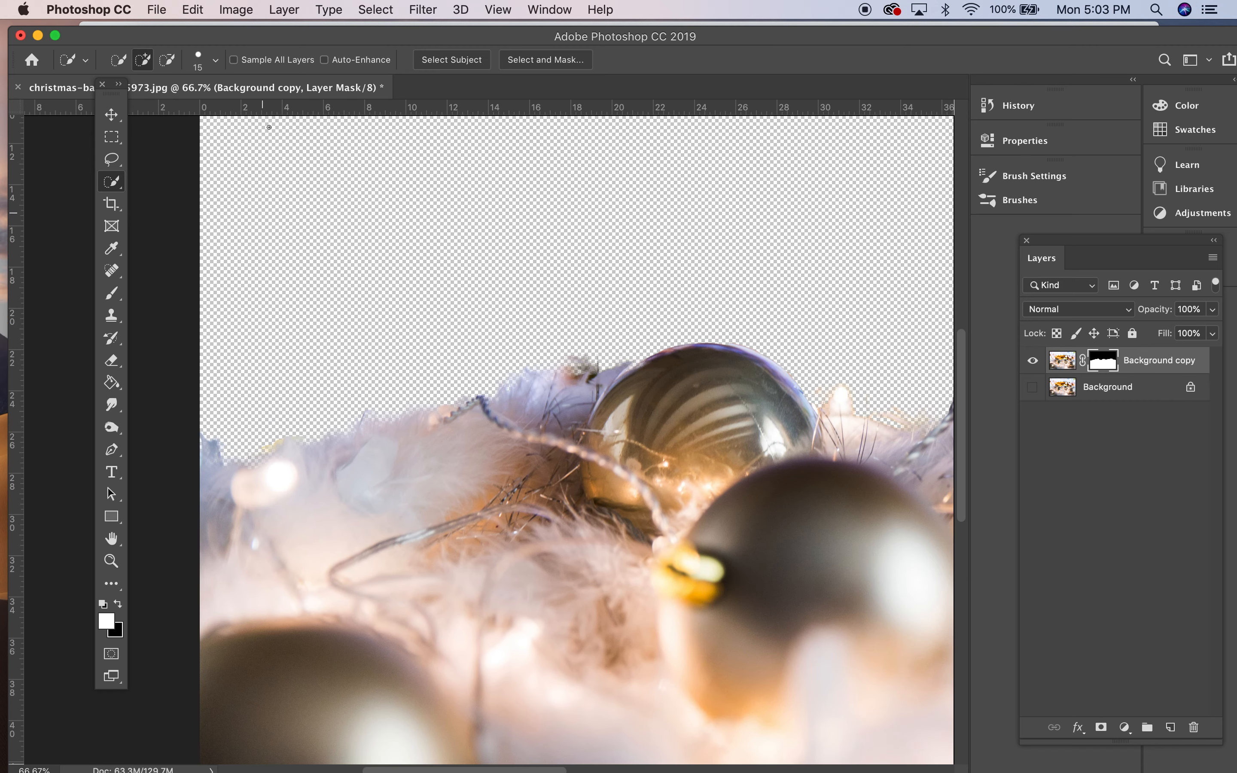
left_click(159, 9)
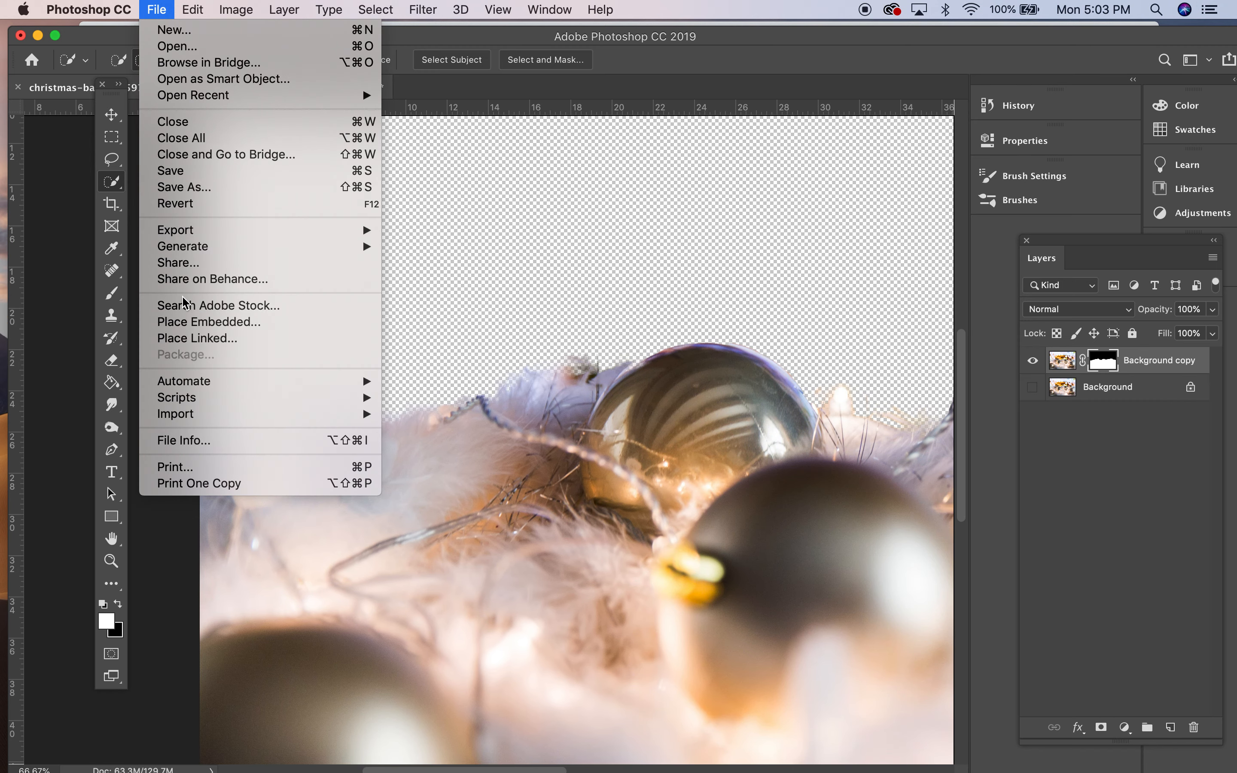
mouse_move(199, 231)
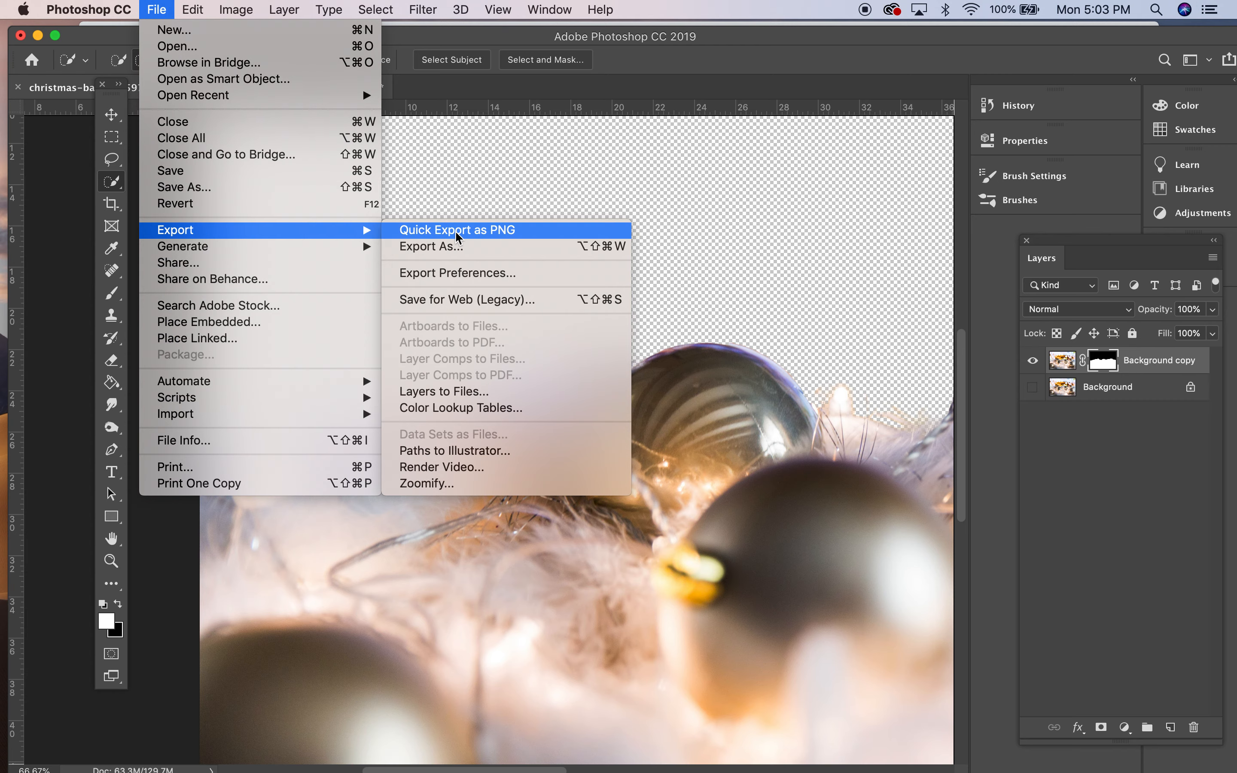
left_click(460, 247)
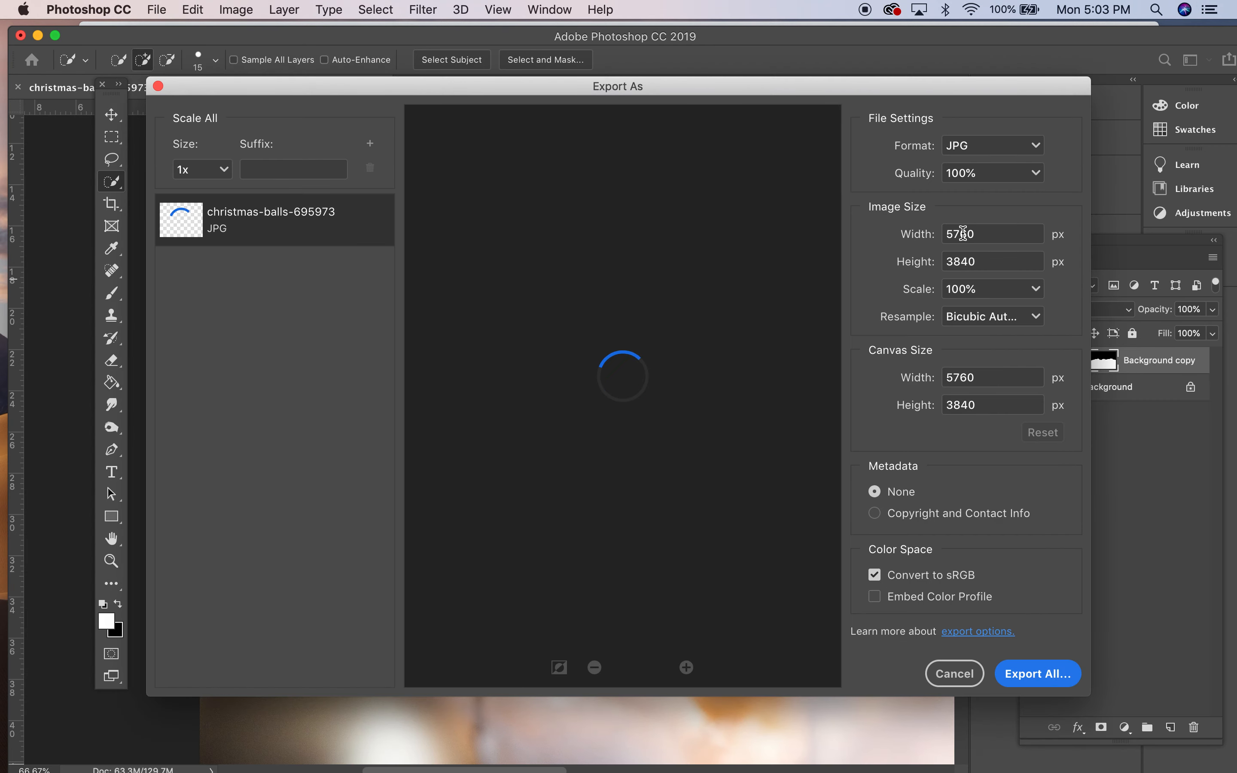
left_click(986, 148)
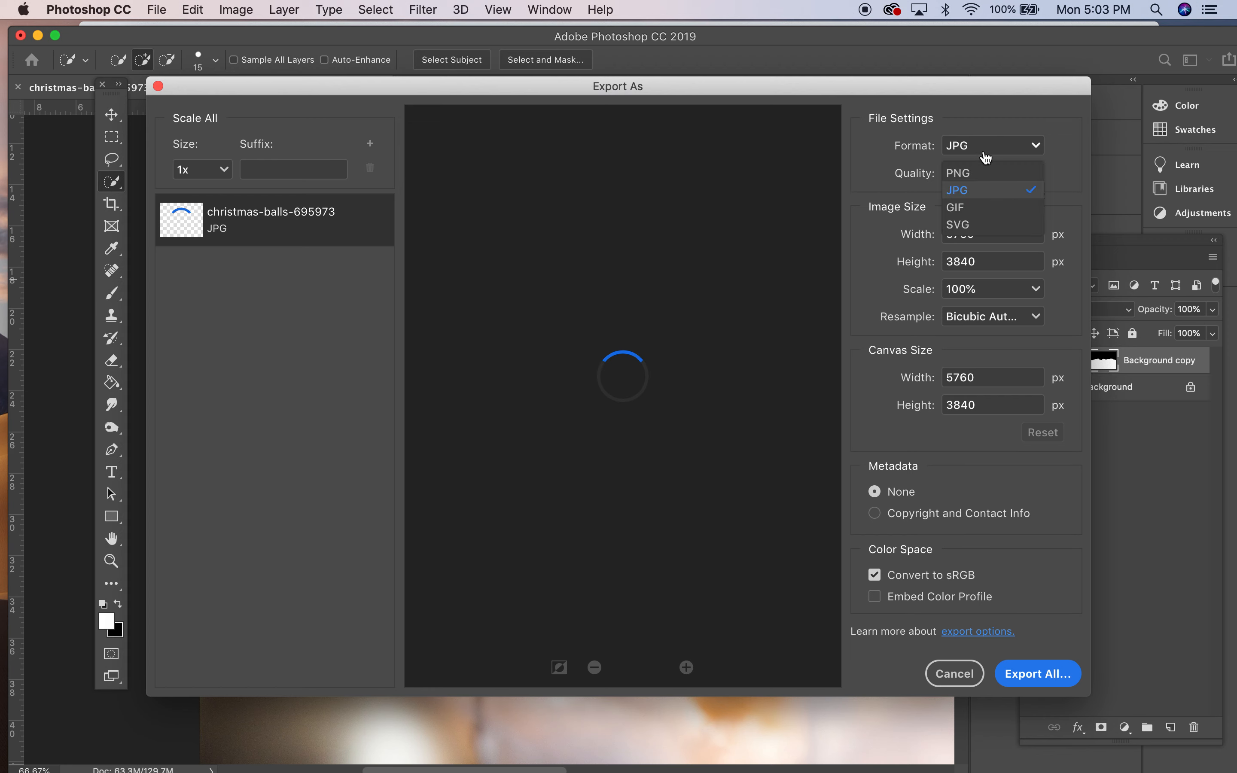
left_click(977, 175)
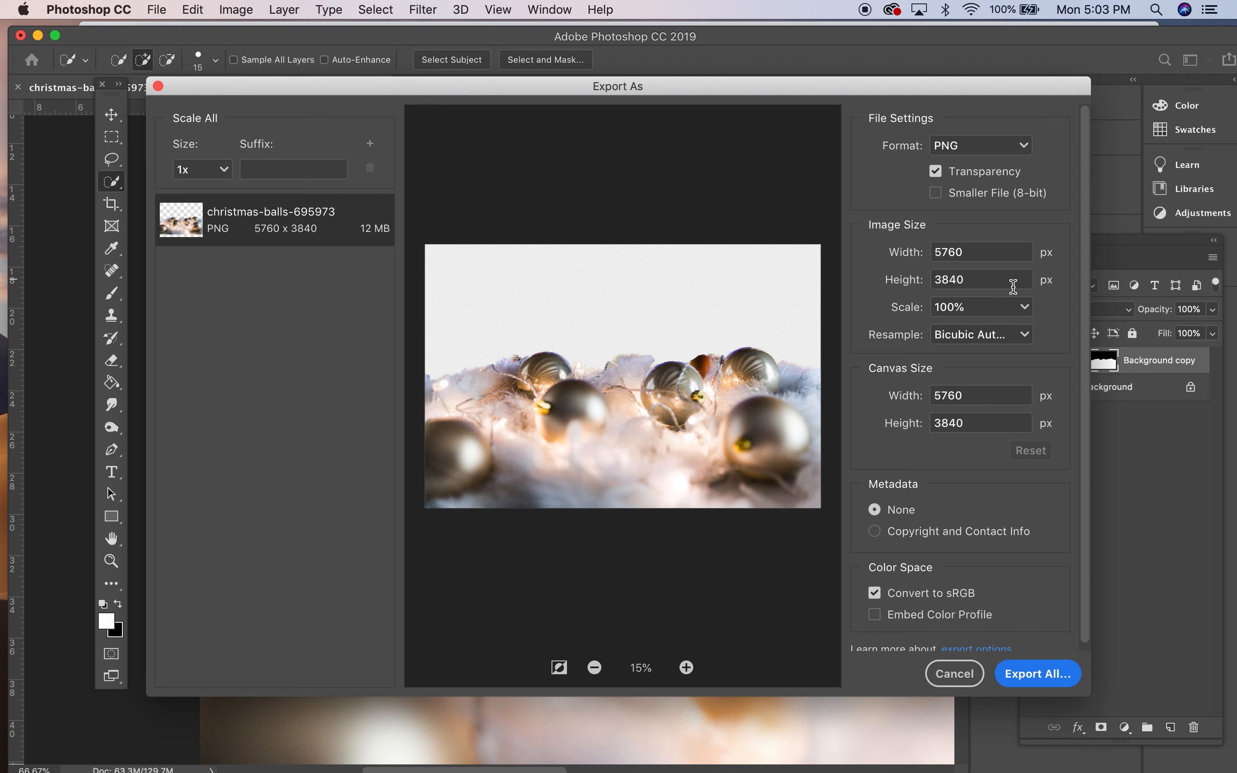
left_click(1038, 681)
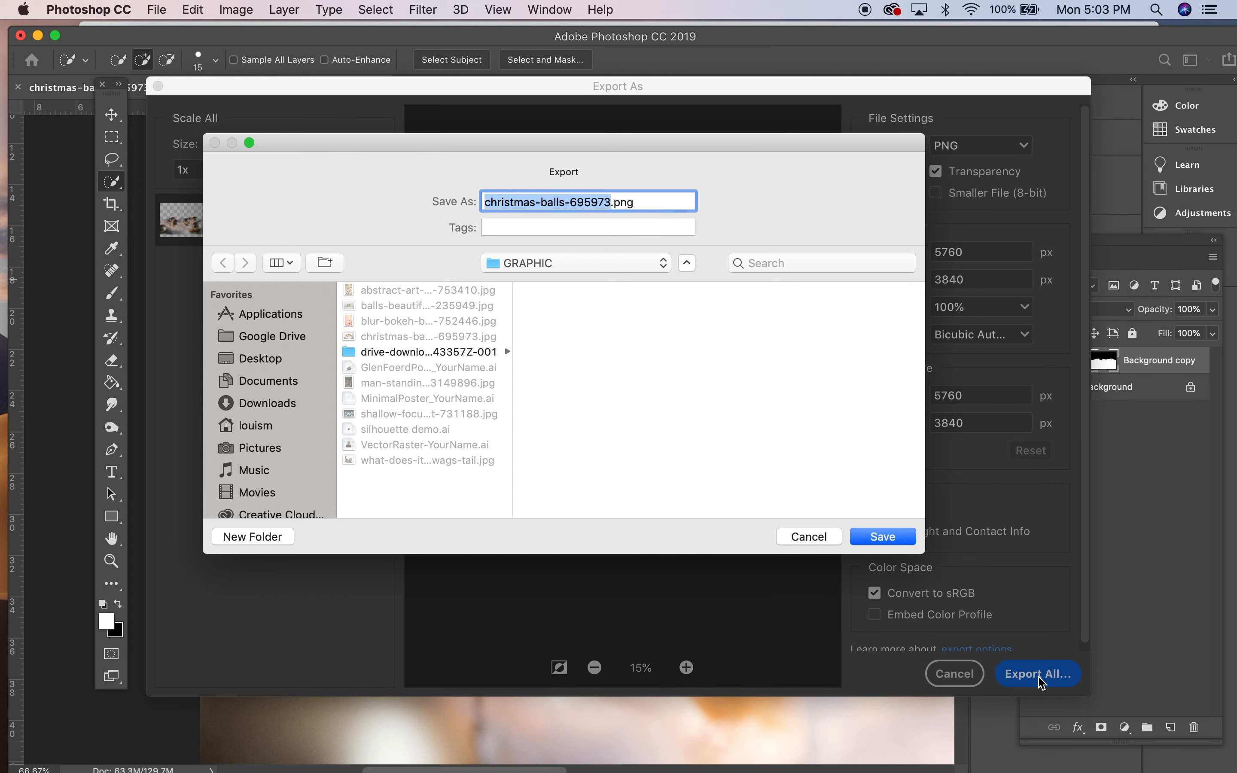
left_click(895, 544)
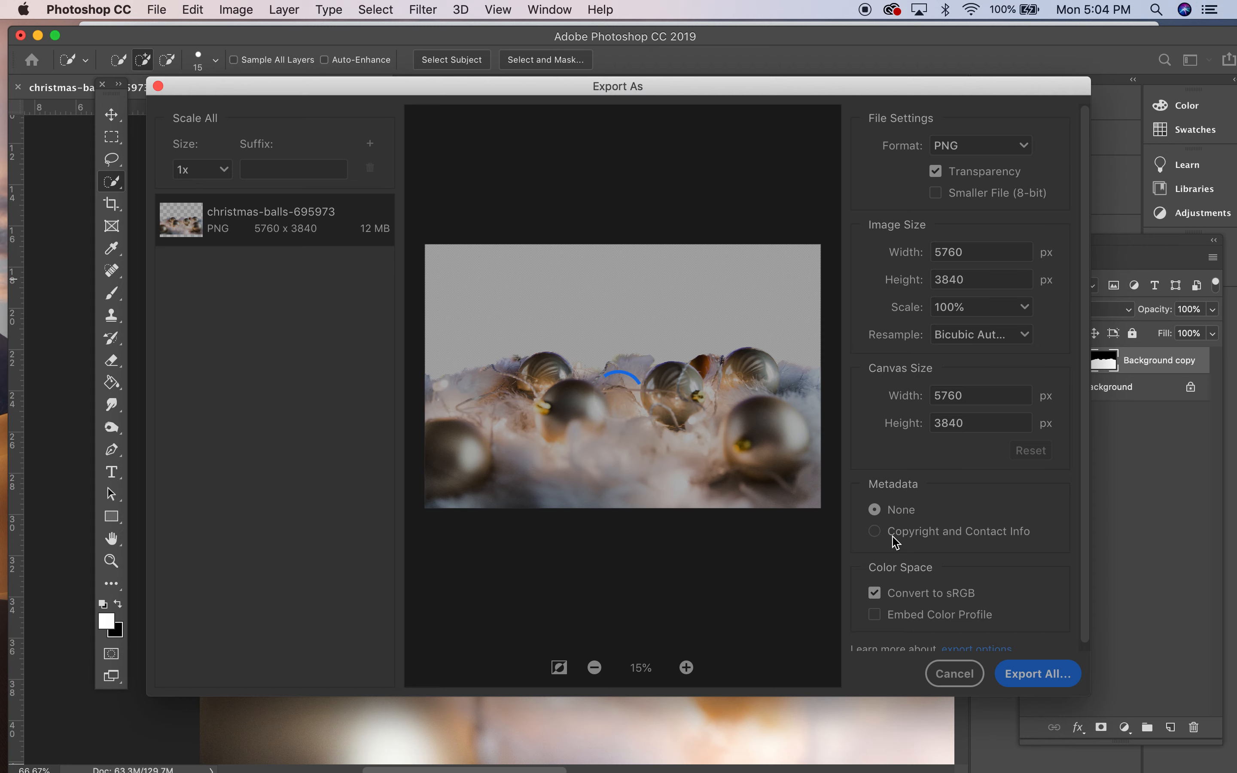
Quit Photoshop without saving the changes to christmas-balls-695973.jpg
key("Escape")
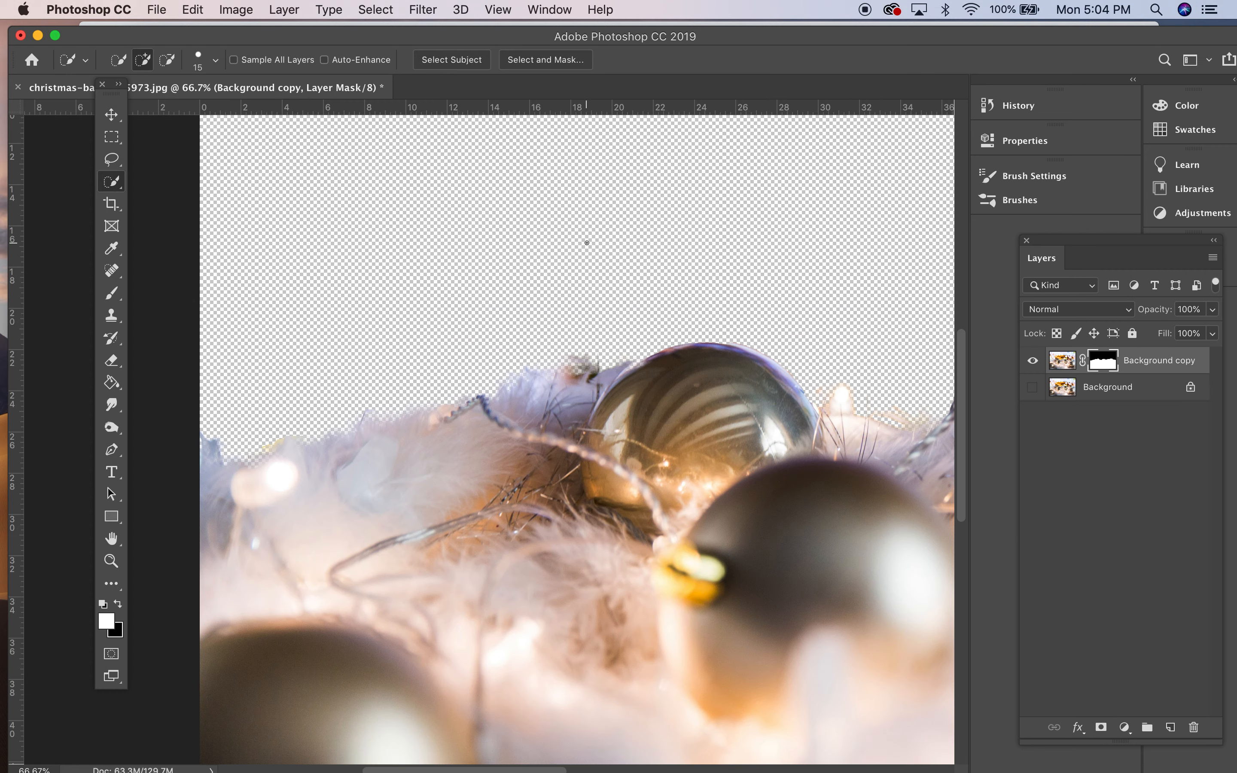
key("super+q")
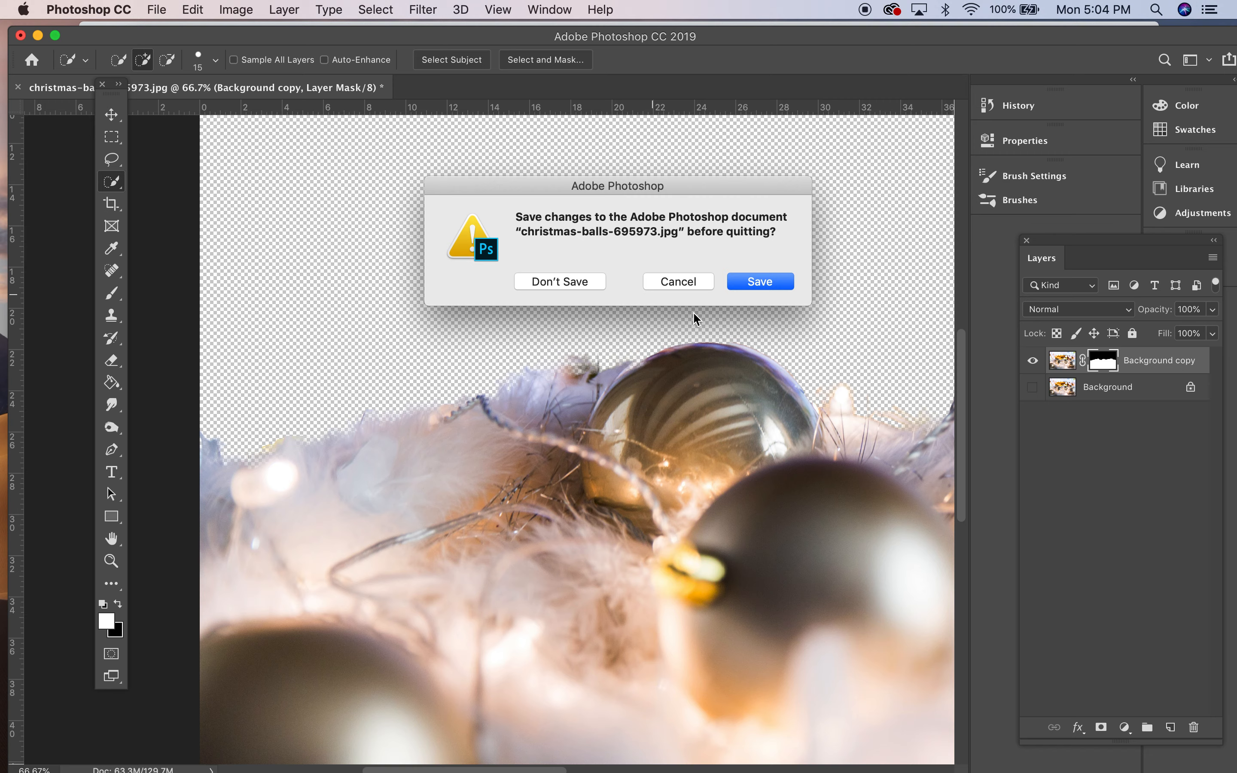
left_click(581, 280)
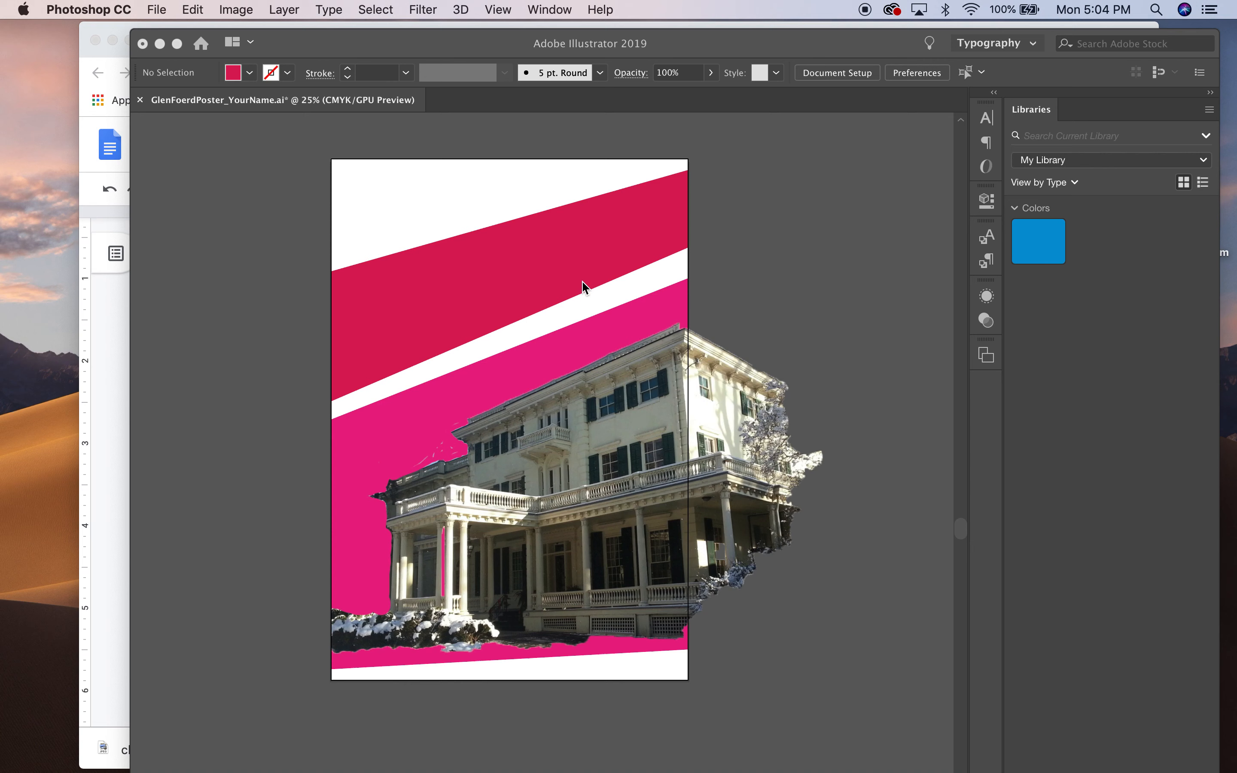
Move the Illustrator and browser windows aside and bring the Finder window with the GRAPHIC folder to the front
left_click_drag(406, 38, 136, 68)
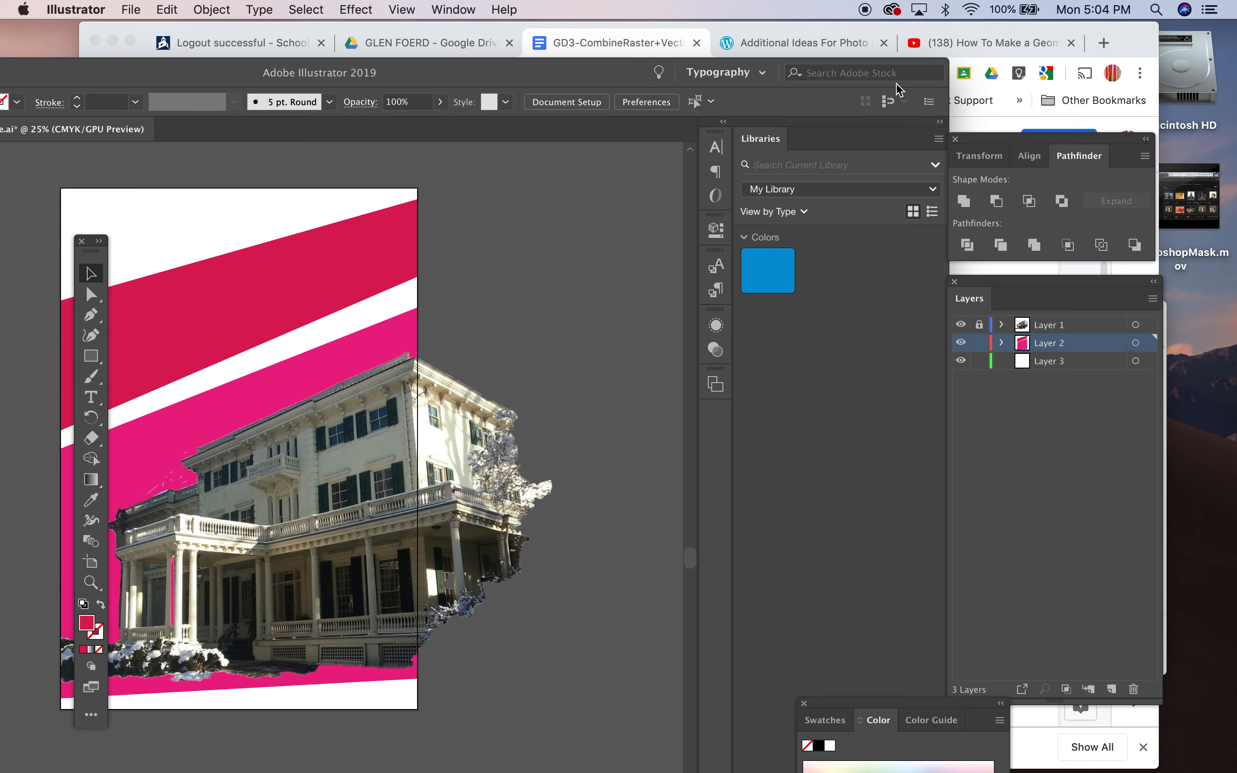
left_click(1044, 30)
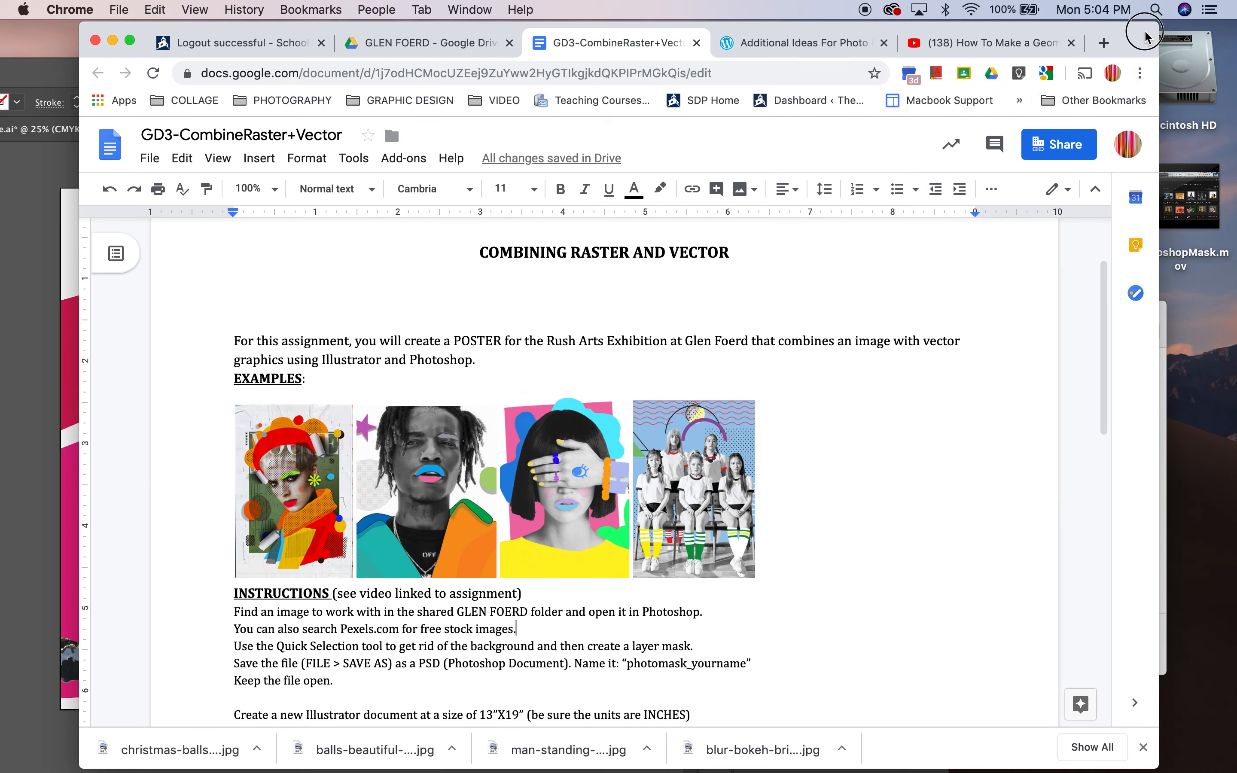
left_click_drag(1145, 37, 841, 533)
left_click(1071, 320)
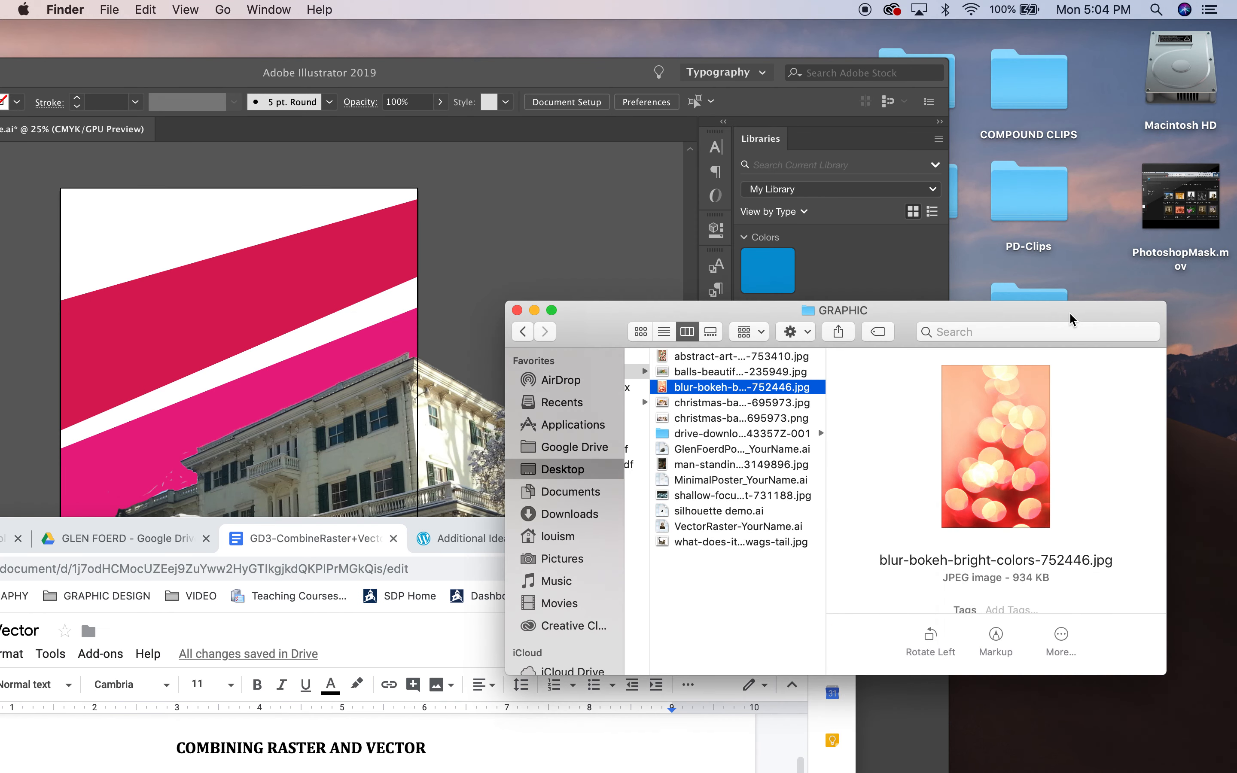
Place christmas-balls-695973.png from the GRAPHIC folder into the Illustrator poster on Layer 2 and move the Finder window out of the way
left_click(664, 408)
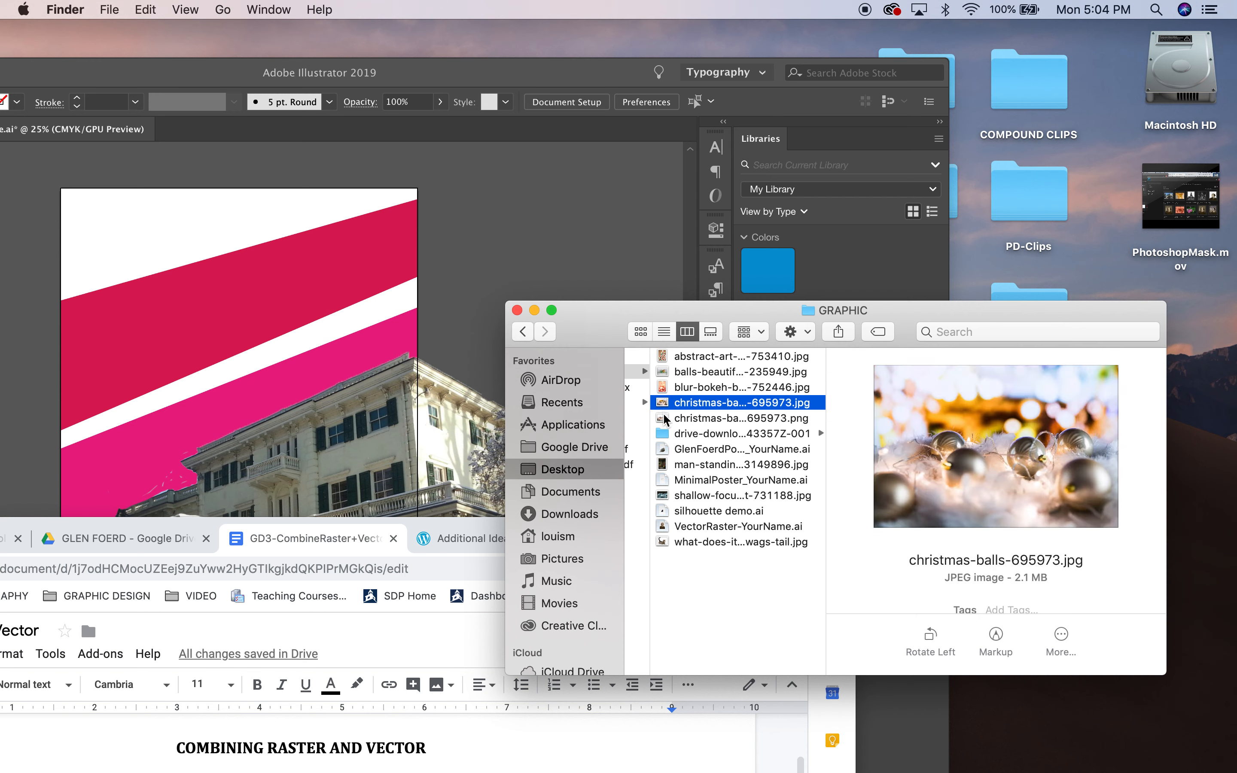
left_click(666, 419)
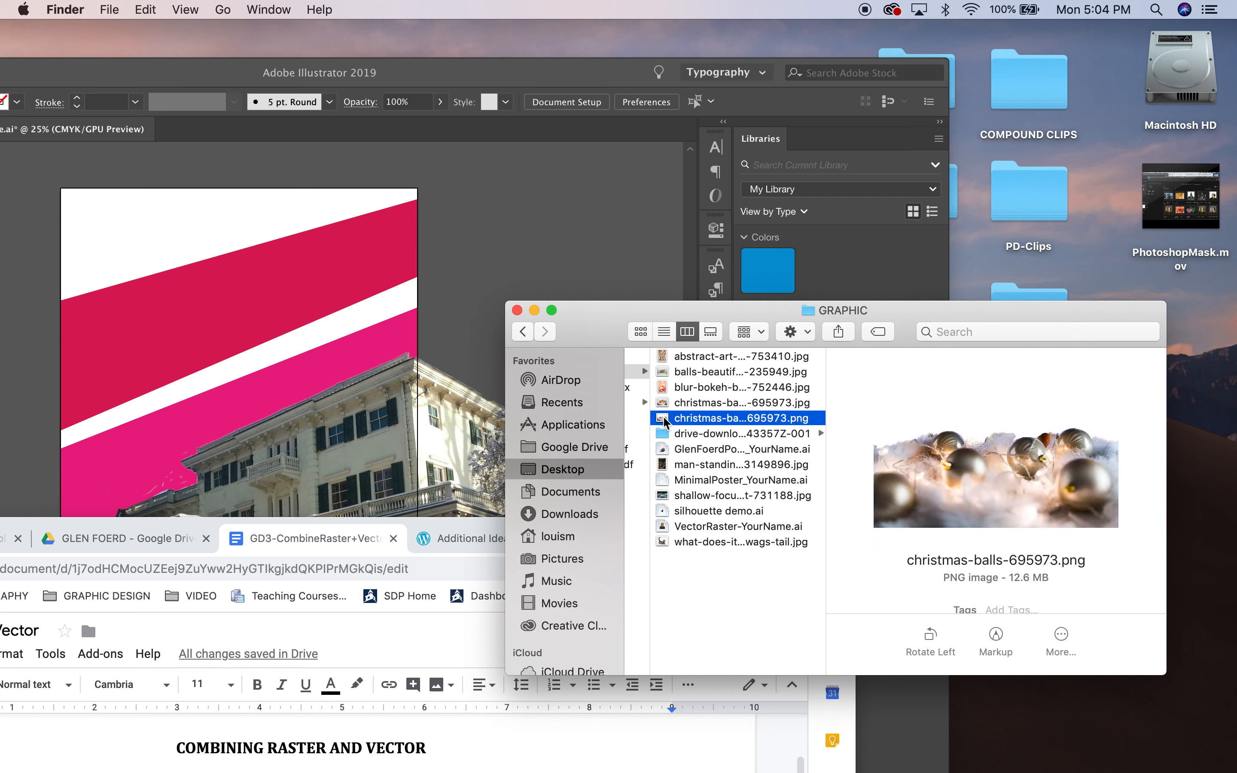
left_click_drag(663, 417, 286, 368)
left_click_drag(715, 424, 267, 364)
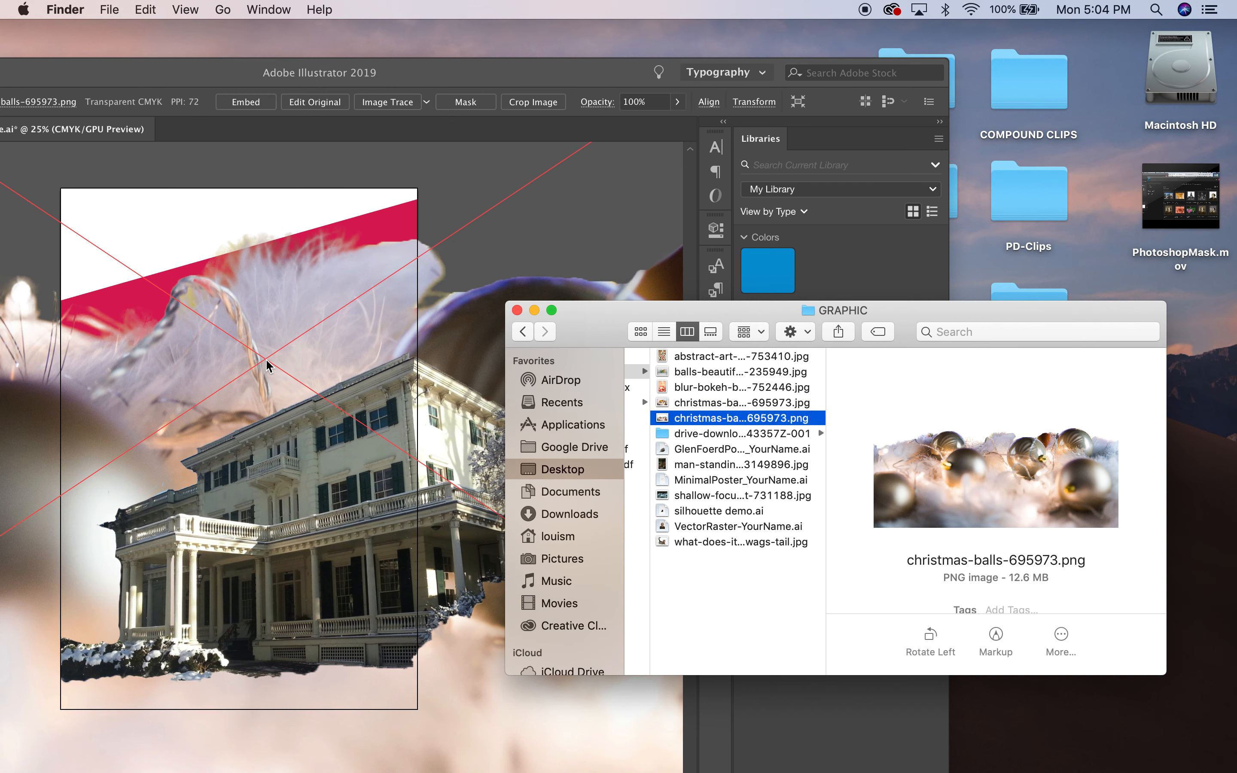
left_click_drag(588, 338, 930, 298)
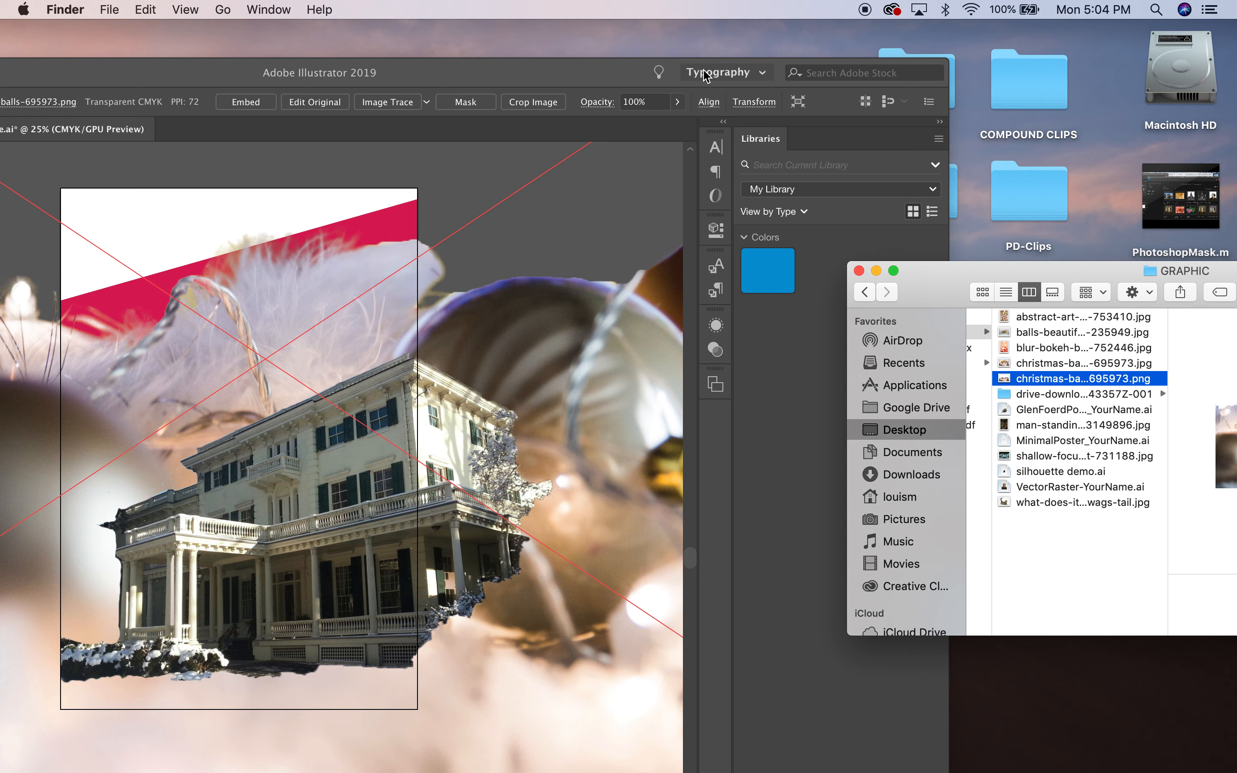
Scale the placed ornament image down proportionally to about the poster's width and position it across the artboard's bottom edge
left_click(599, 83)
key("super+minus")
key("super+minus")
key("super+minus")
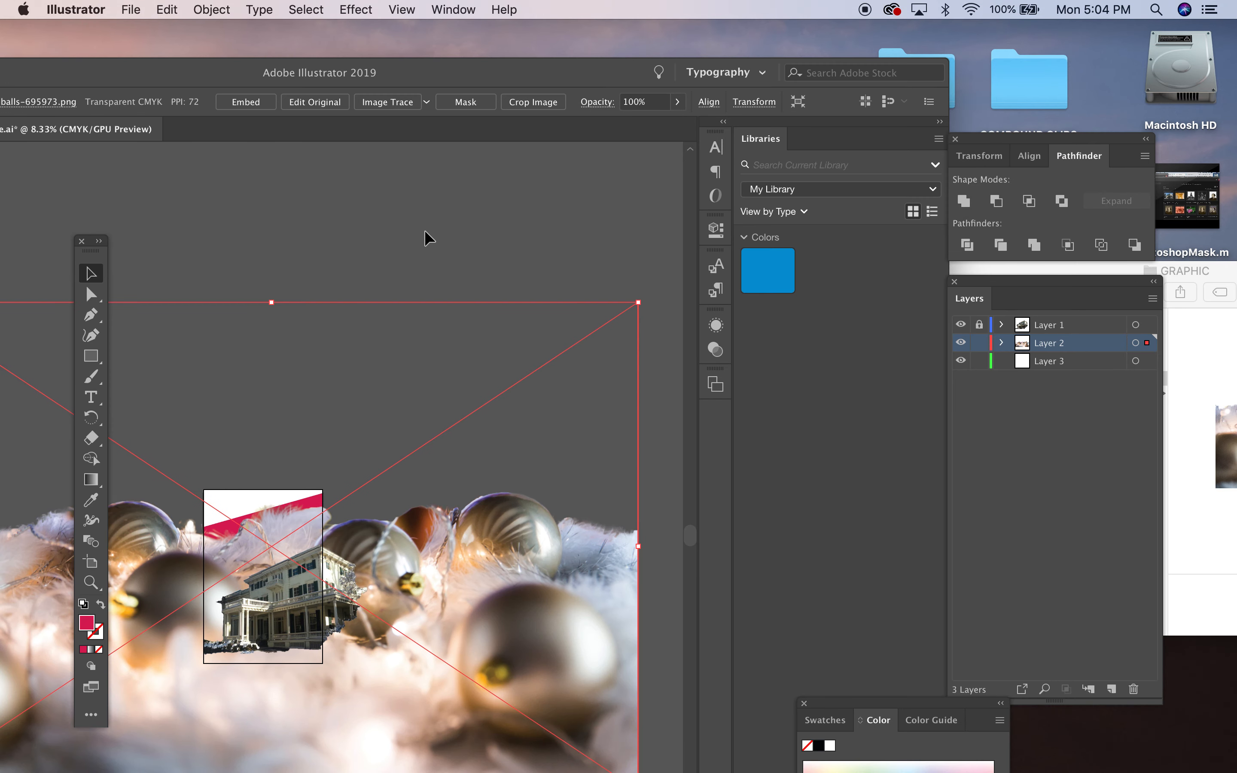
left_click_drag(514, 67, 747, 29)
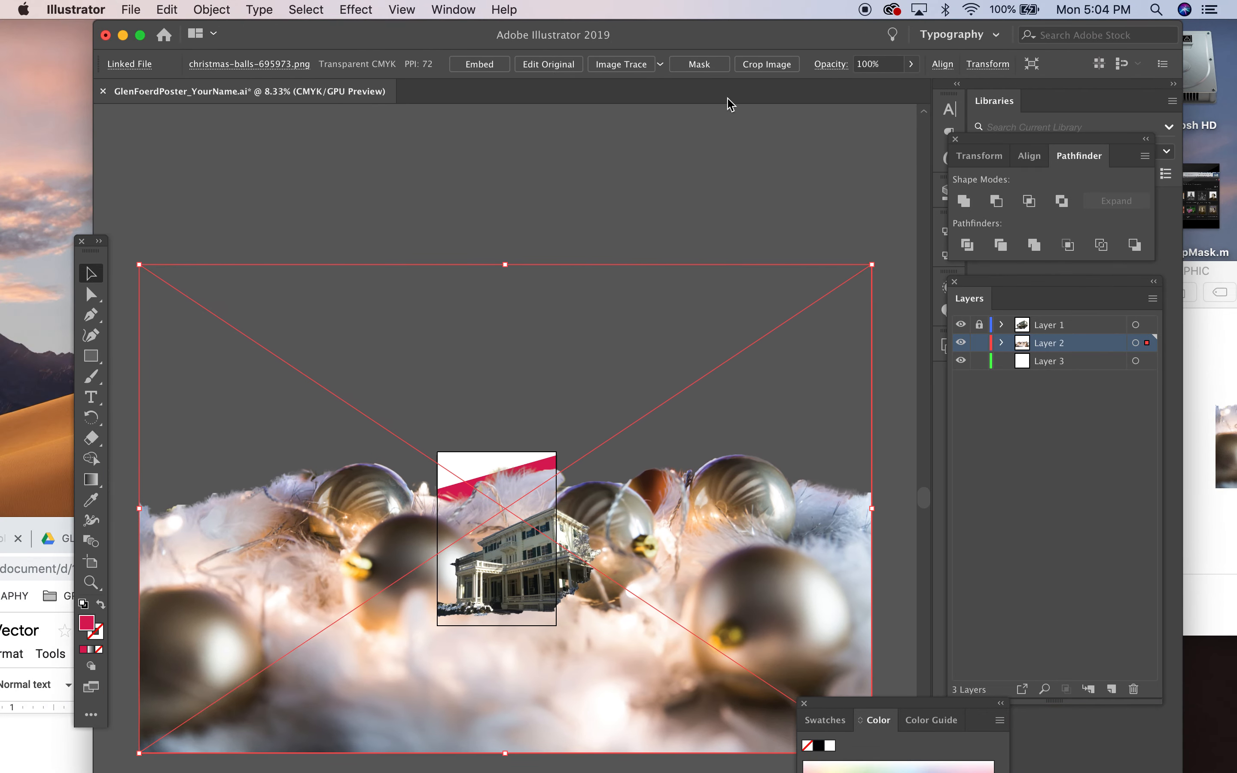
left_click_drag(871, 265, 459, 585)
left_click_drag(371, 628, 337, 646)
left_click_drag(223, 708, 510, 623)
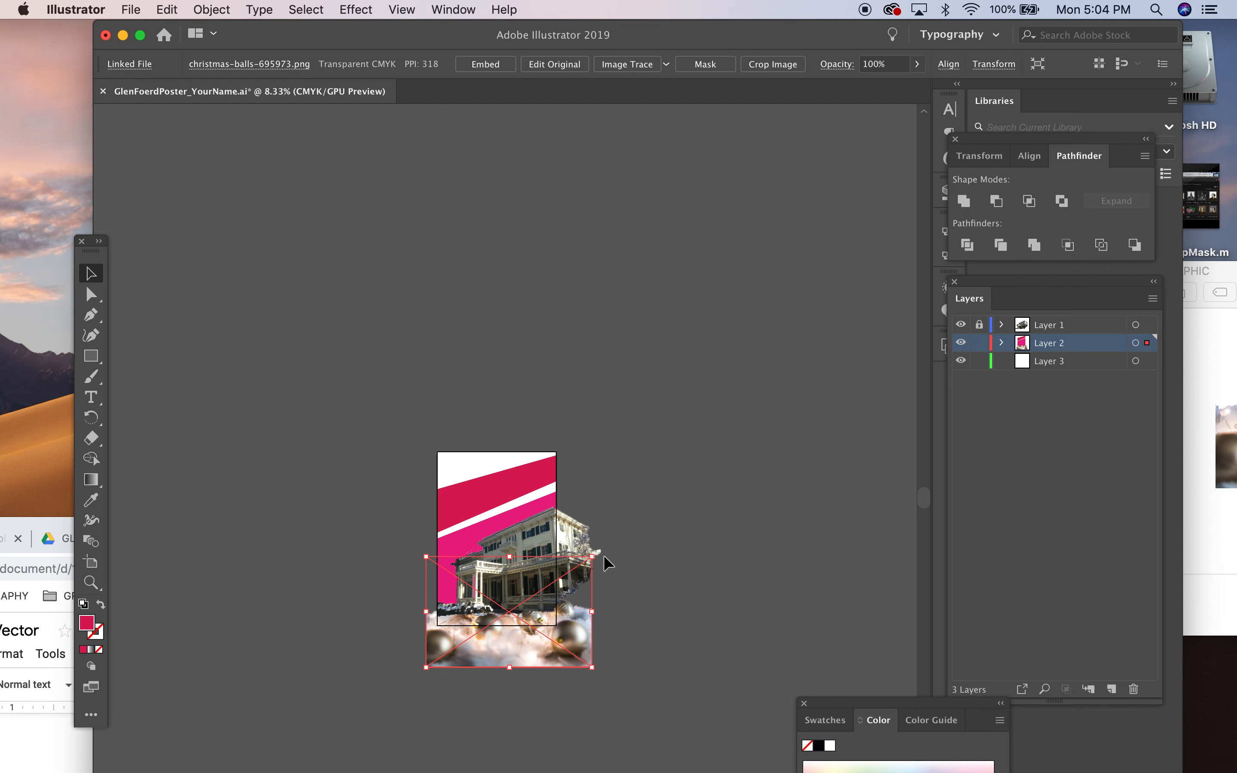
left_click_drag(592, 557, 544, 591)
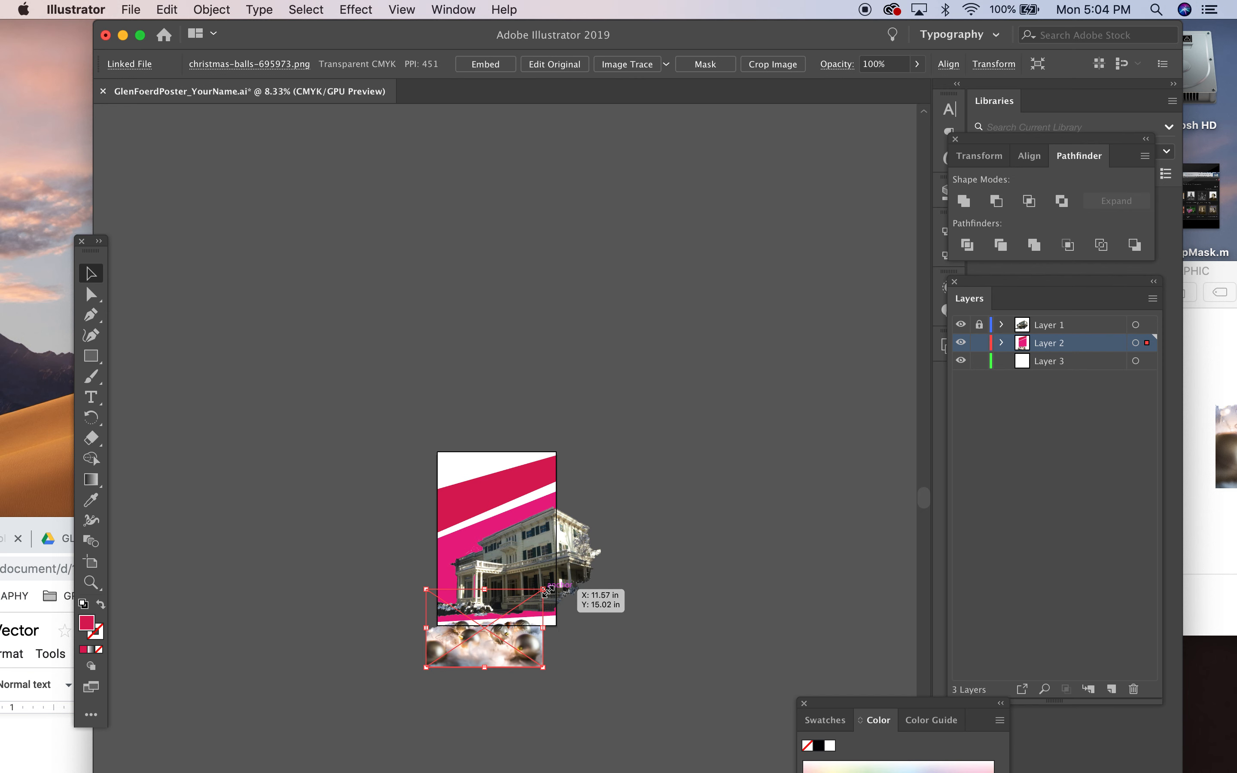
left_click_drag(503, 637, 515, 633)
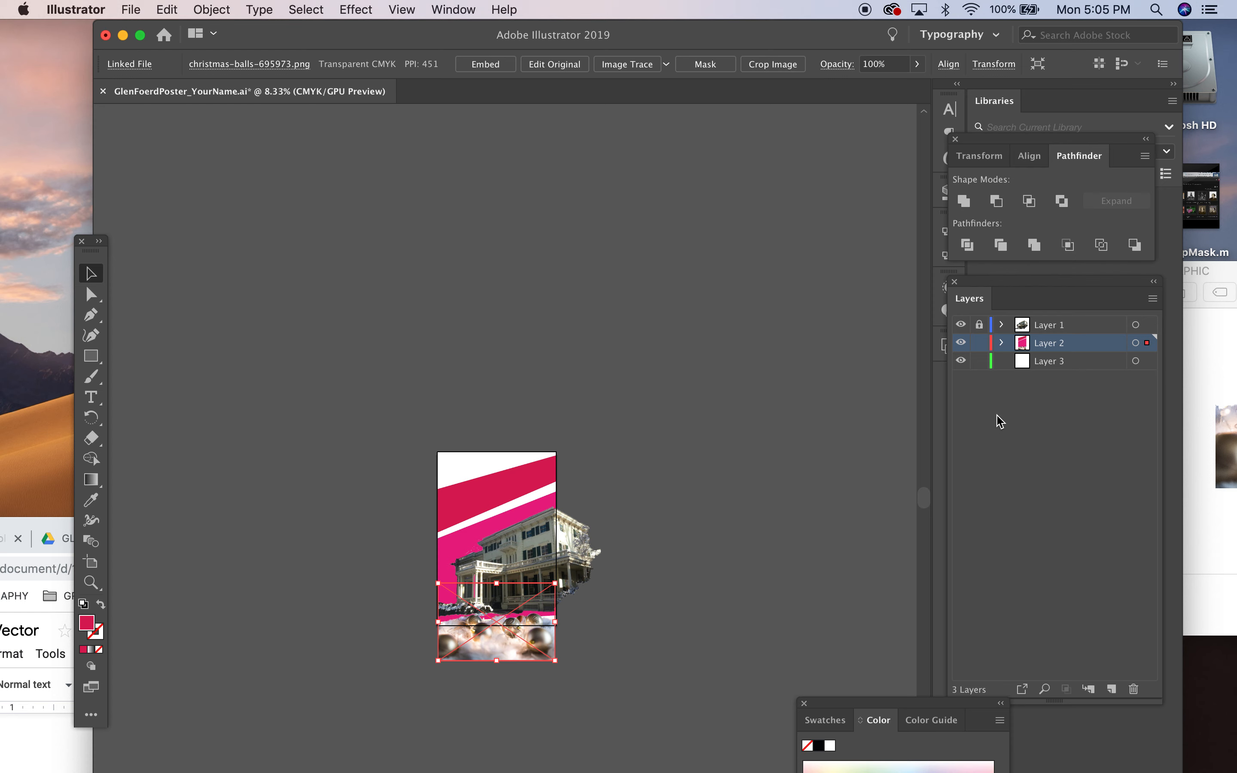
Move the ornament image slightly up and left so its fur meets the base of the mansion
key("super+equal")
key("super+equal")
key("super+equal")
key("super+equal")
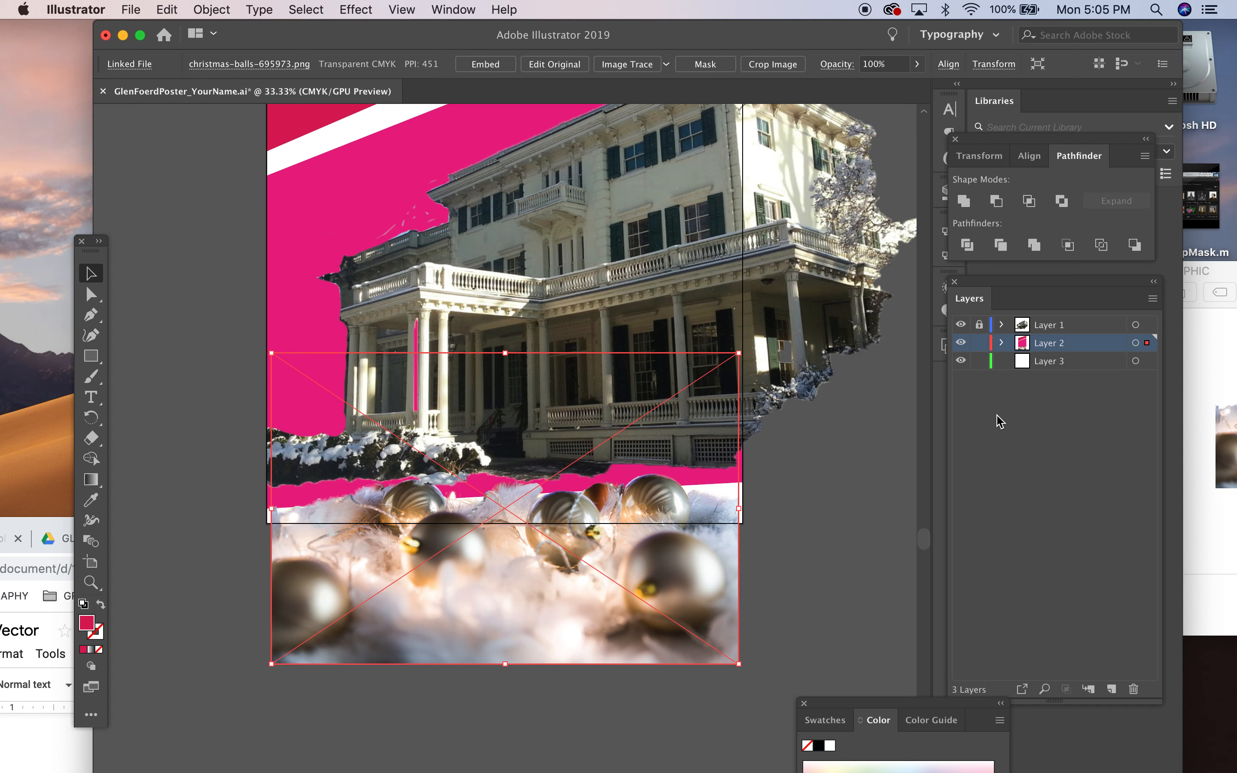
mouse_move(527, 521)
left_mouse_down()
mouse_move(537, 513)
mouse_move(511, 511)
left_mouse_up()
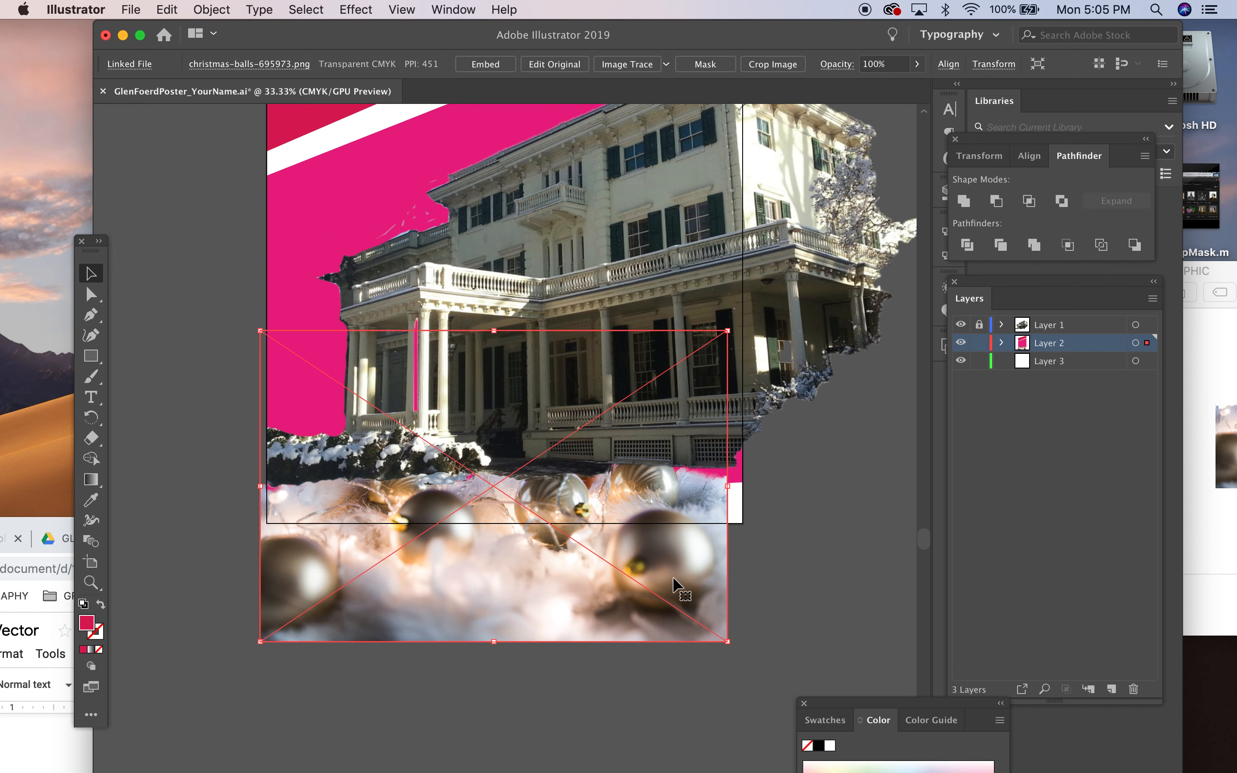
Cut the ornament image from Layer 2 and paste it onto a new layer above the mansion's Layer 1
key("Delete")
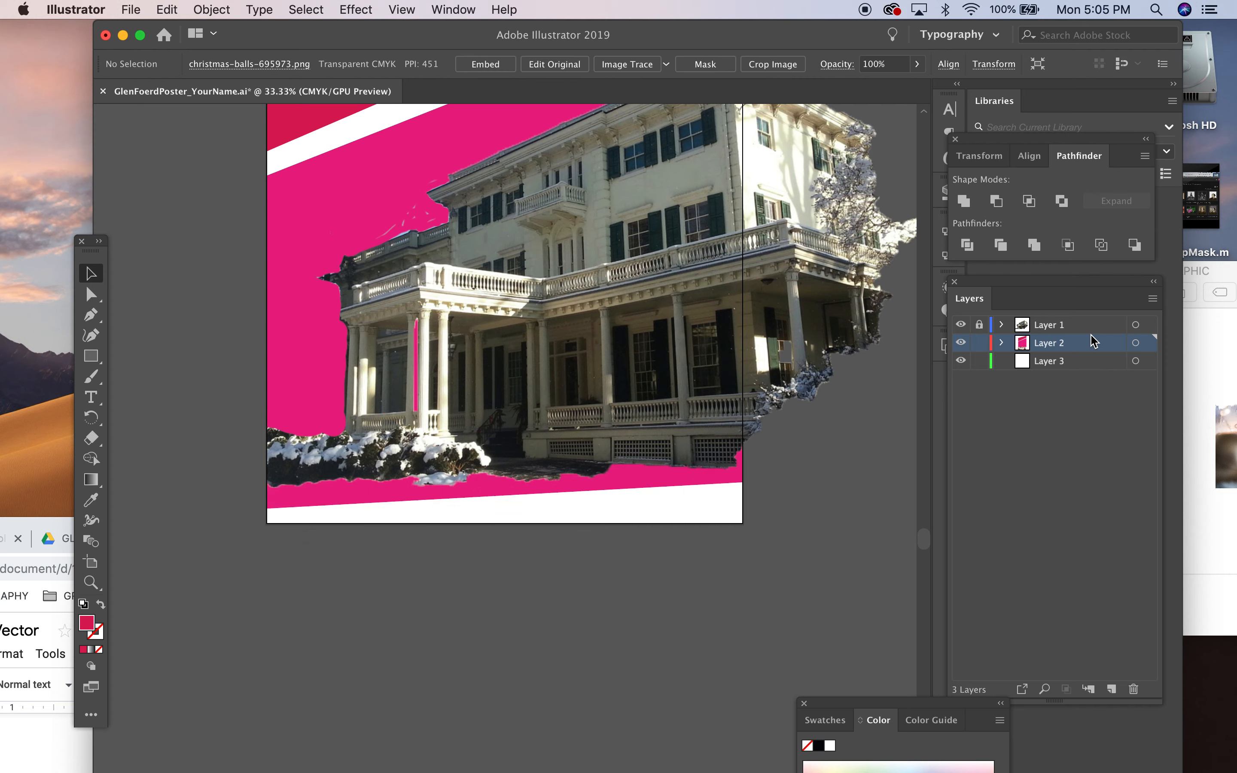
left_click(1110, 689)
left_click_drag(1064, 338, 1067, 323)
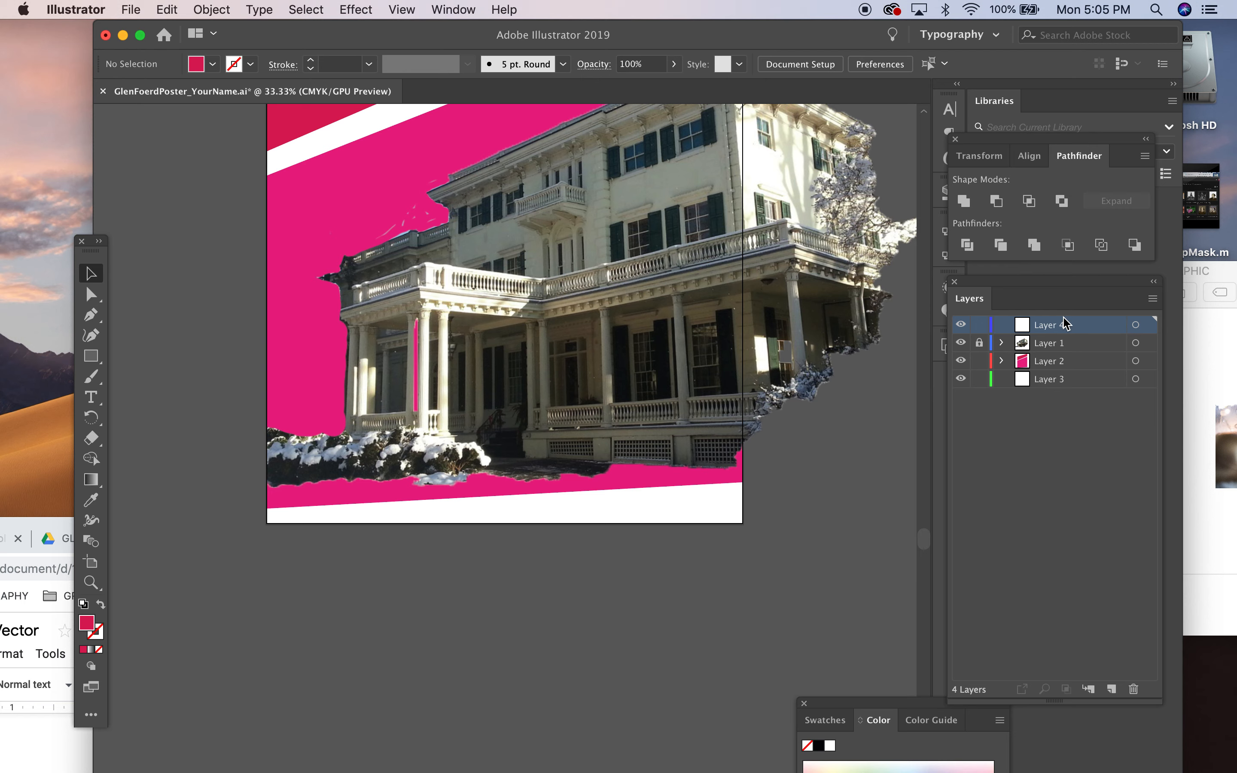
key("ctrl+v")
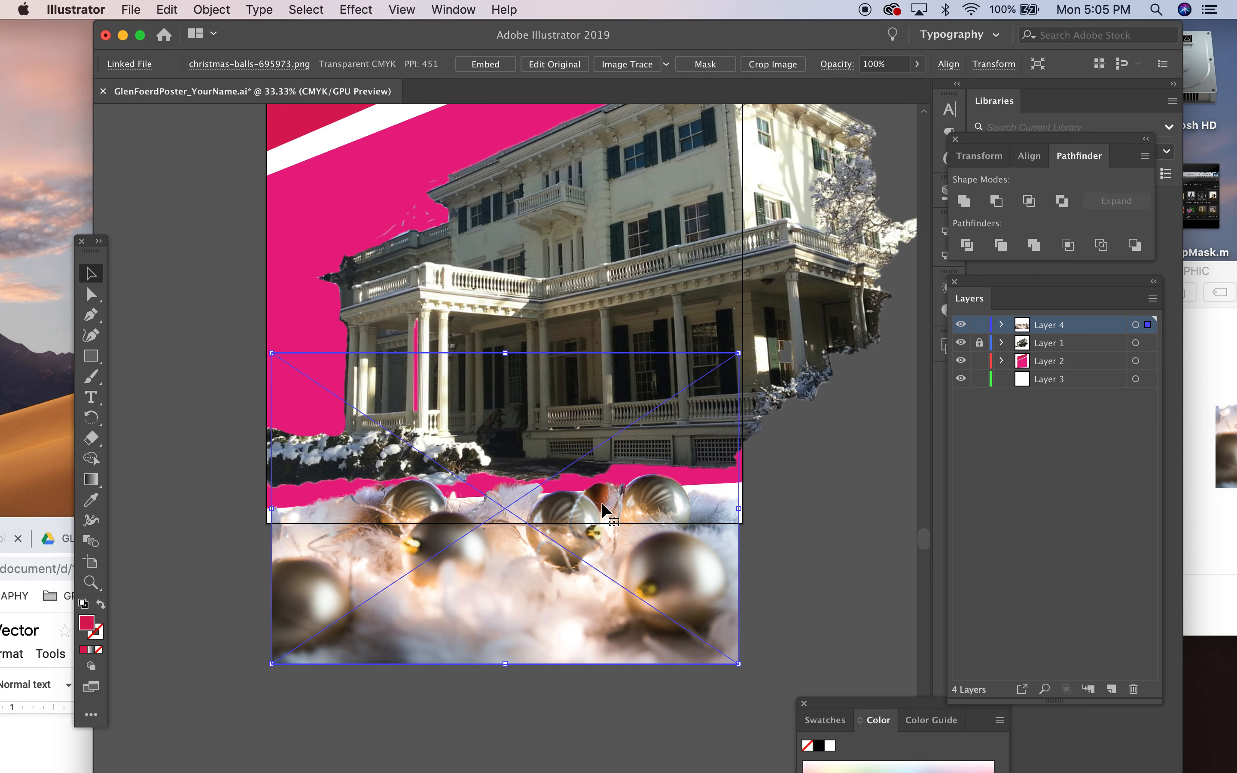
Enlarge the ornament image slightly to the poster's width and reposition it over the mansion's base, leaving it deselected
left_click_drag(543, 552, 543, 519)
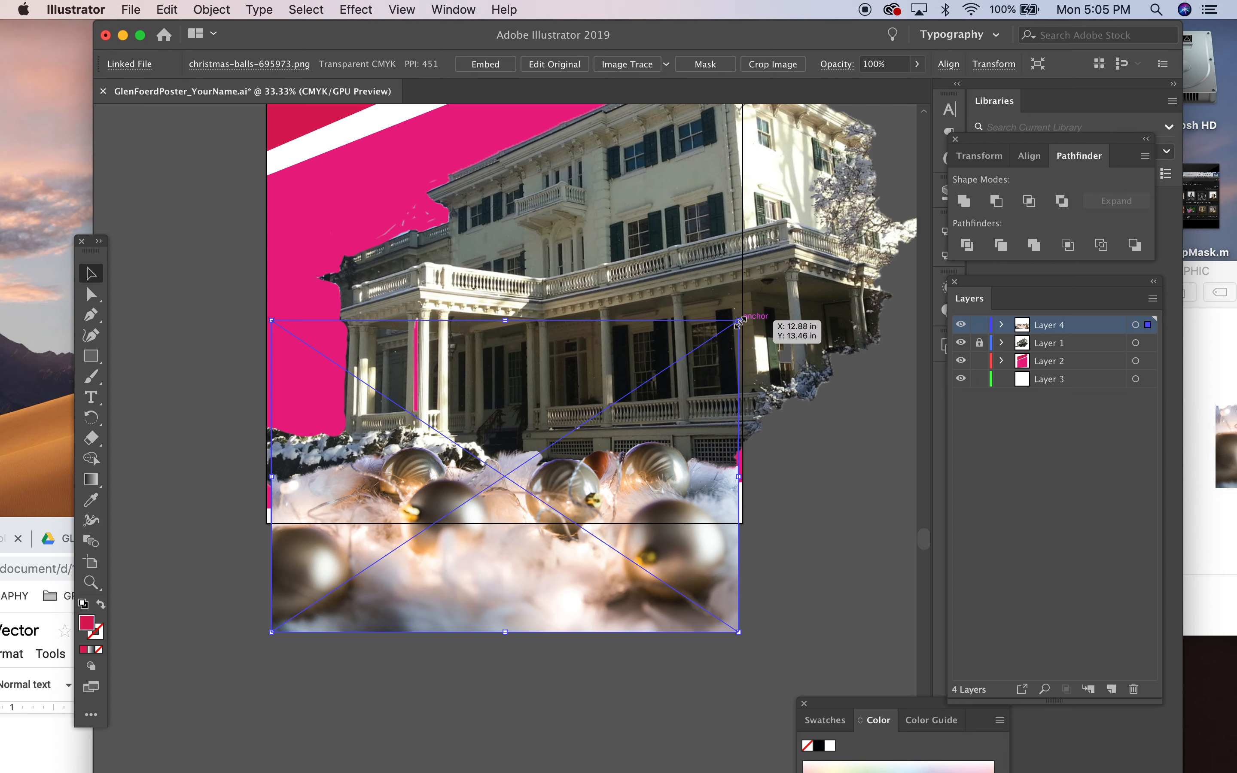
left_click_drag(739, 320, 747, 314)
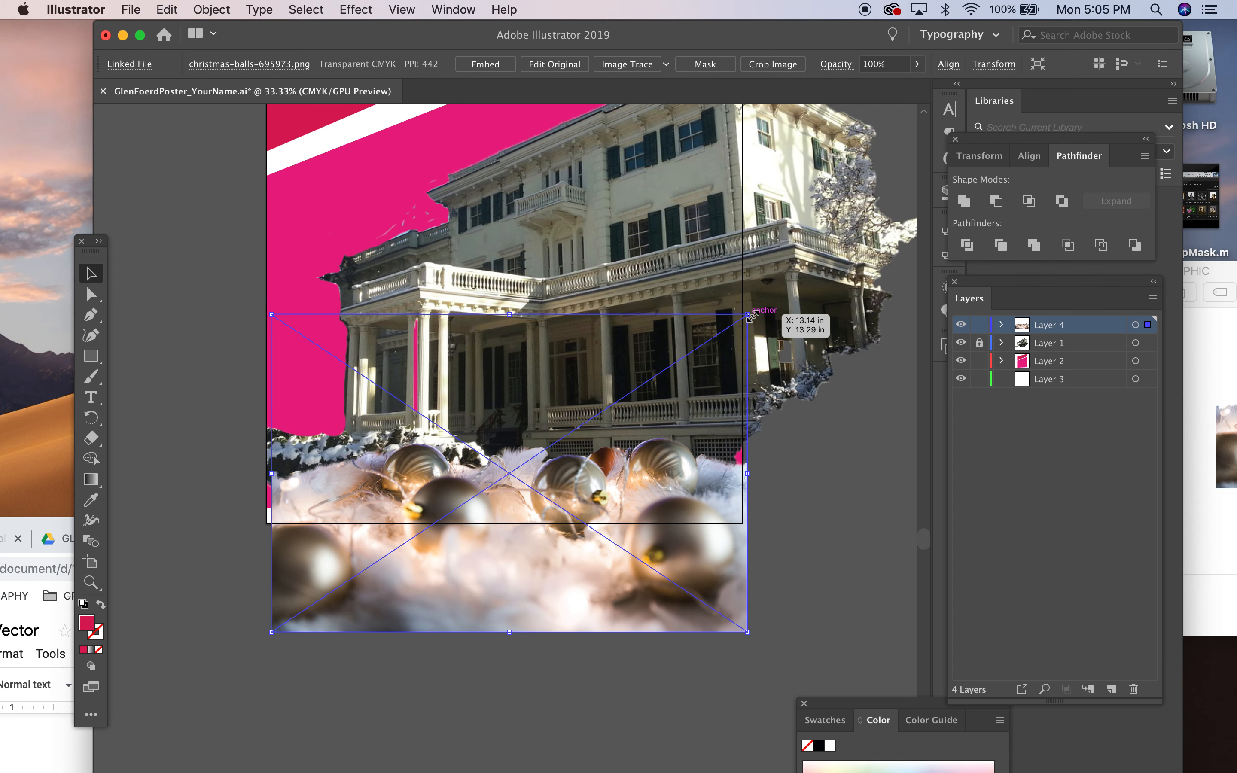
scroll(872, 566, "down", 2)
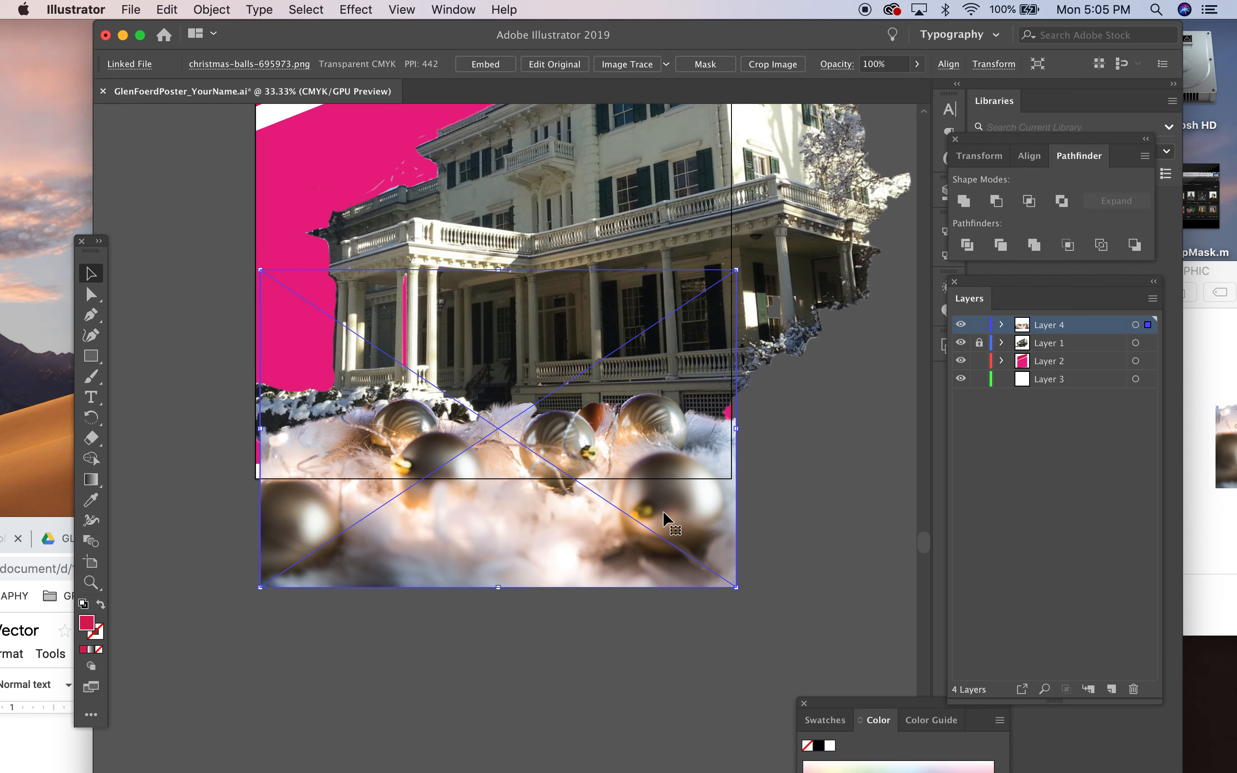
left_click_drag(535, 561, 532, 535)
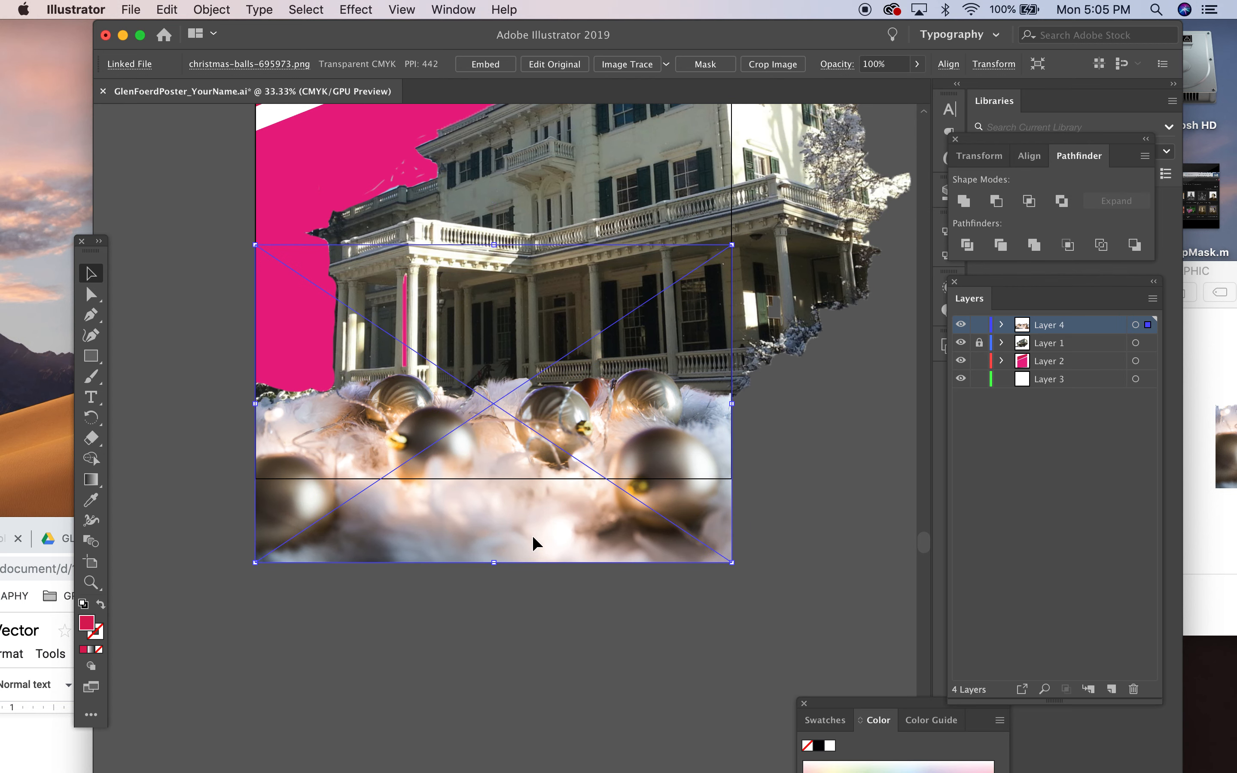
scroll(533, 534, "up", 3)
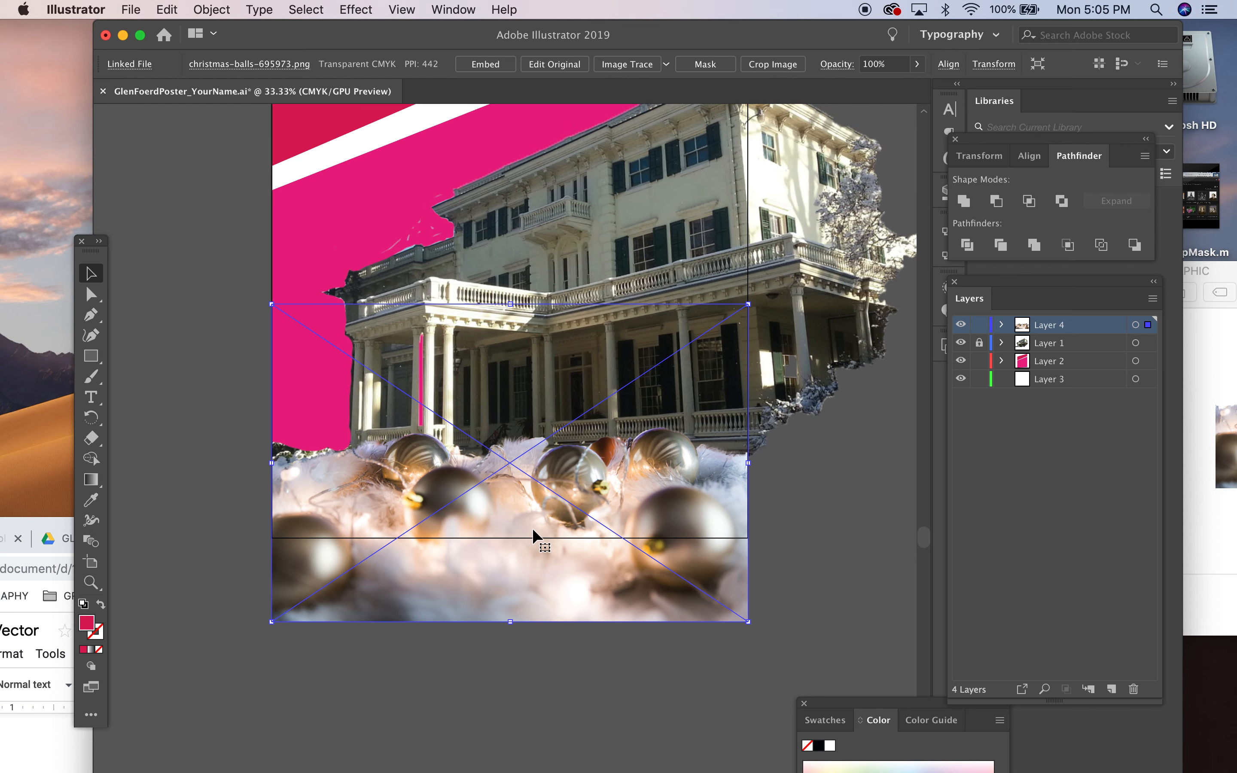
left_click_drag(511, 509, 516, 526)
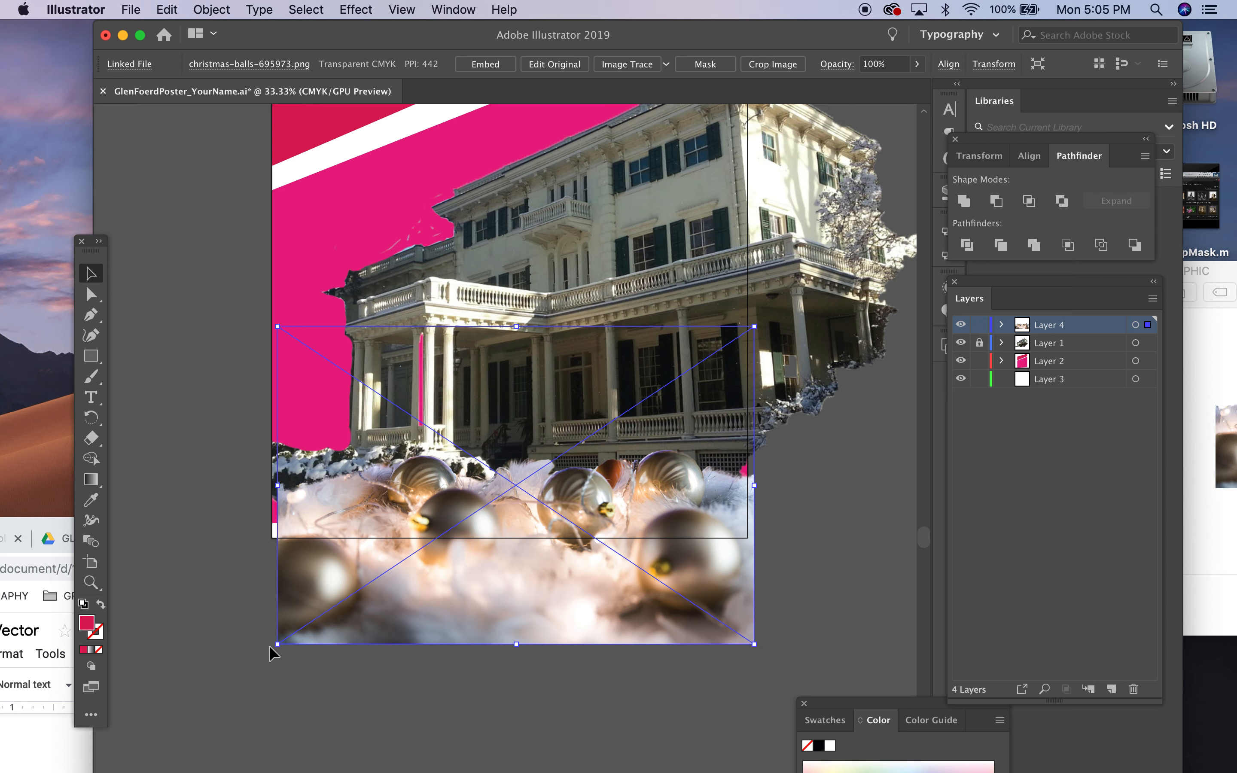
left_click_drag(270, 647, 271, 647)
left_click(189, 617)
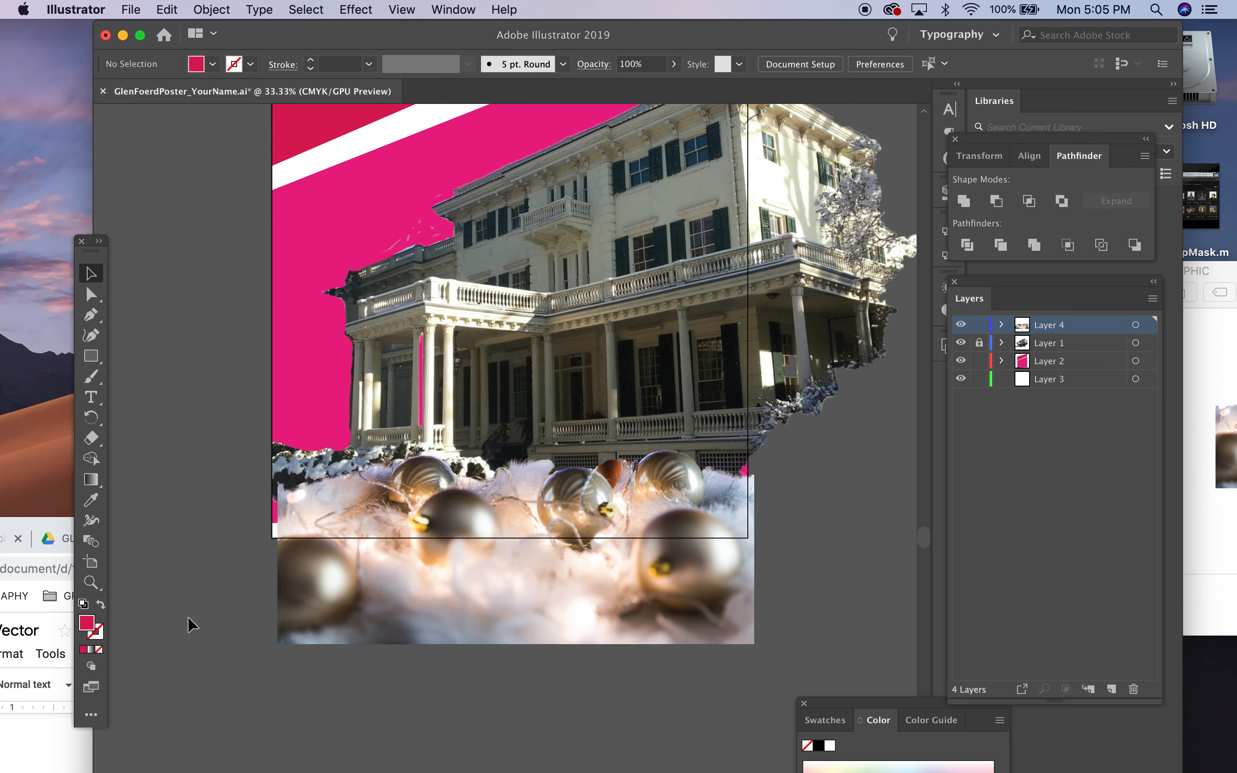
Activate the Paintbrush and add a new layer on top of the ornament image's Layer 4
left_click(91, 378)
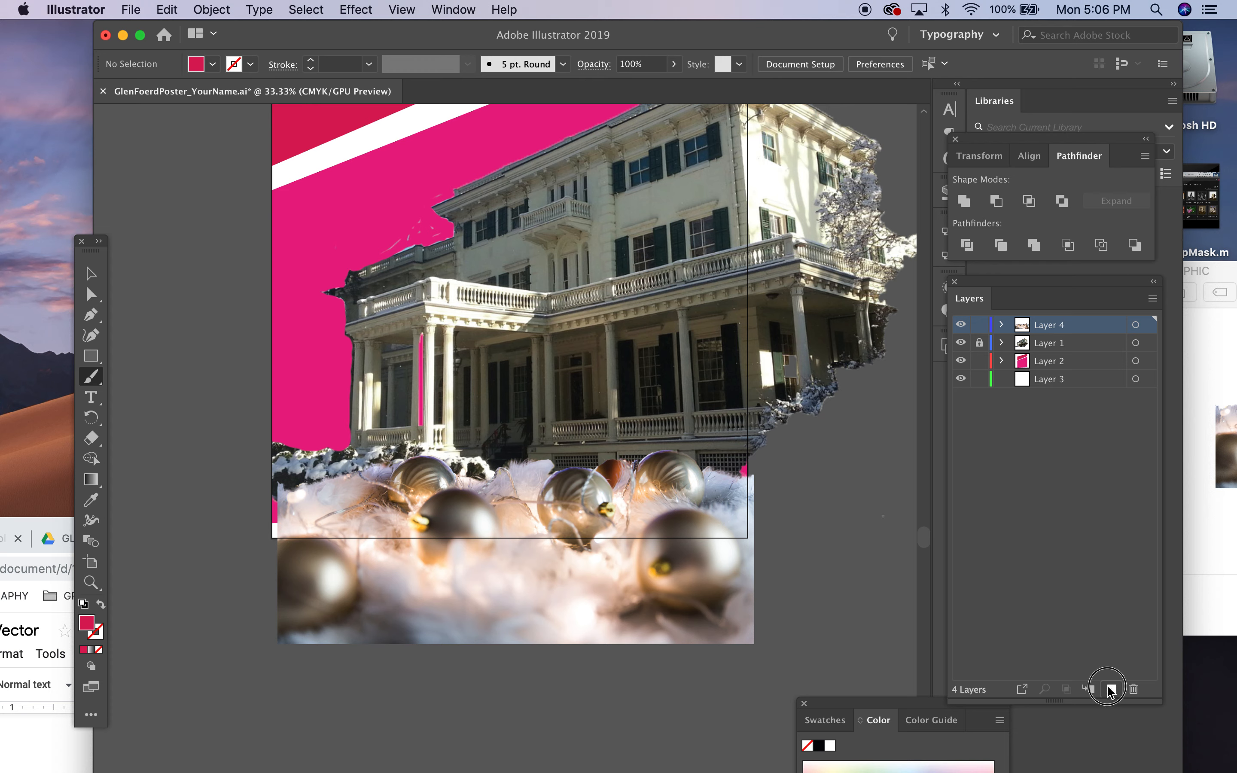
left_click(1111, 690)
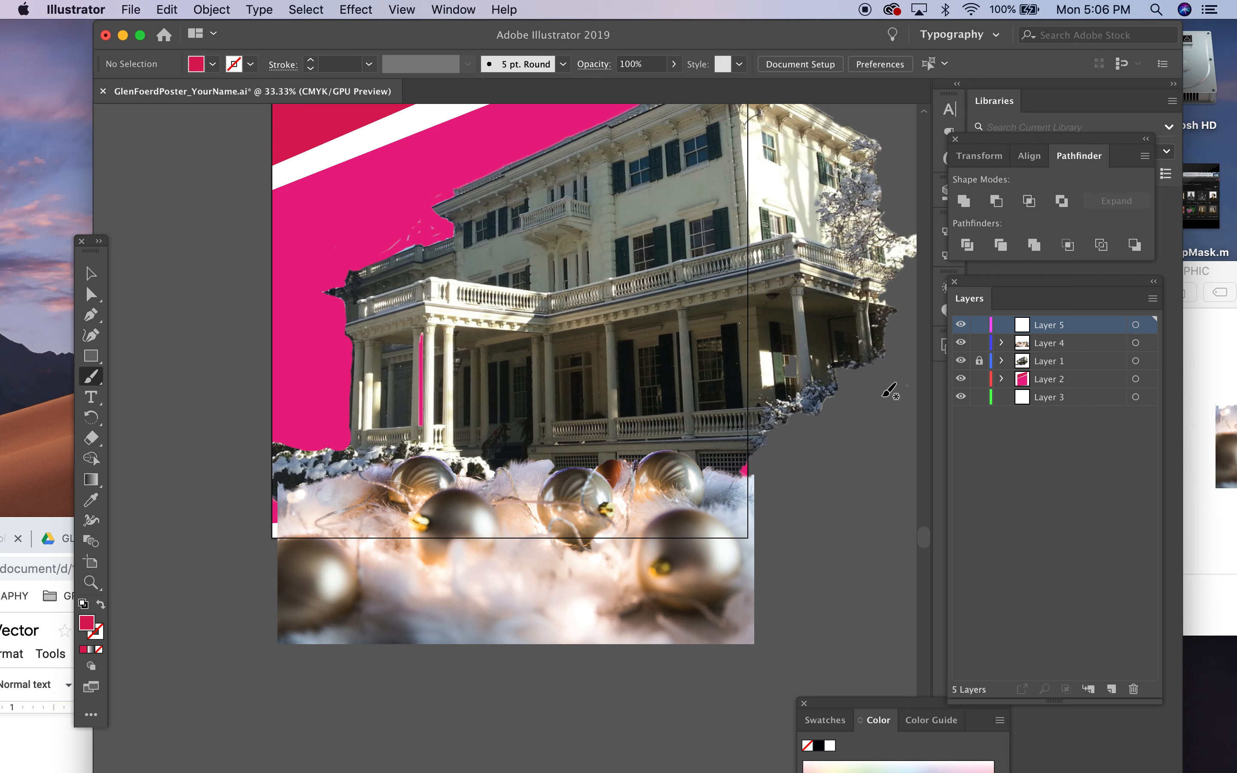
Paint two red Paintbrush strokes over the white fur on Layer 5 and delete both of them
mouse_move(495, 489)
left_mouse_down()
mouse_move(537, 478)
mouse_move(503, 484)
mouse_move(539, 465)
mouse_move(493, 486)
left_mouse_up()
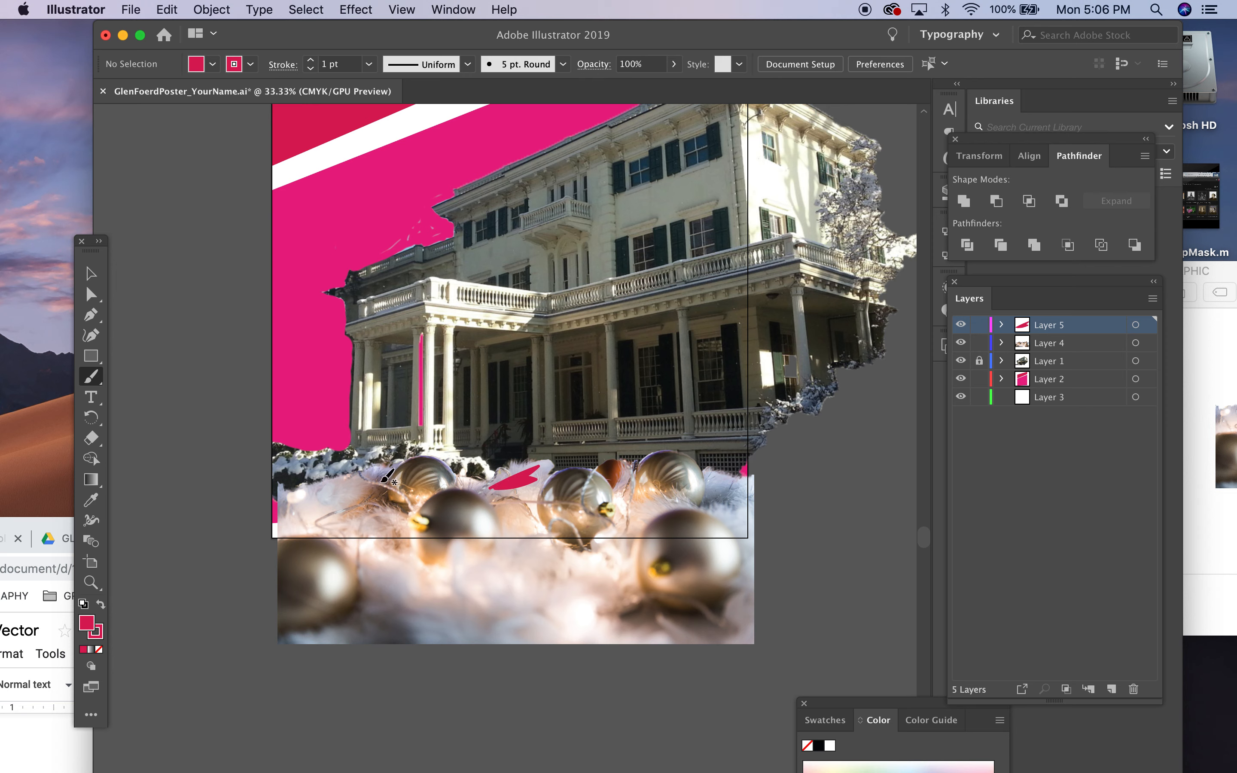
mouse_move(307, 491)
left_mouse_down()
mouse_move(347, 489)
mouse_move(305, 503)
mouse_move(382, 469)
mouse_move(312, 494)
mouse_move(389, 463)
left_mouse_up()
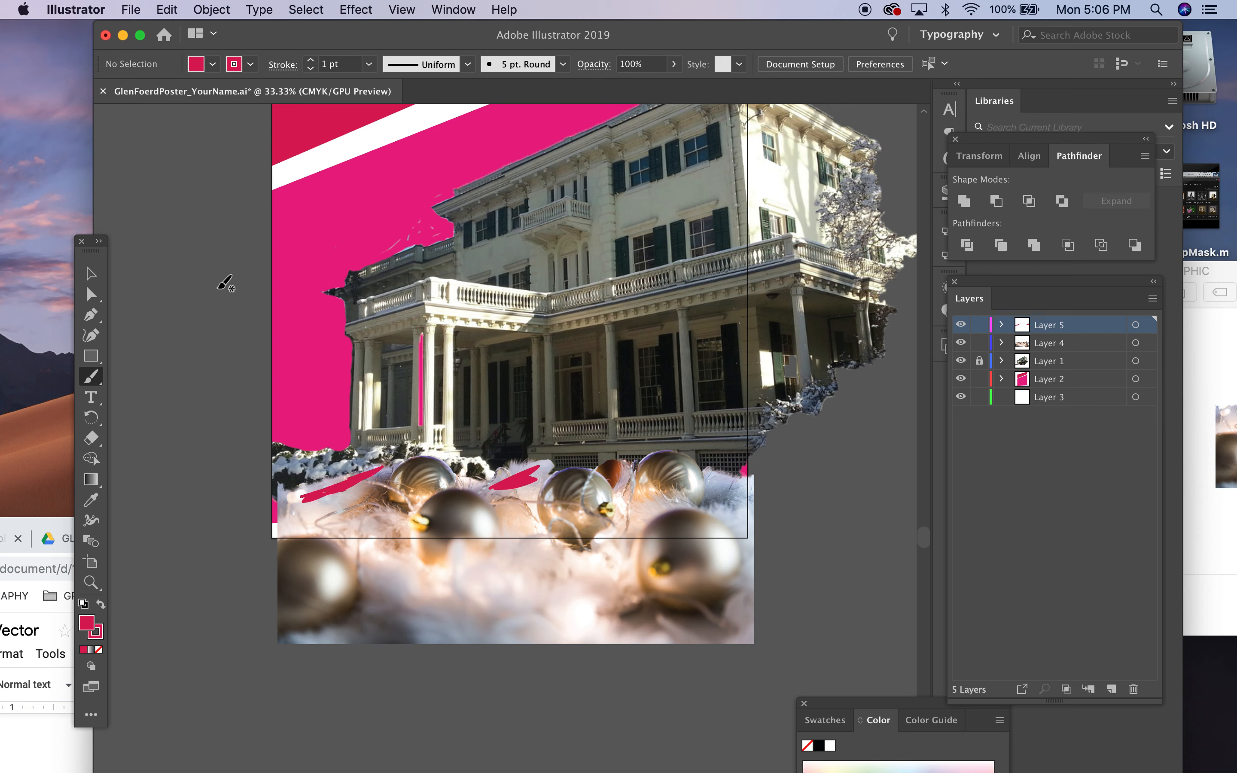
left_click(91, 276)
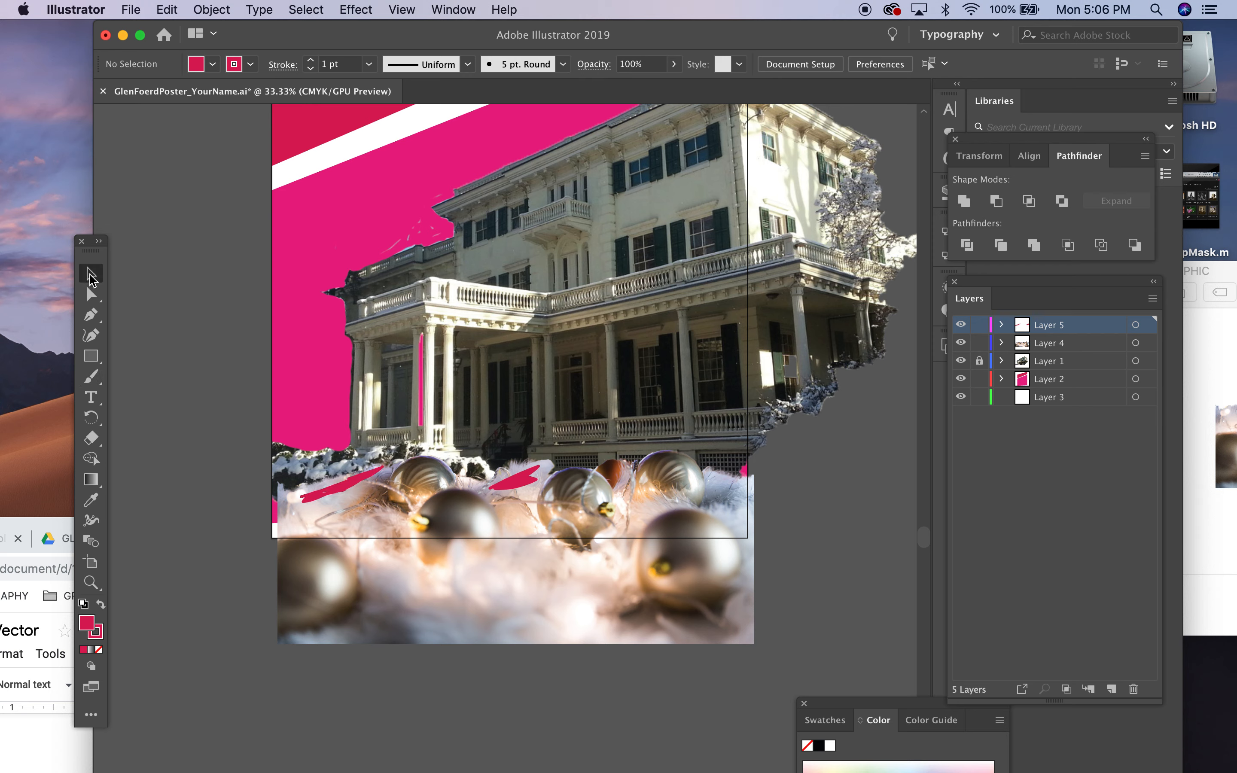
left_click(332, 485)
left_click_drag(330, 481, 515, 481)
key("Delete")
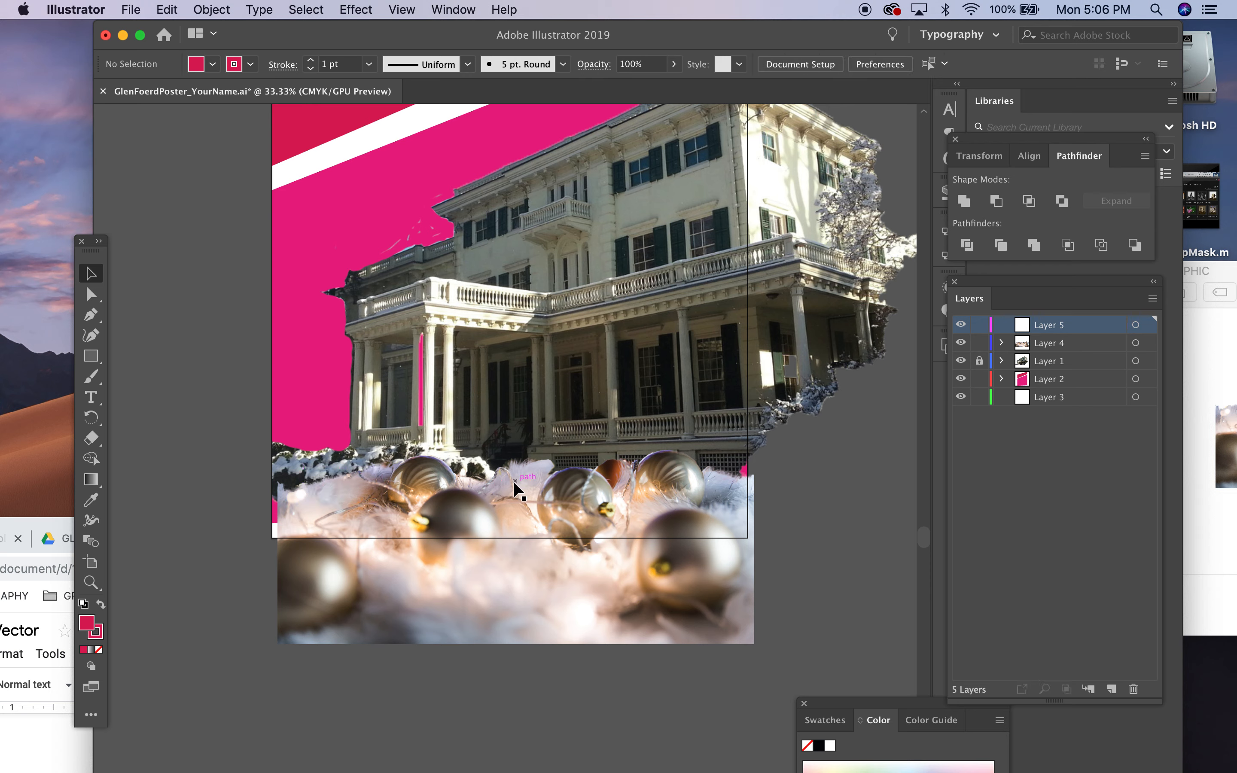
Paint a small scribble on the front ornament with the Blob Brush and delete it
left_click_drag(97, 381, 166, 392)
mouse_move(438, 512)
left_mouse_down()
mouse_move(460, 525)
mouse_move(438, 506)
mouse_move(455, 501)
left_mouse_up()
left_click(93, 275)
left_click(437, 508)
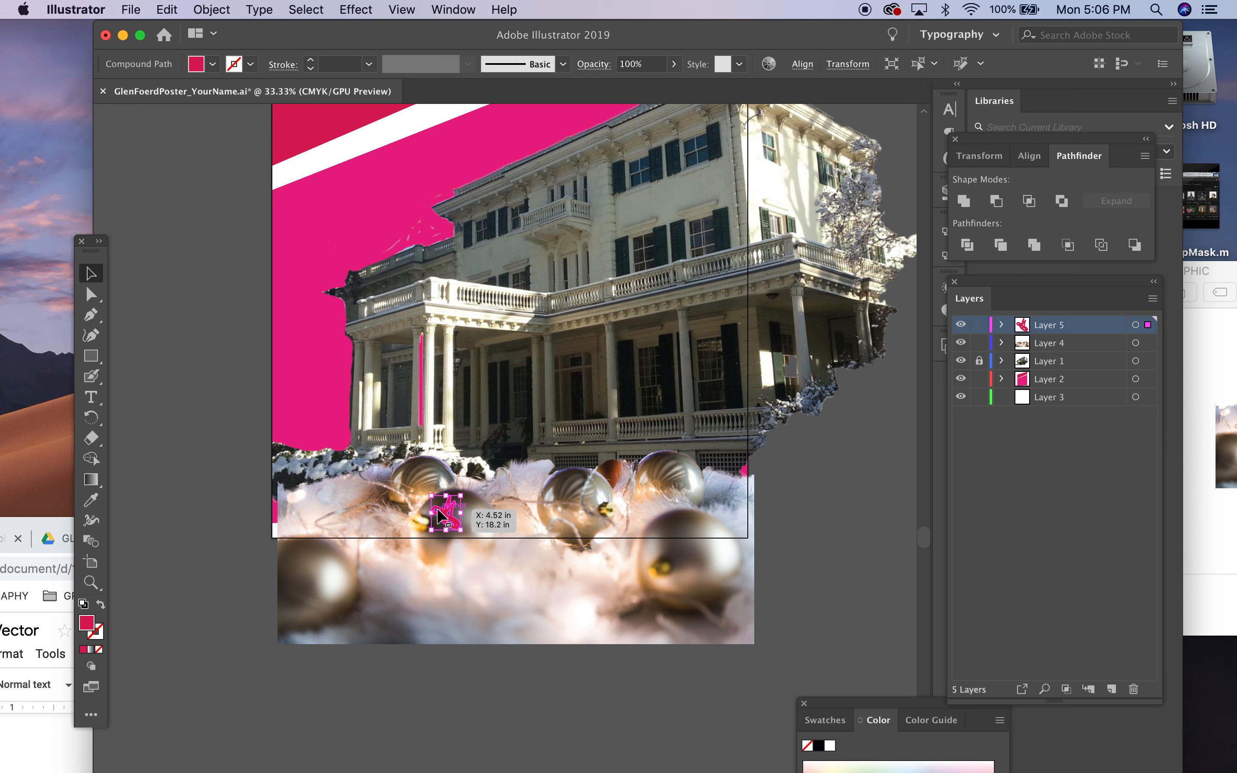
key("Delete")
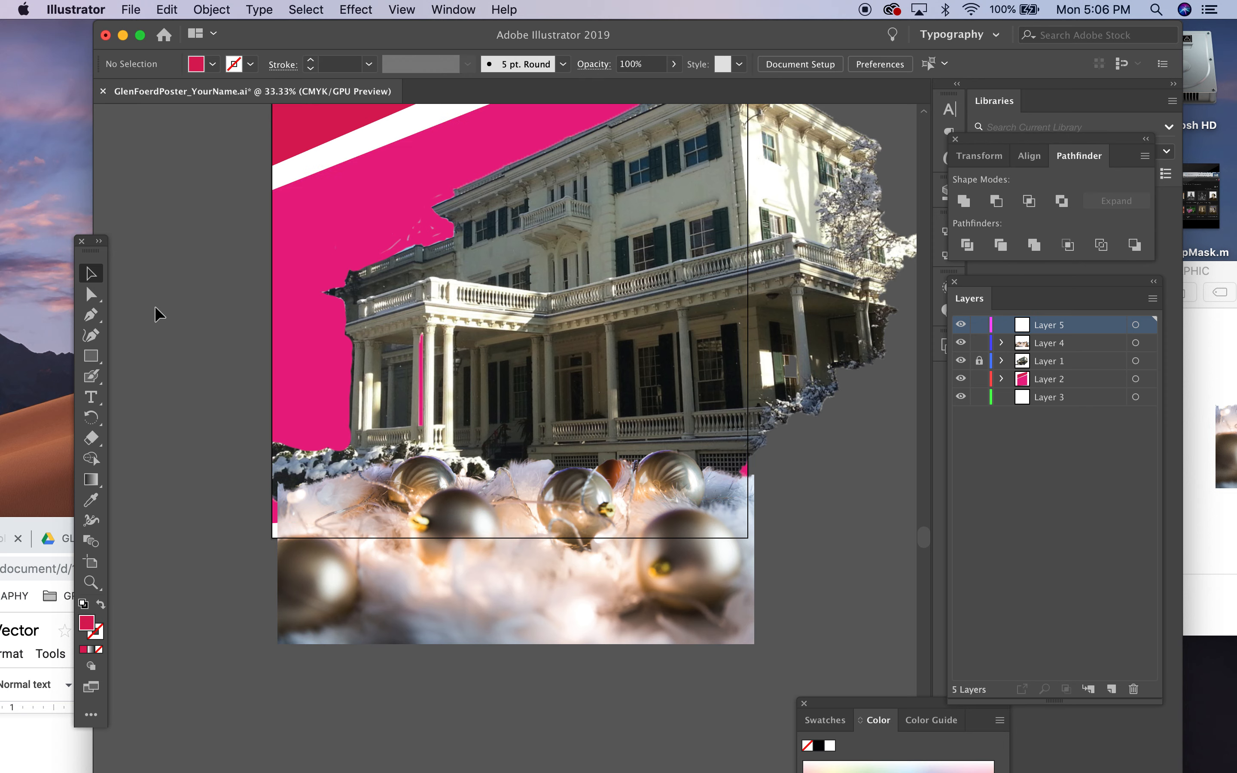
Set the Blob Brush fidelity one mark toward Smooth and its size to 57 pt
double_click(91, 378)
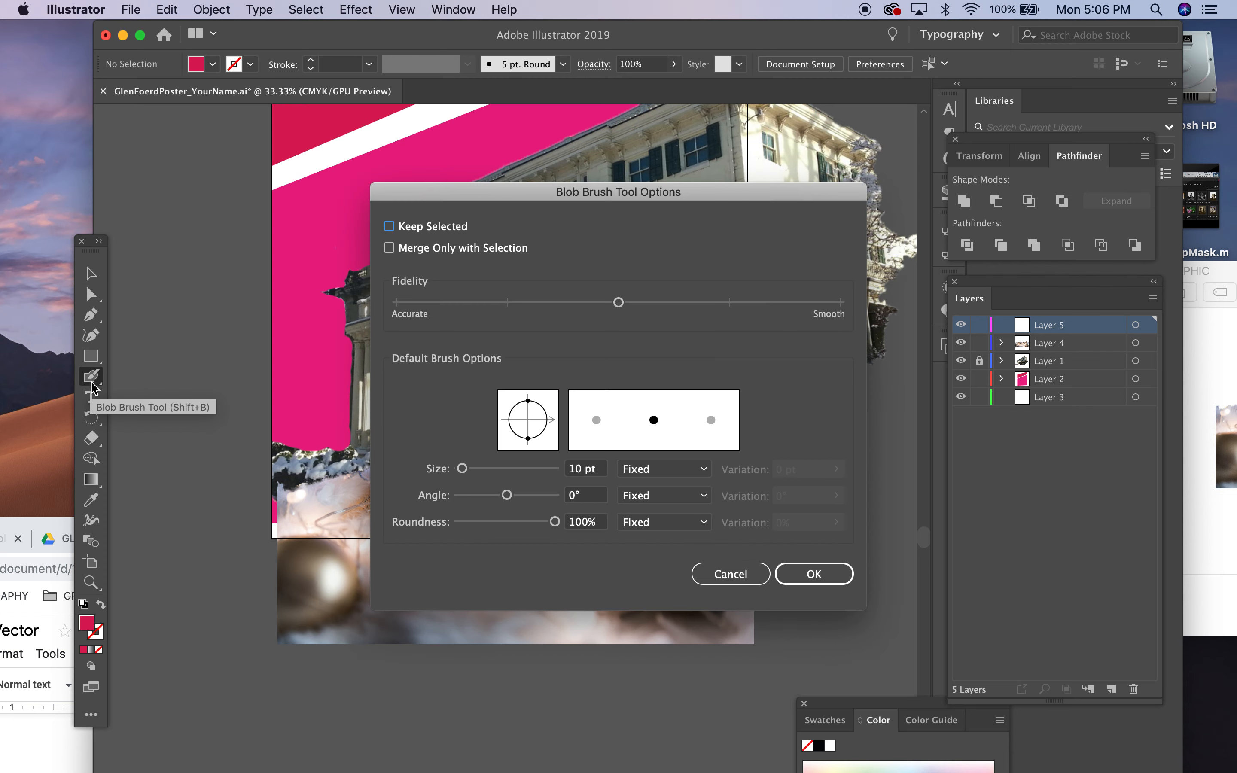
mouse_move(428, 194)
left_mouse_down()
mouse_move(789, 155)
mouse_move(832, 76)
left_mouse_up()
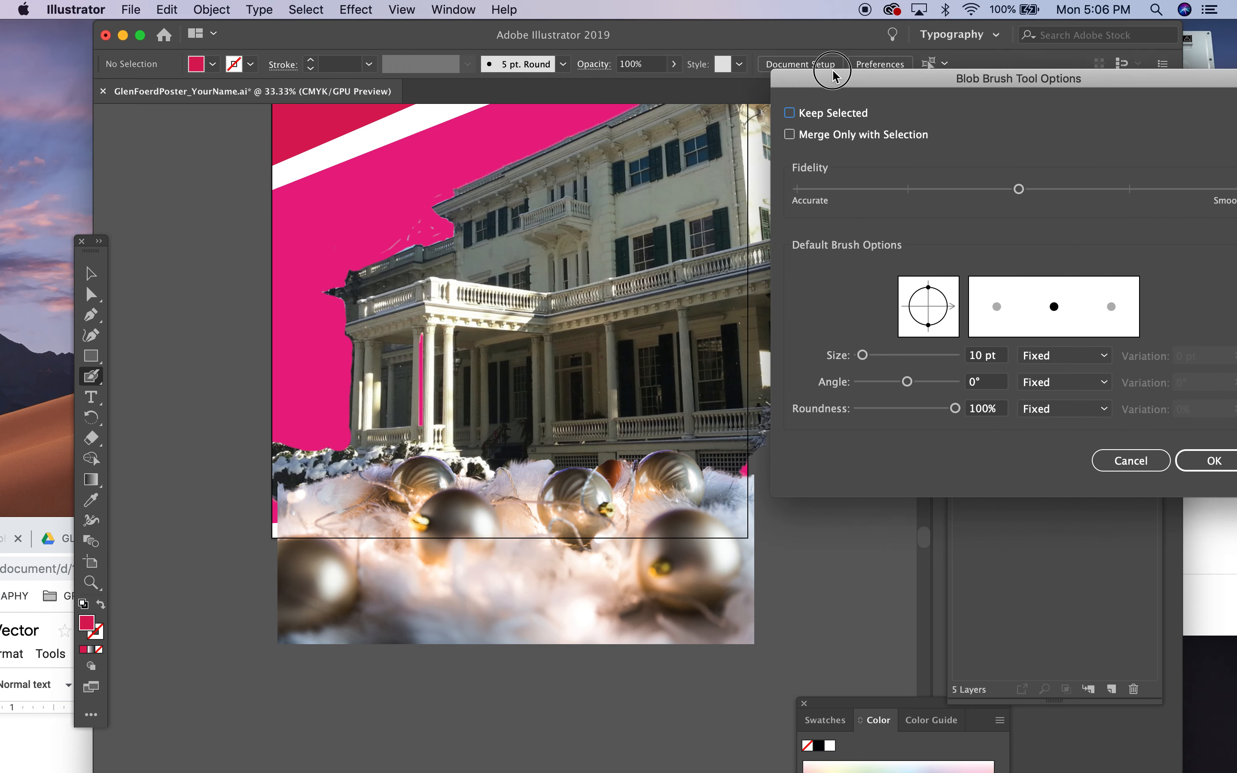
left_click_drag(1019, 191, 1129, 189)
left_click_drag(862, 354, 888, 359)
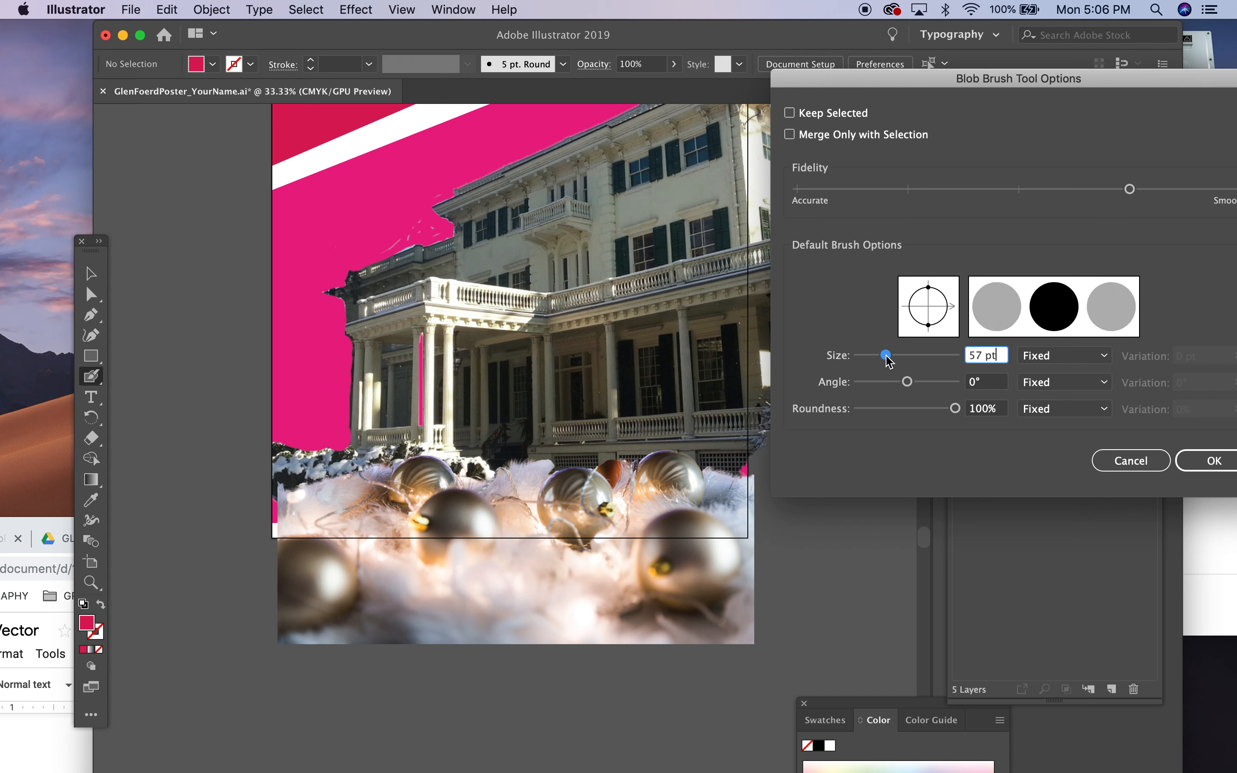
left_click(1205, 460)
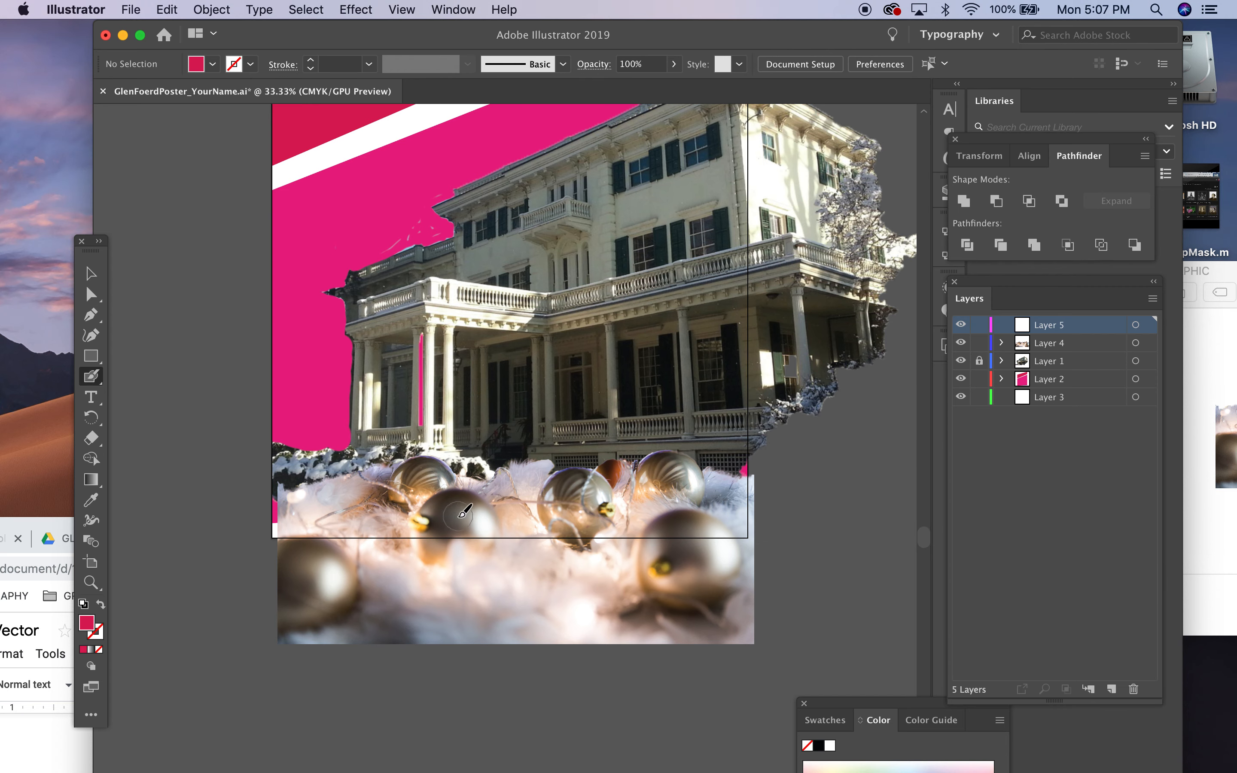
Cover the front ornament with a solid red Blob Brush shape on Layer 5 and delete the shape
mouse_move(463, 511)
left_mouse_down()
mouse_move(472, 534)
mouse_move(473, 518)
mouse_move(455, 518)
mouse_move(427, 541)
mouse_move(437, 511)
mouse_move(460, 498)
mouse_move(486, 523)
mouse_move(444, 545)
left_mouse_up()
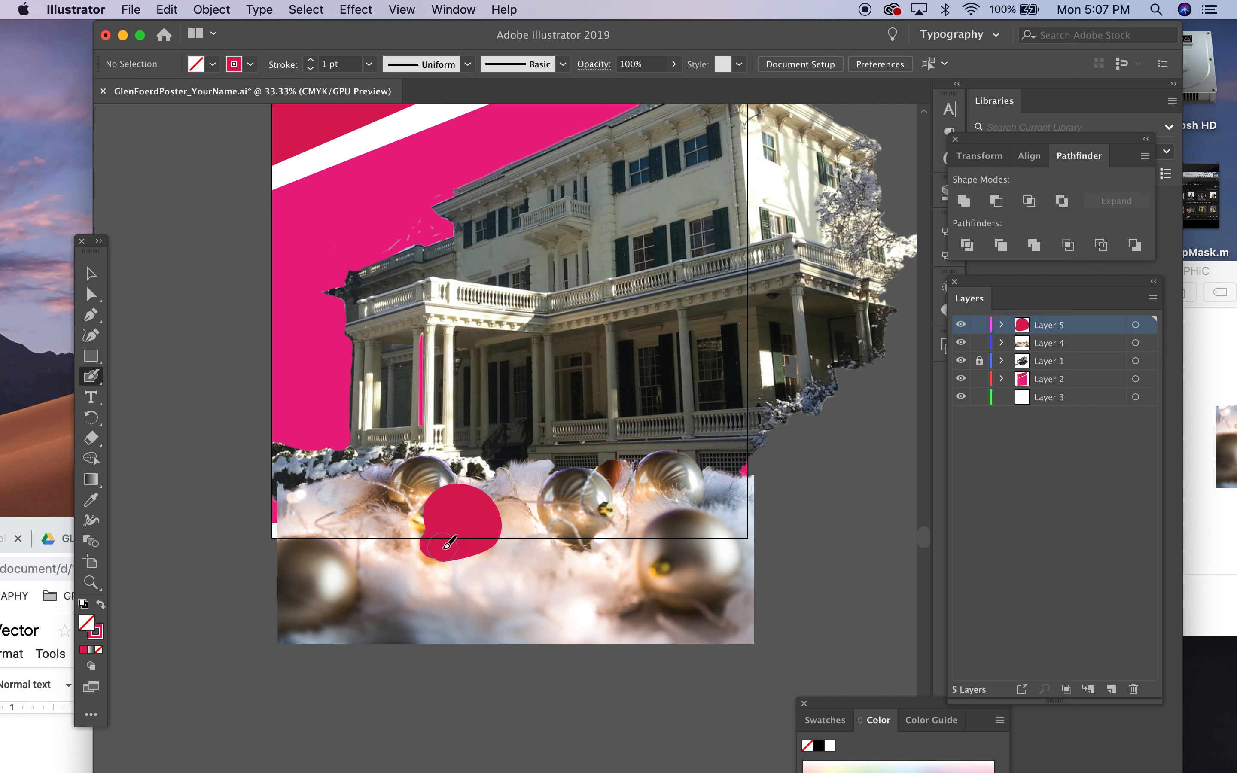
left_click(89, 281)
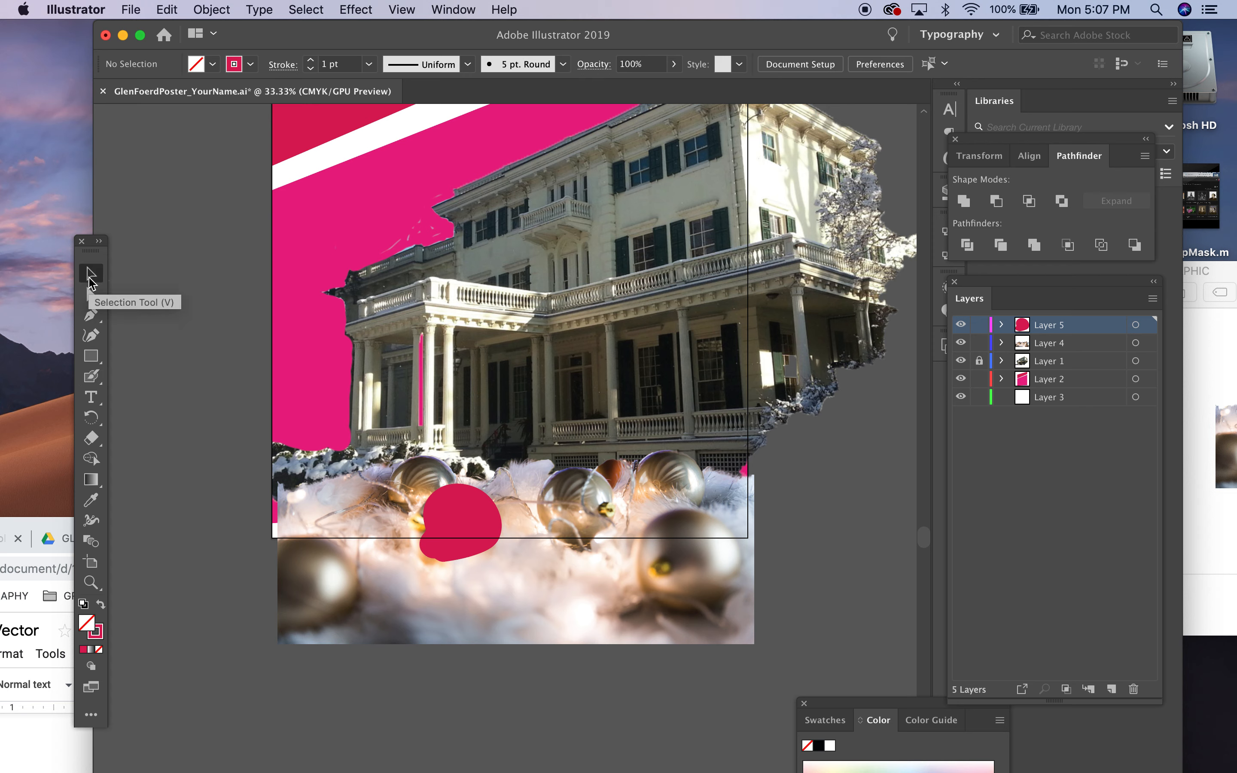
left_click(478, 523)
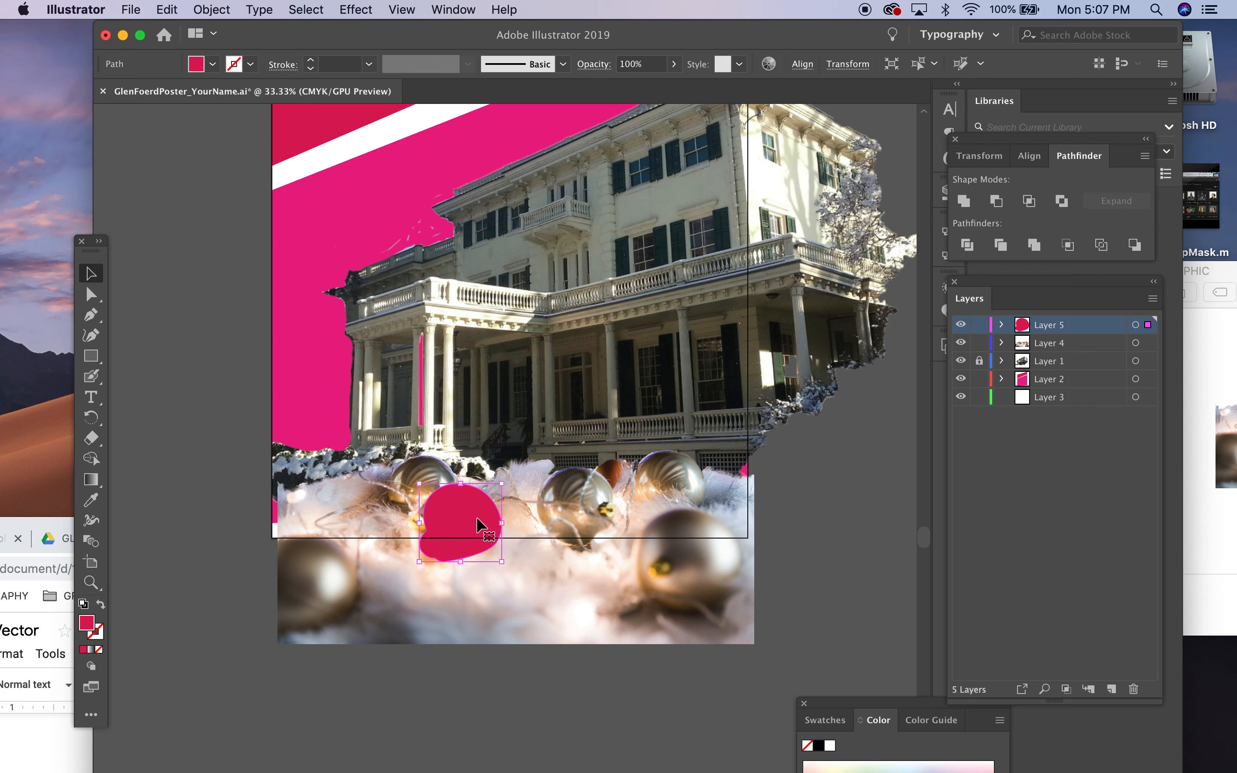
key("Delete")
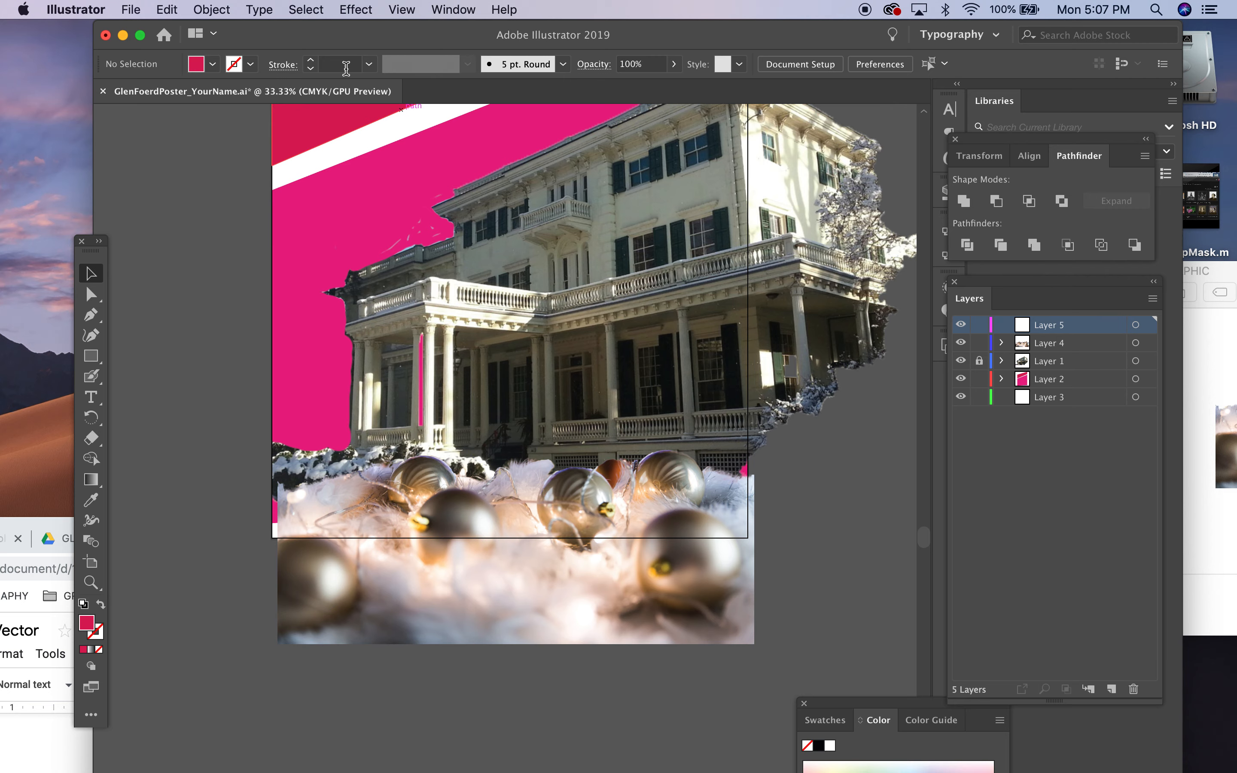
Switch to the GD3-CombineRaster+Vector document in Chrome and examine its example posters at 150% zoom, restoring 100%
double_click(40, 526)
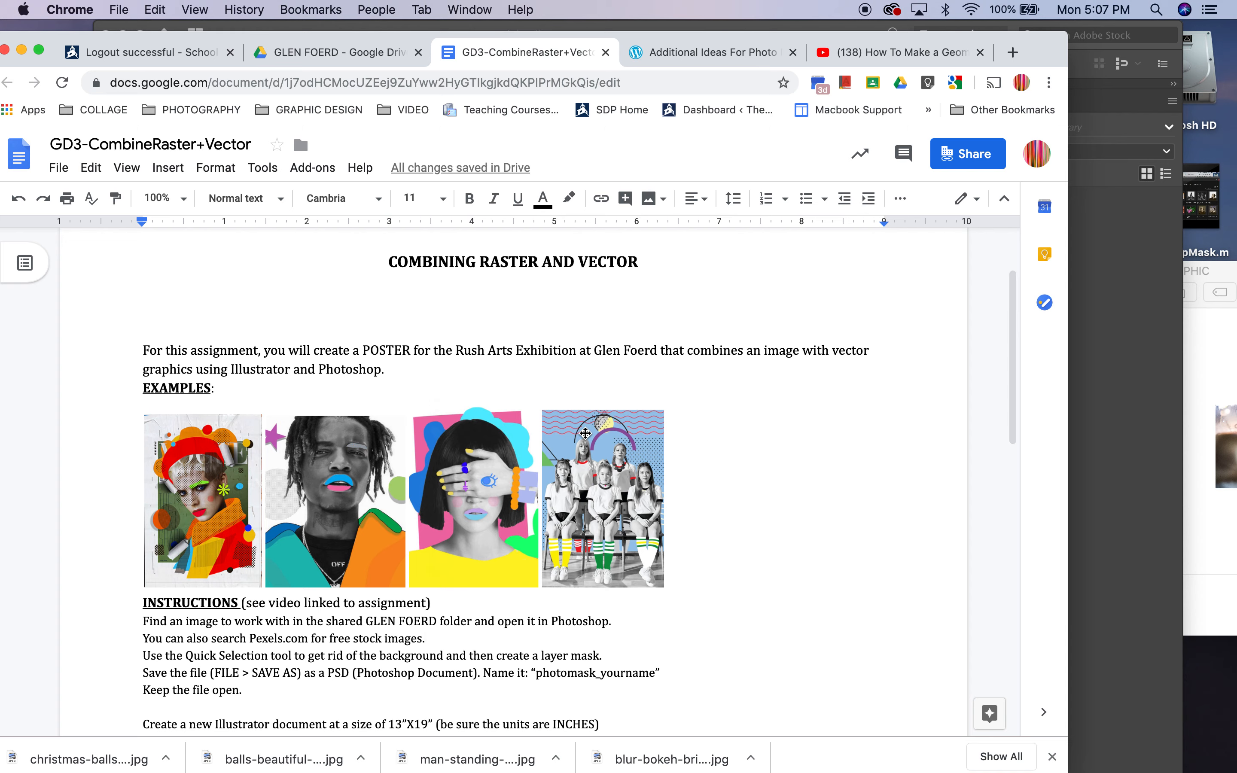
key("super+equal")
key("super+equal")
key("super+equal")
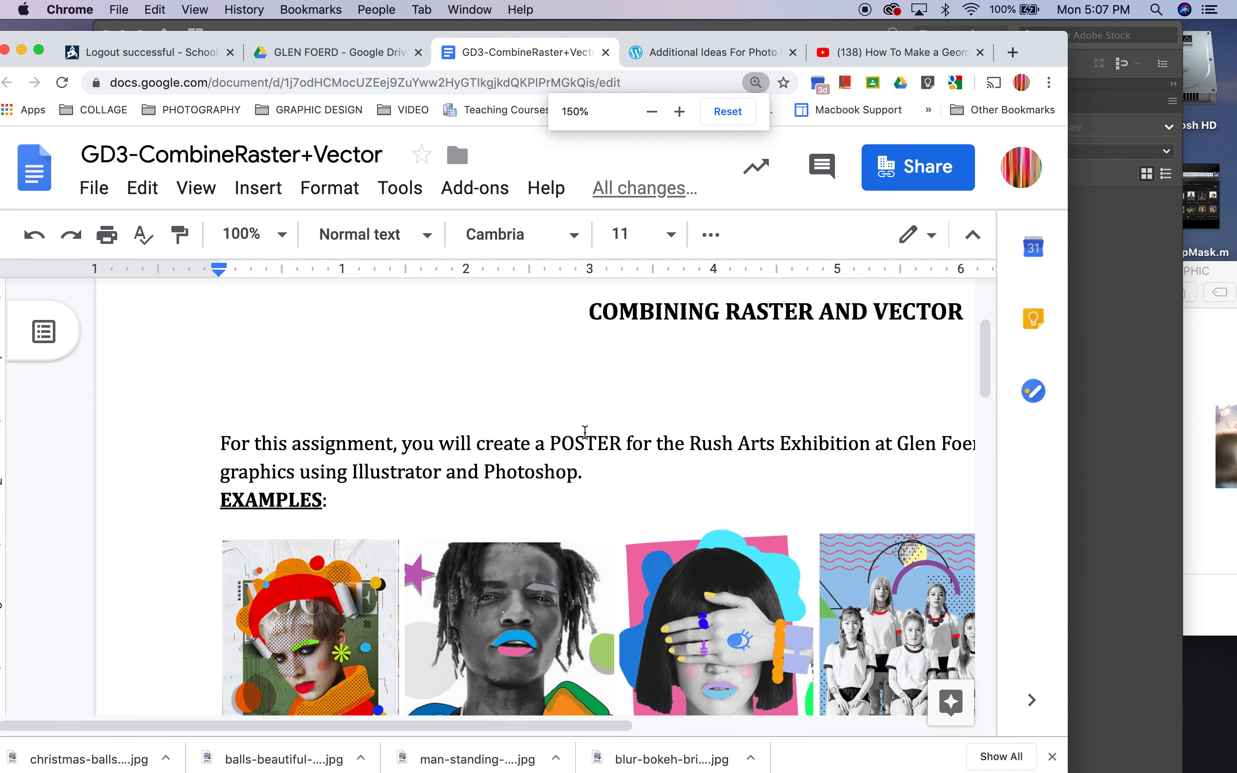
scroll(585, 432, "down", 3)
scroll(585, 432, "right", 2)
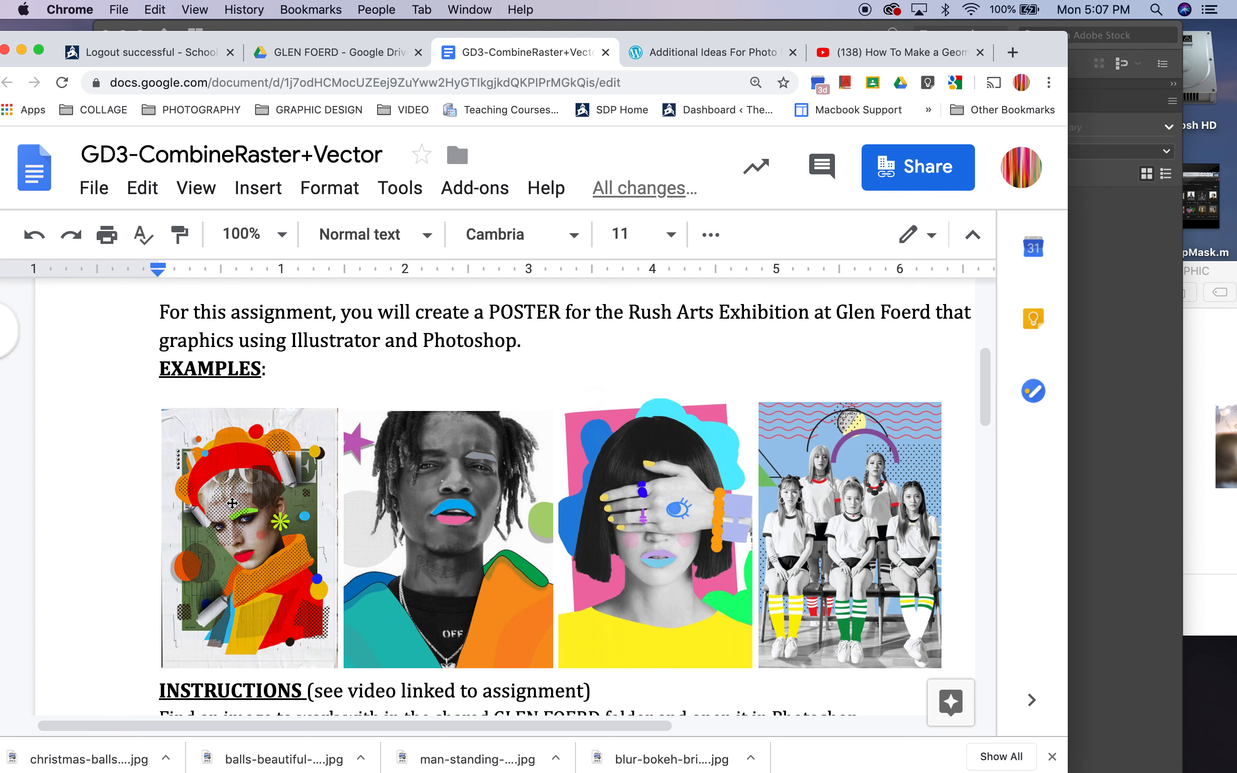
key("super+minus")
key("super+minus")
key("super+minus")
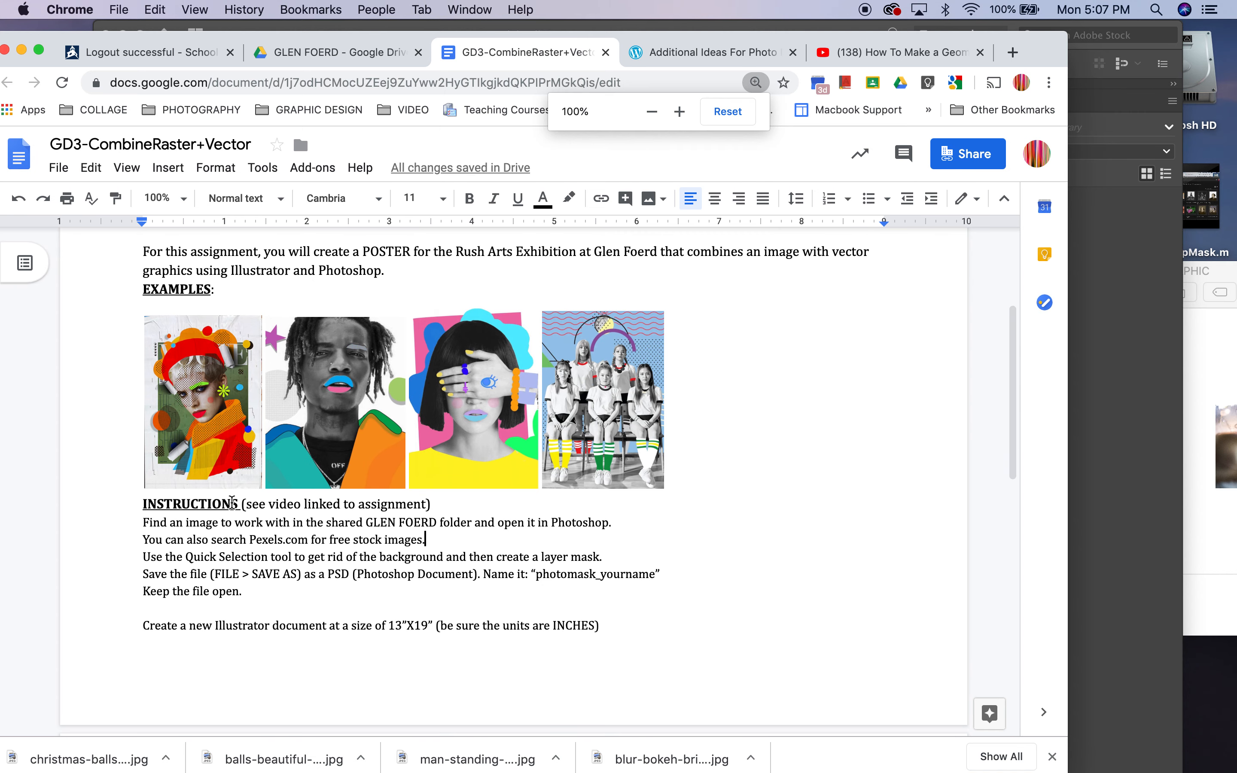
Review the assignment's instructions on vector tools and its example images, and switch back to Illustrator
scroll(313, 520, "down", 5)
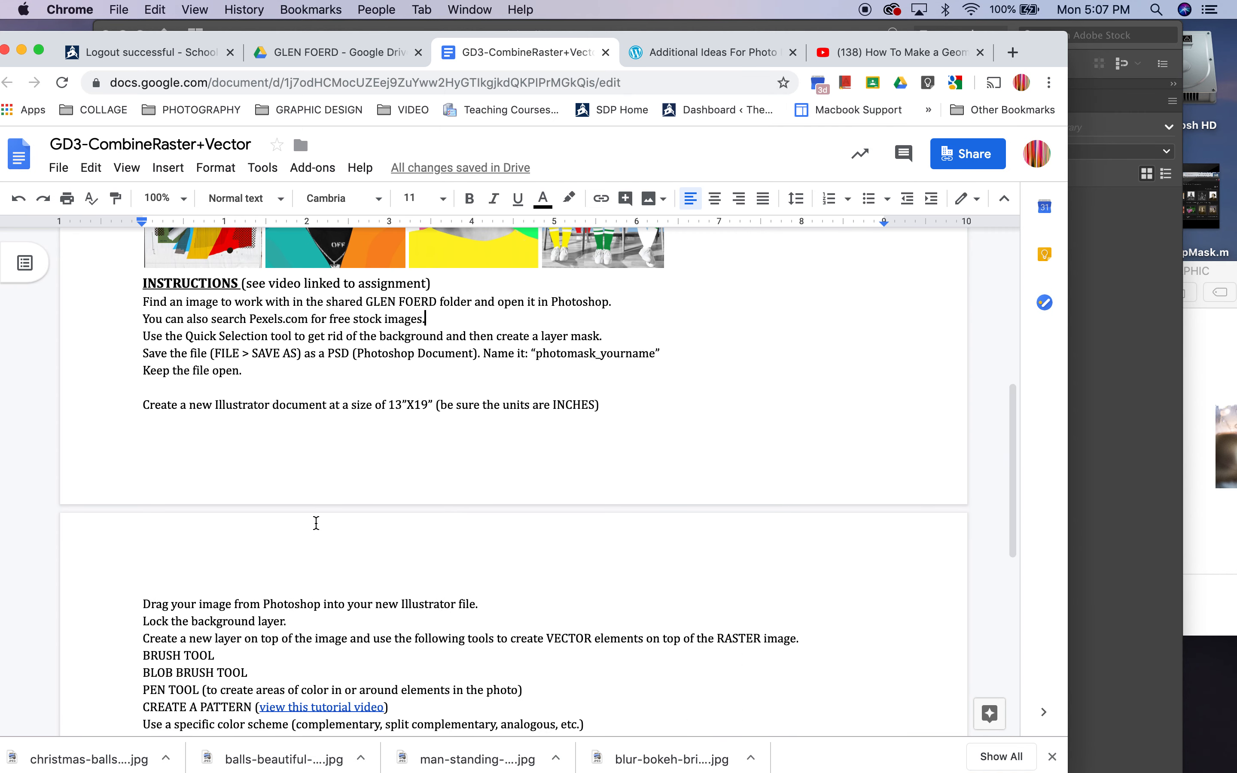
scroll(312, 572, "down", 2)
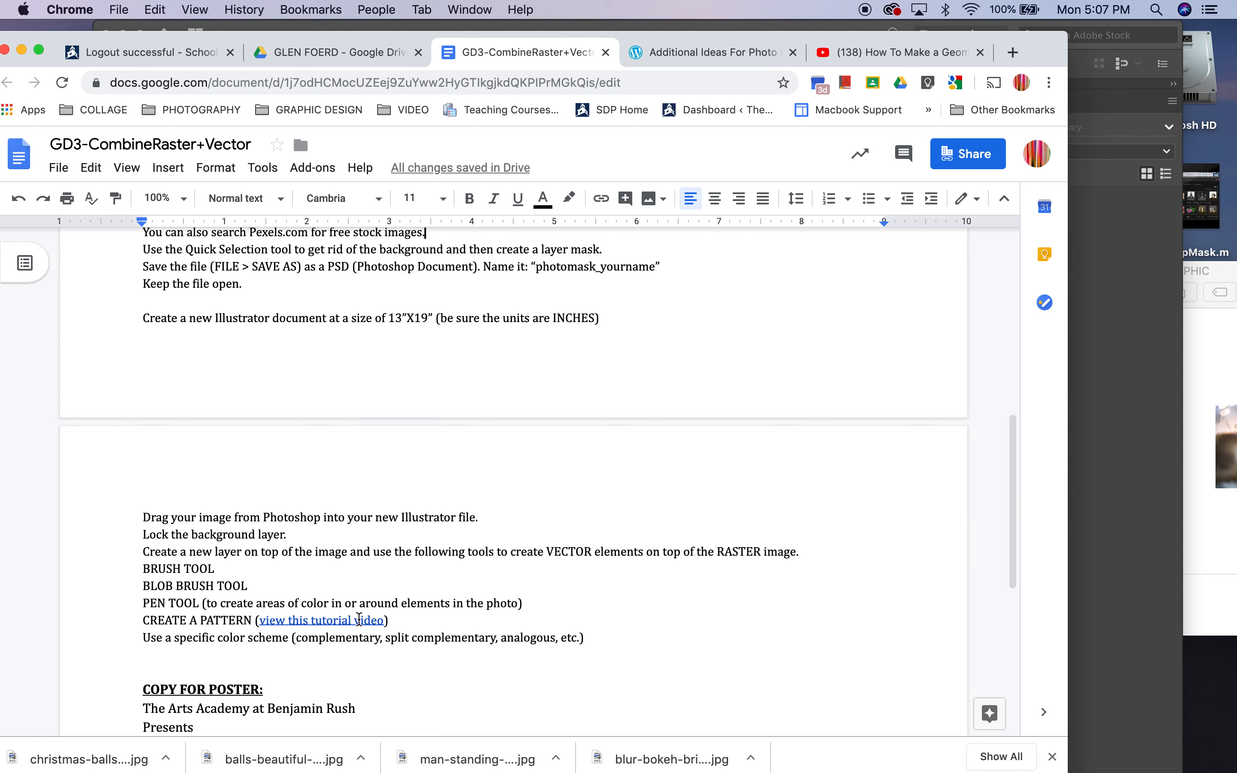
scroll(359, 619, "up", 12)
scroll(360, 619, "down", 4)
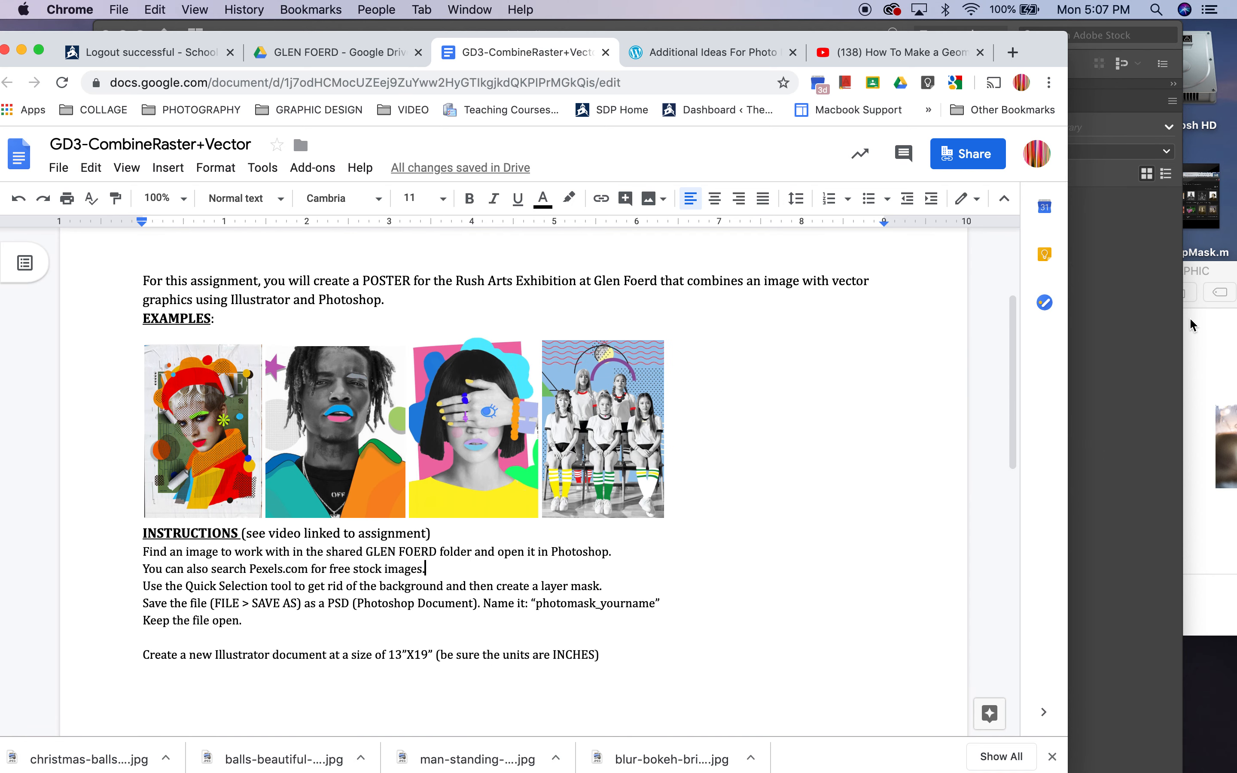
left_click(1115, 23)
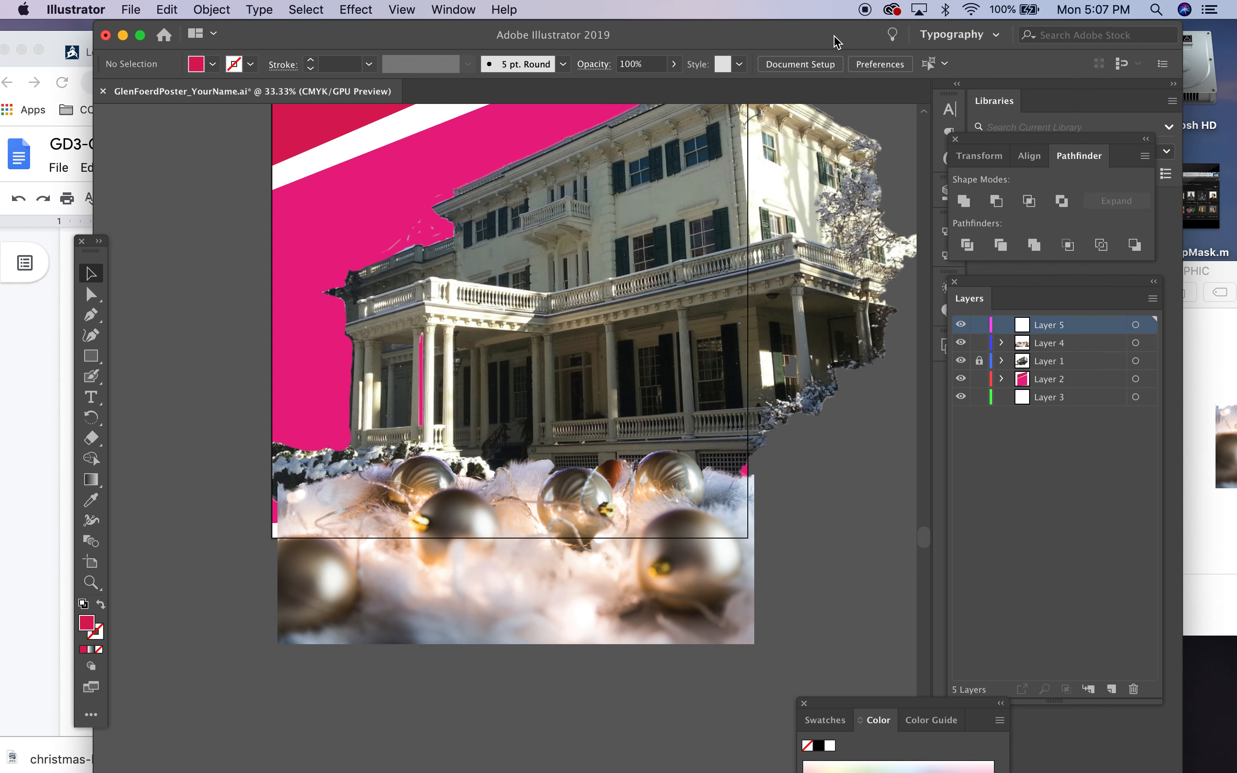
Move the ornament image slightly up and left so its sides line up with the artboard's side edges
scroll(662, 475, "up", 1)
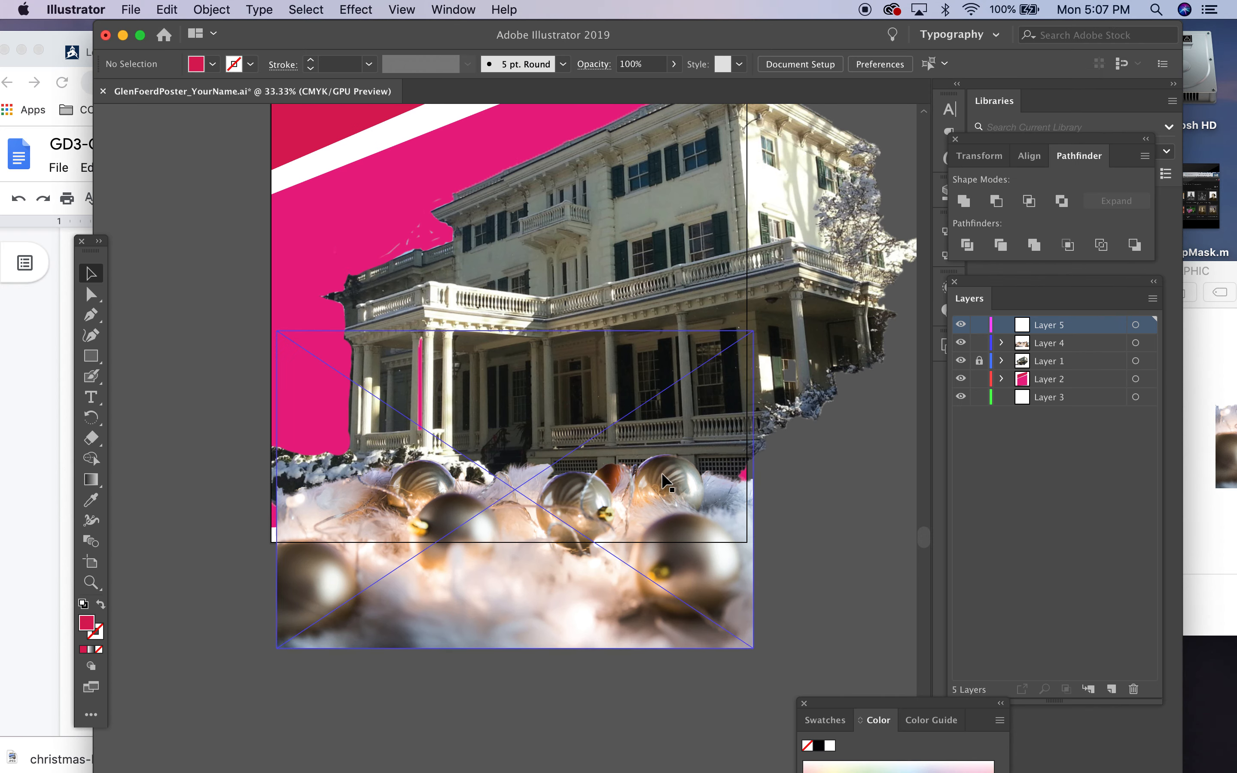
scroll(662, 481, "up", 5)
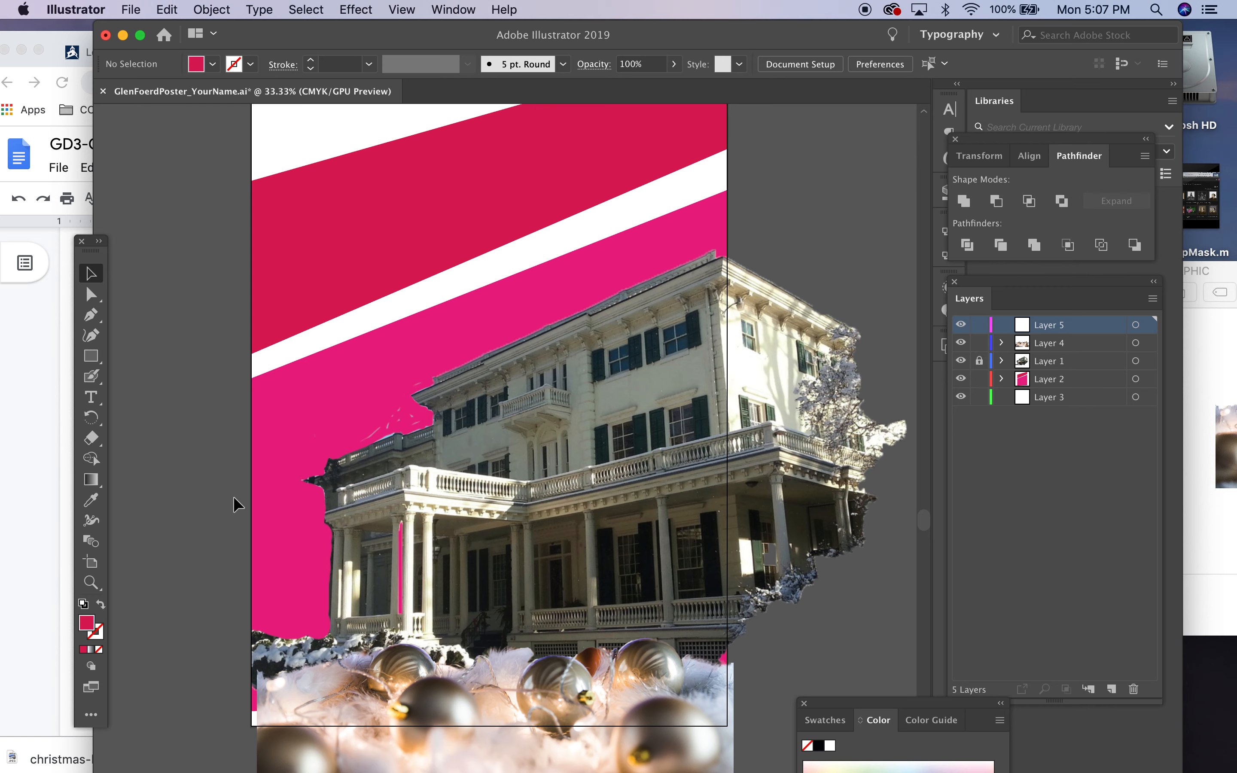
scroll(237, 503, "up", 4)
scroll(237, 504, "left", 2)
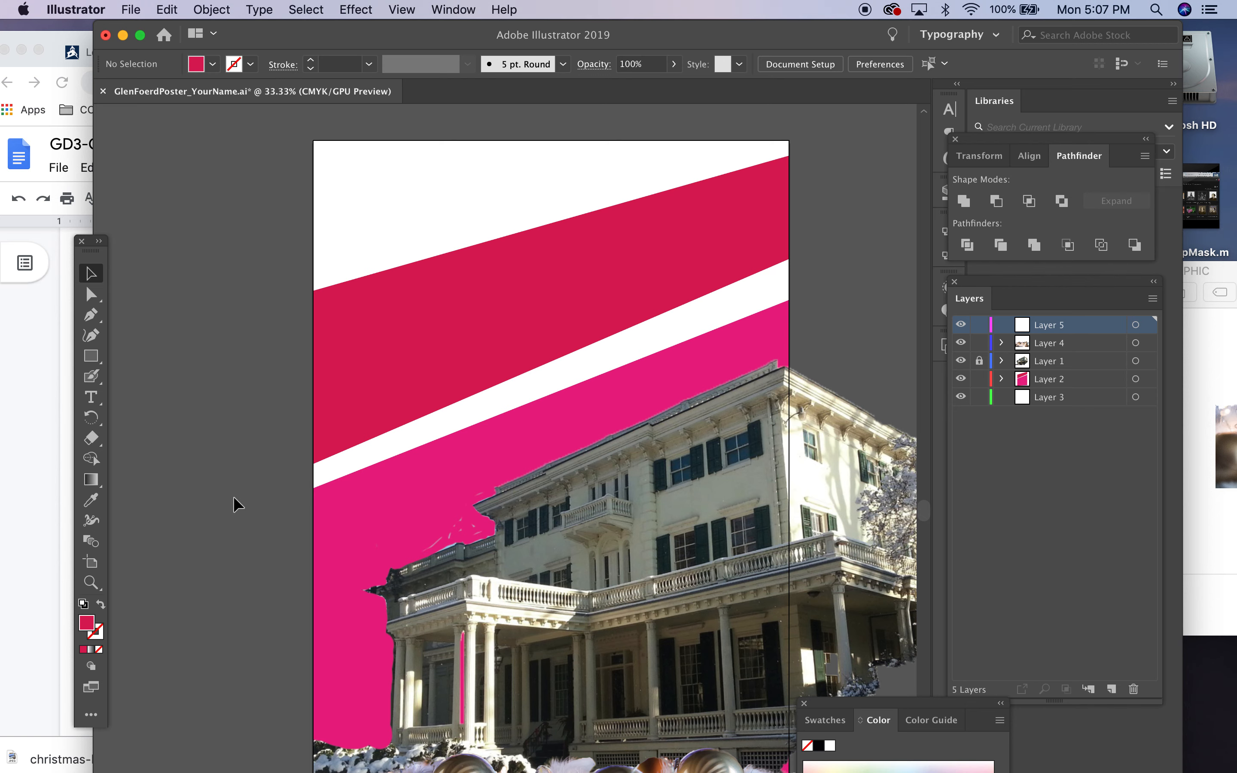
scroll(234, 498, "up", 3)
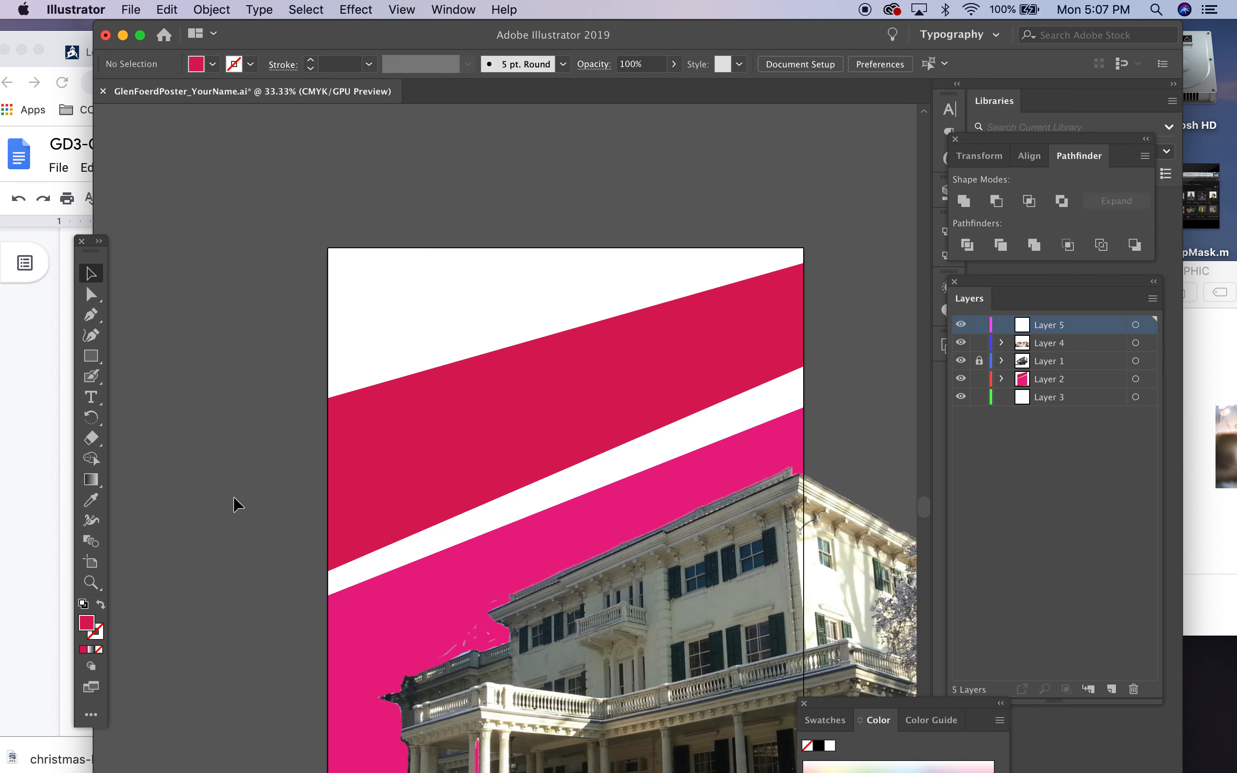
scroll(234, 499, "down", 5)
scroll(234, 504, "down", 3)
scroll(234, 504, "right", 2)
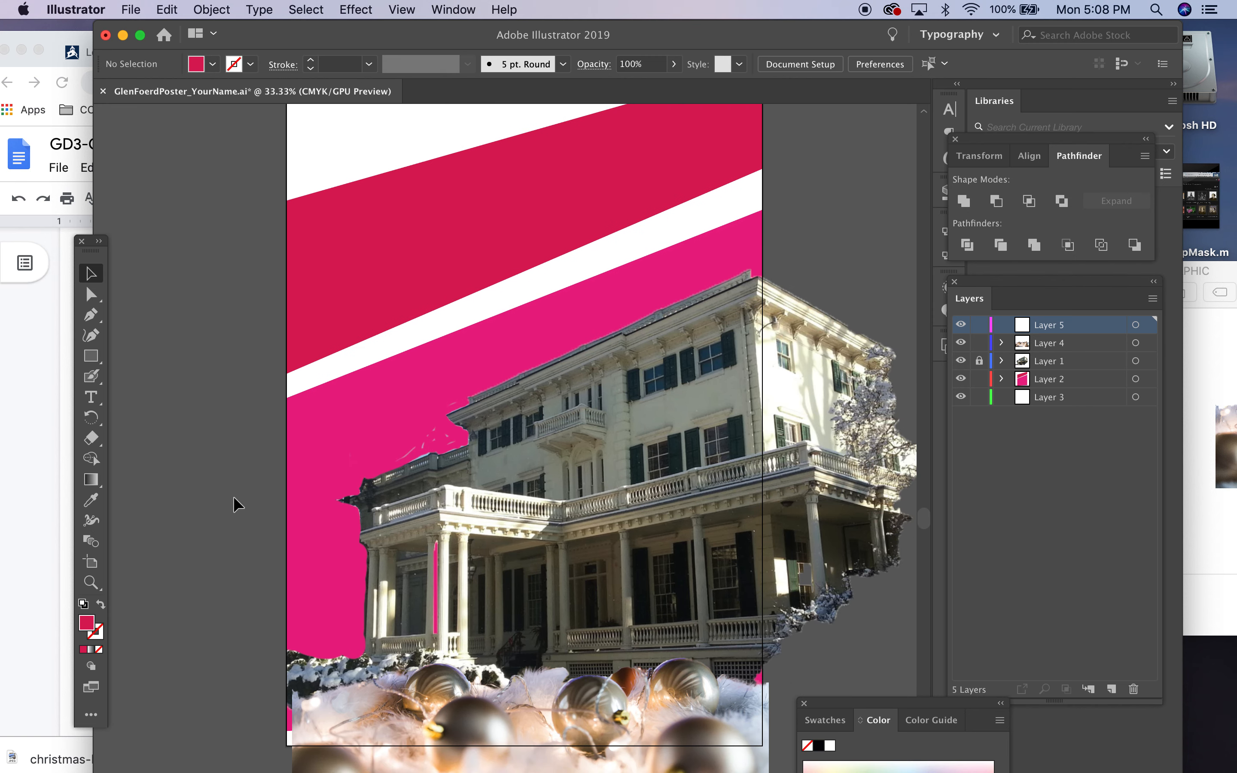
left_click(276, 729)
left_click_drag(275, 726, 266, 720)
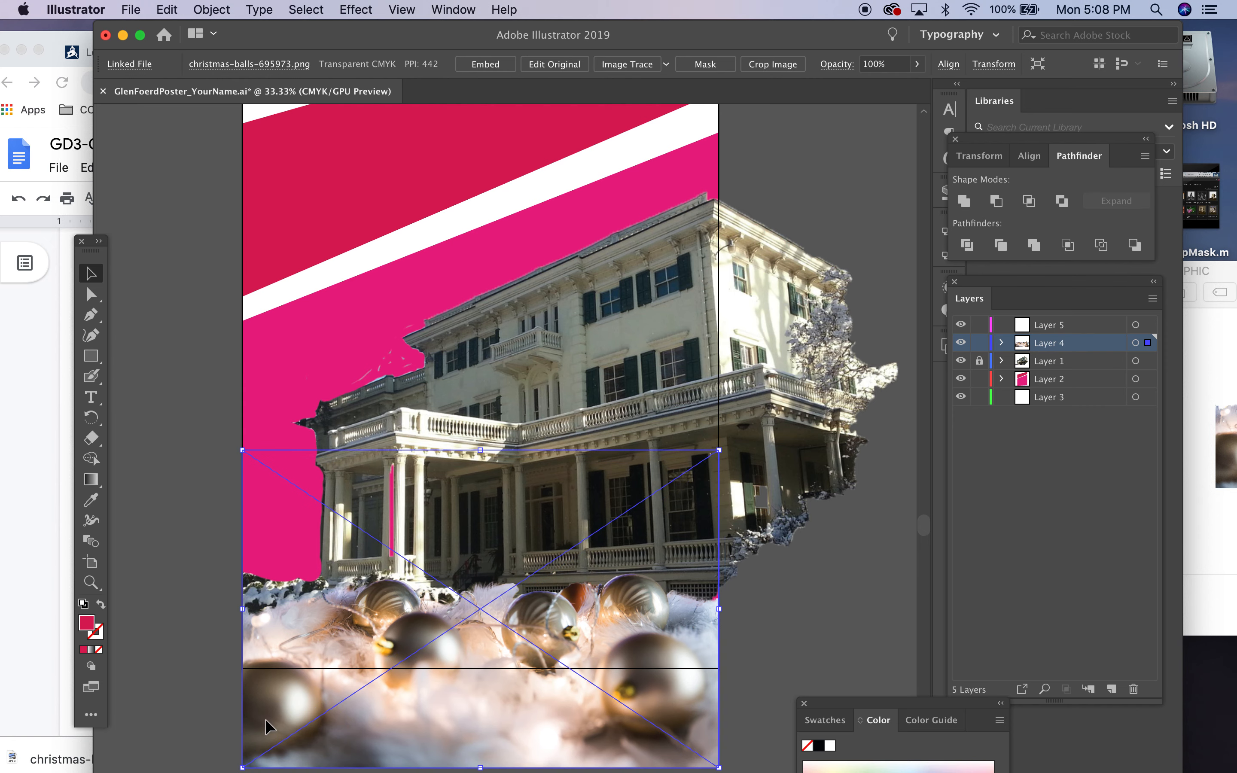